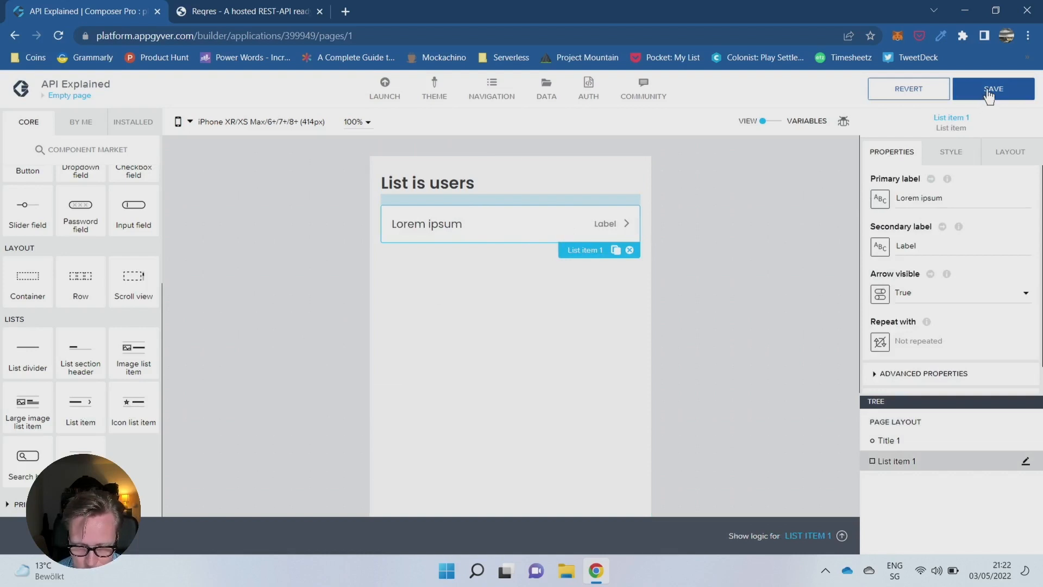
- Rename the empty page to Main Screen and save the application
click(988, 95)
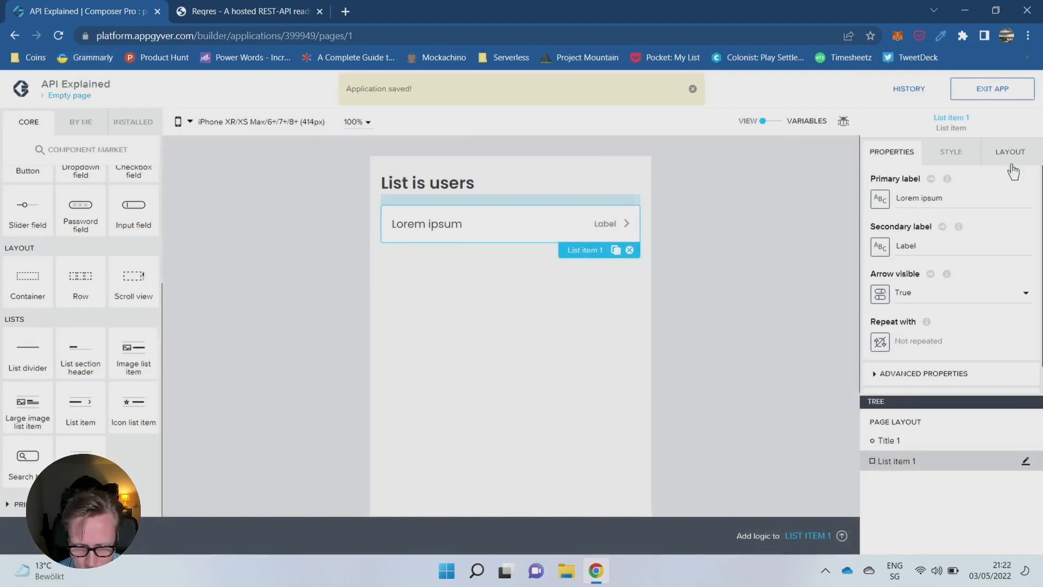
click(65, 95)
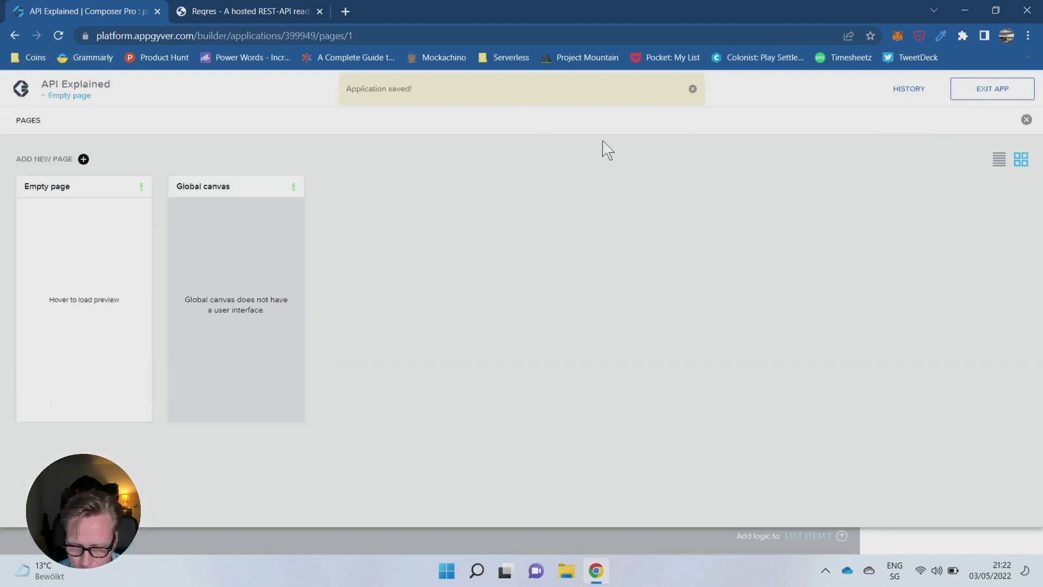
click(65, 188)
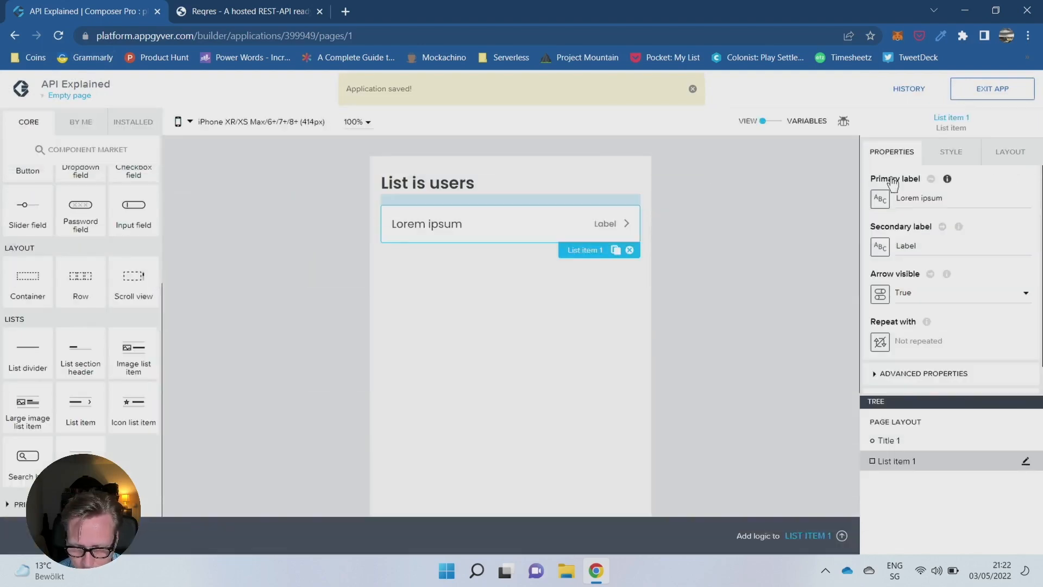
click(916, 422)
triple_click(923, 195)
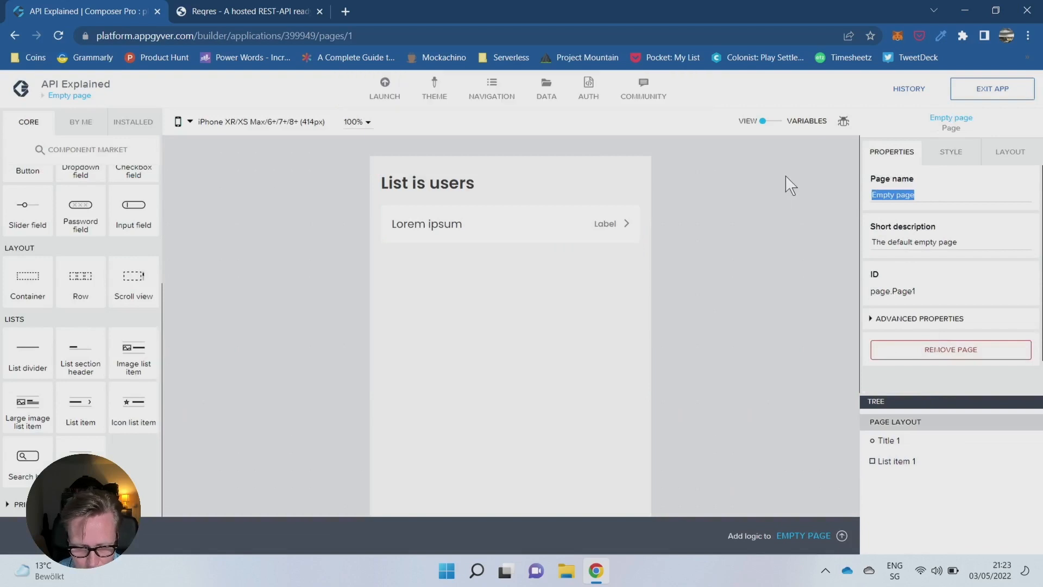
text(Main Screen)
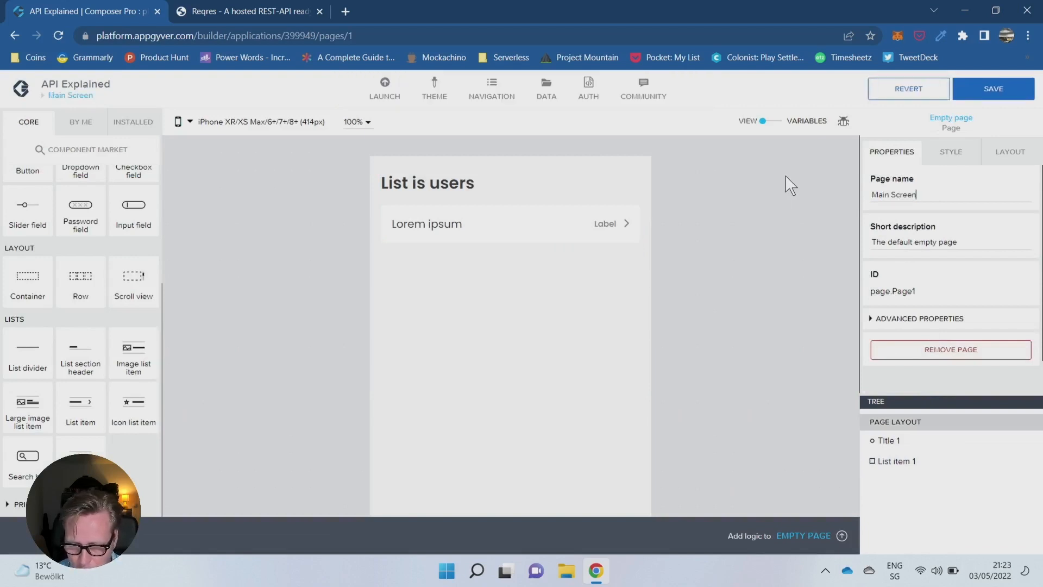
click(1005, 88)
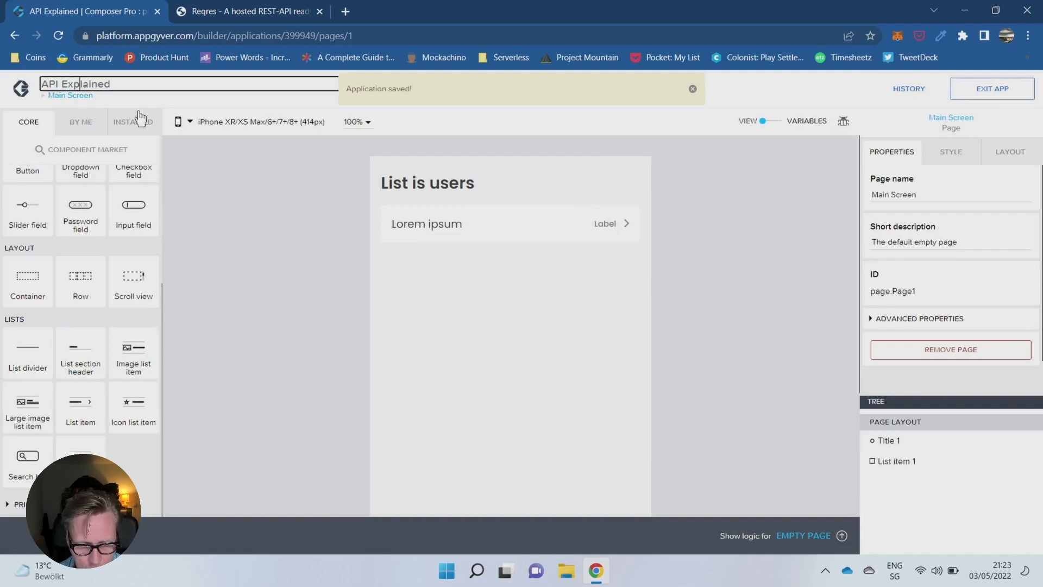
- Create a new page named Detailed Screen
click(93, 97)
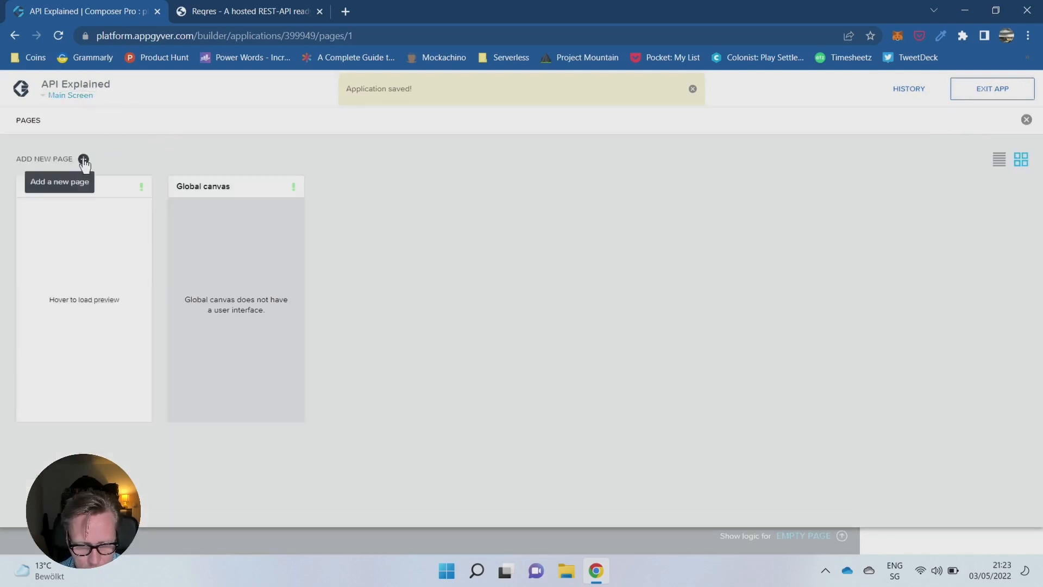
click(83, 159)
click(487, 171)
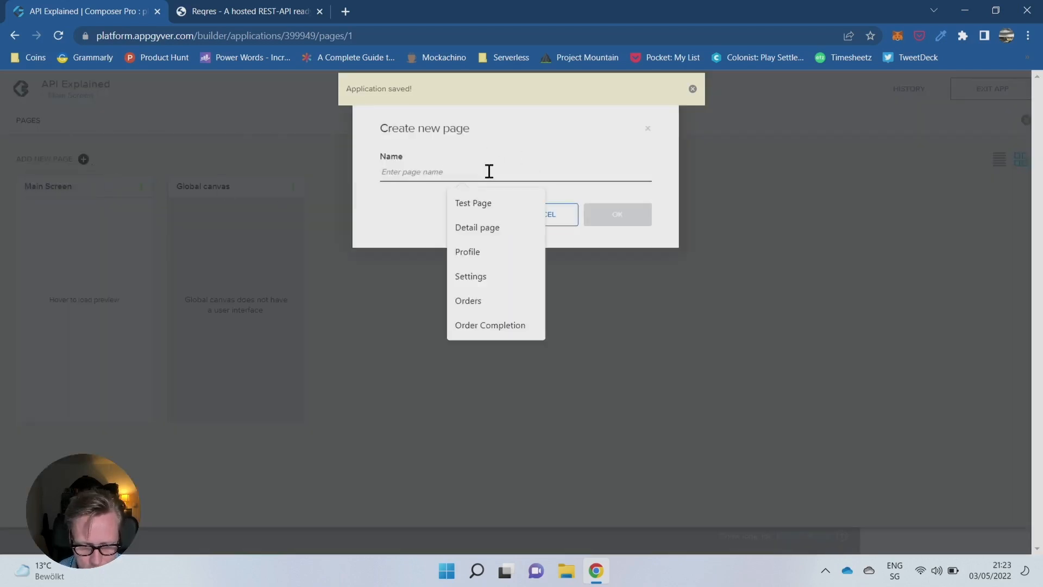
text(Detailed Screen)
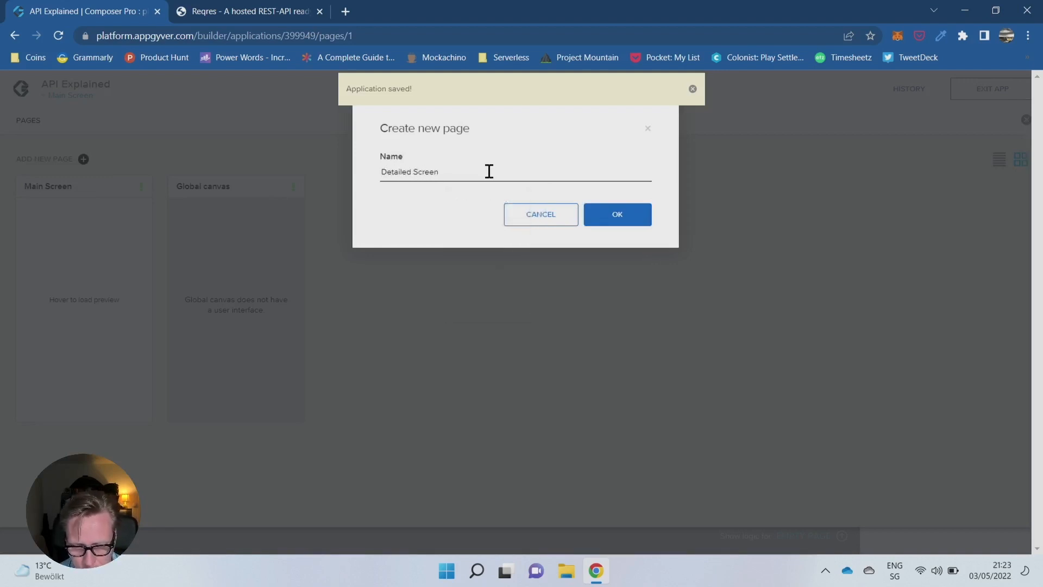
click(613, 212)
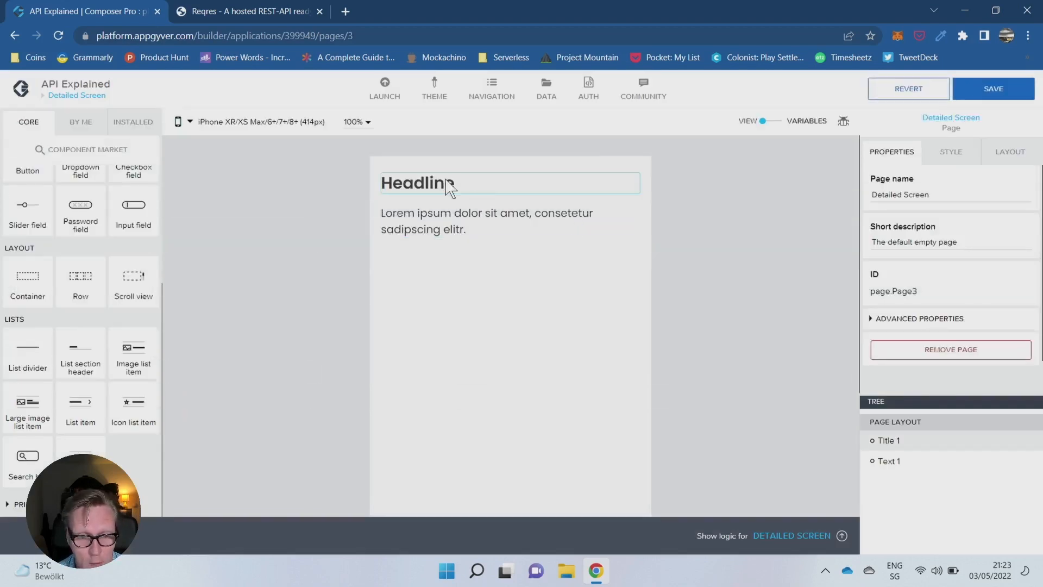
- Remove the Lorem ipsum text paragraph from the Detailed Screen page, keeping the headline
click(476, 187)
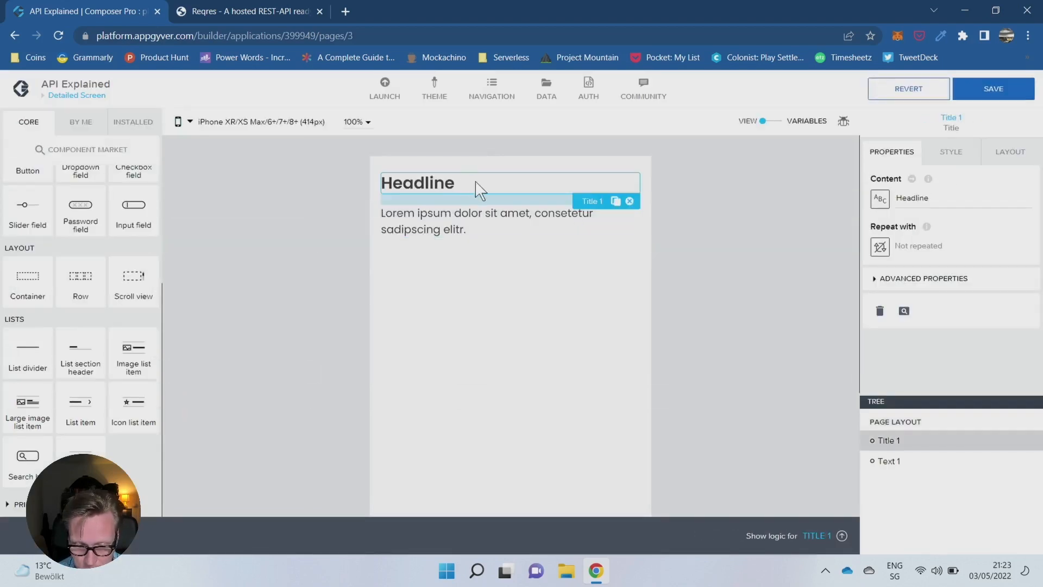
click(623, 214)
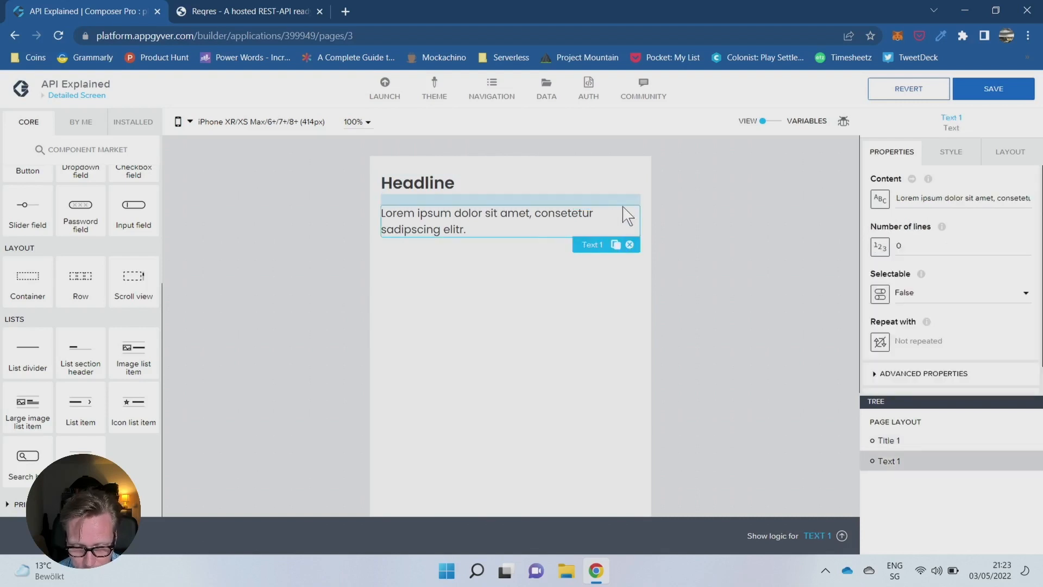
click(629, 243)
click(452, 190)
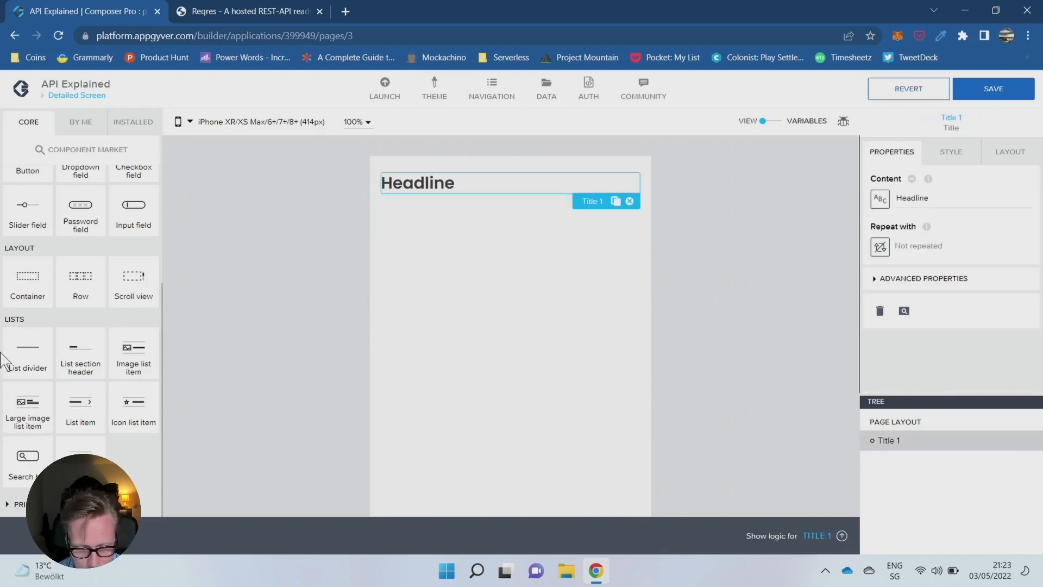
- Add a container above the headline and set its component display name to Container Main
drag(28, 294, 918, 431)
click(898, 427)
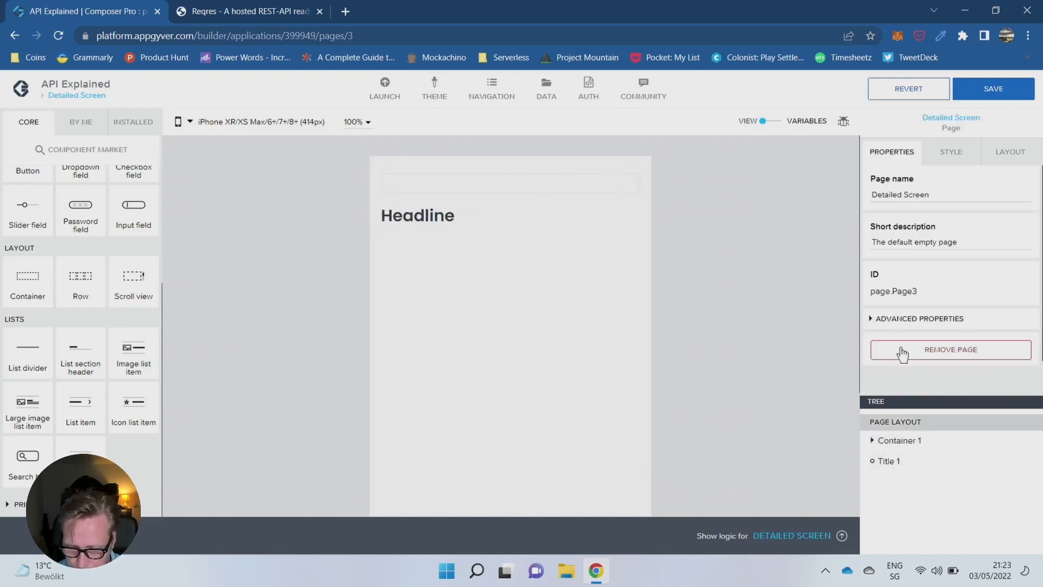
click(899, 436)
click(874, 278)
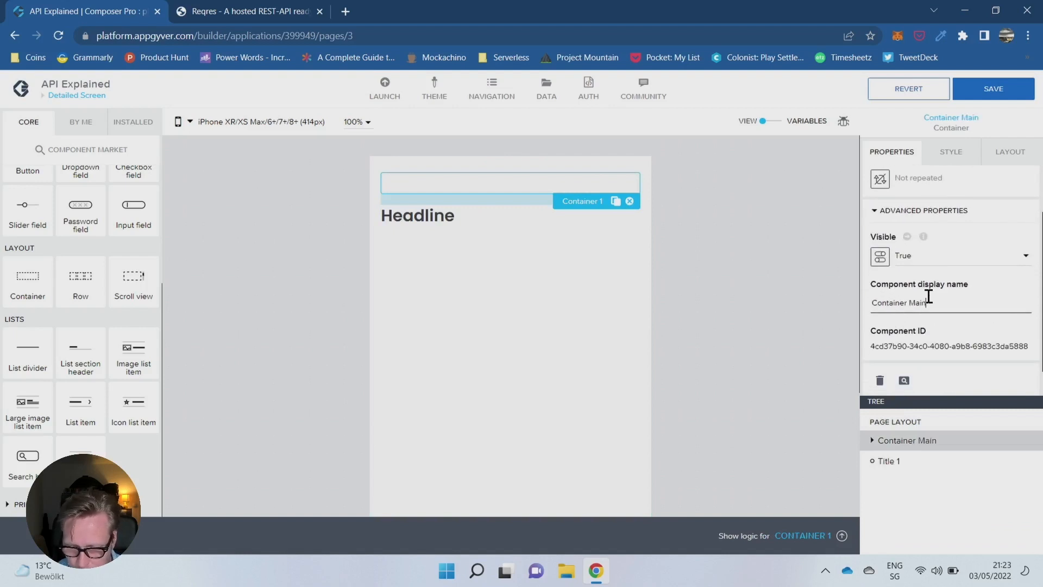
- Place an image component inside Container Main
click(923, 440)
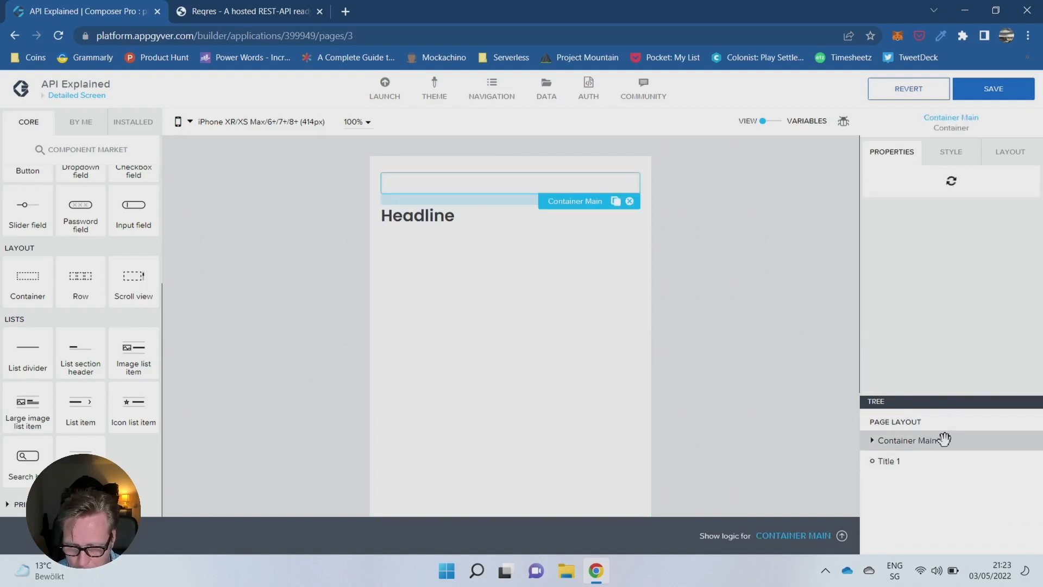
scroll(24, 272, up, 3)
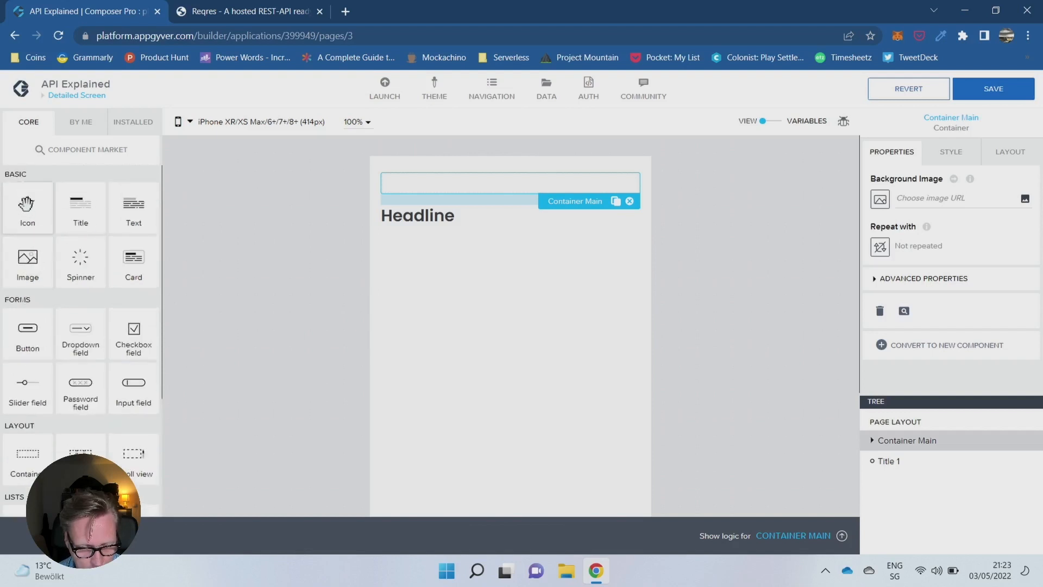
drag(58, 267, 930, 451)
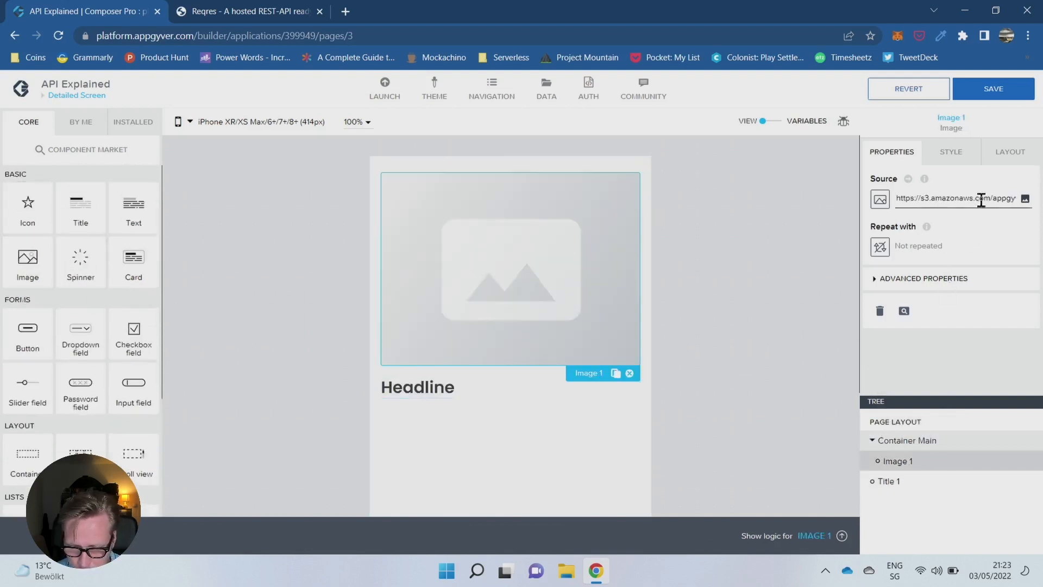
- Duplicate the image's style class under the new name Circle
click(949, 154)
click(1012, 219)
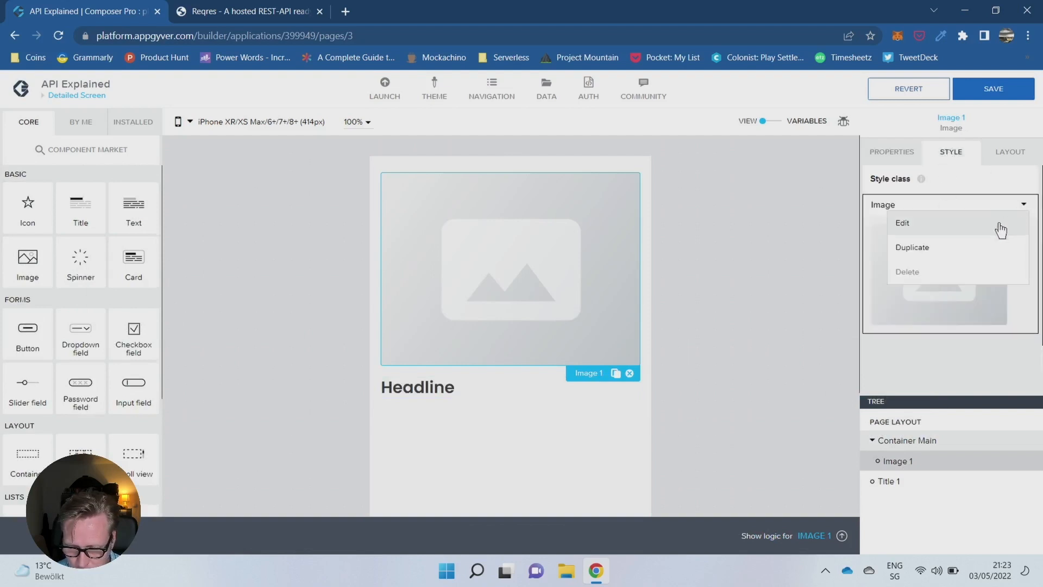
click(947, 247)
click(497, 320)
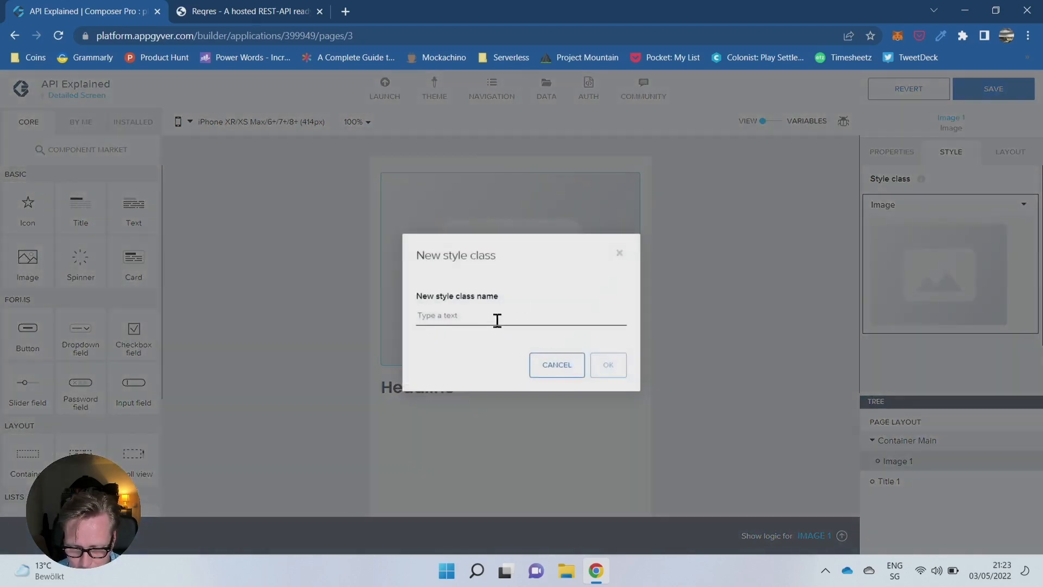
text(cle)
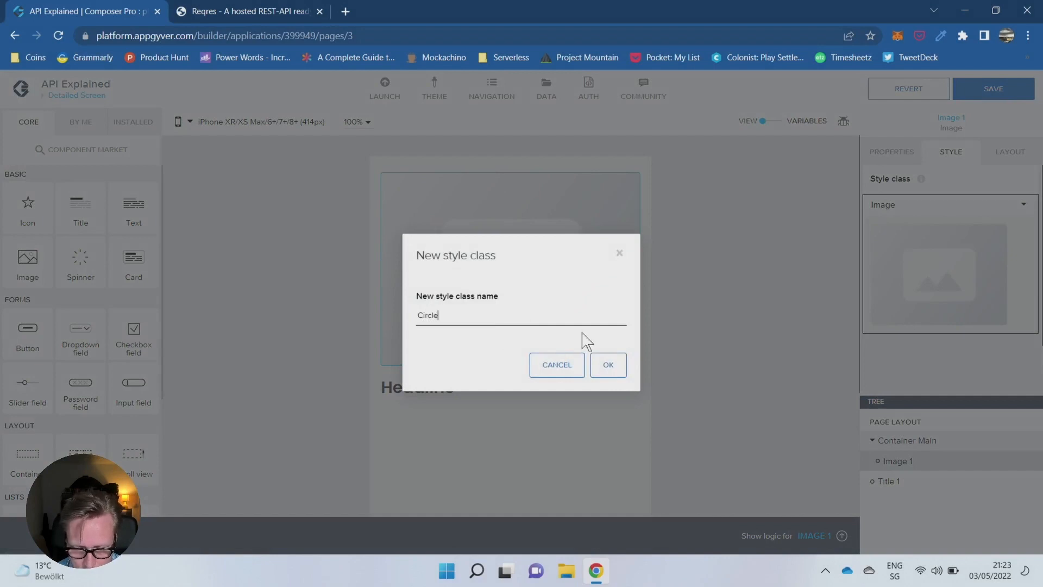
click(608, 365)
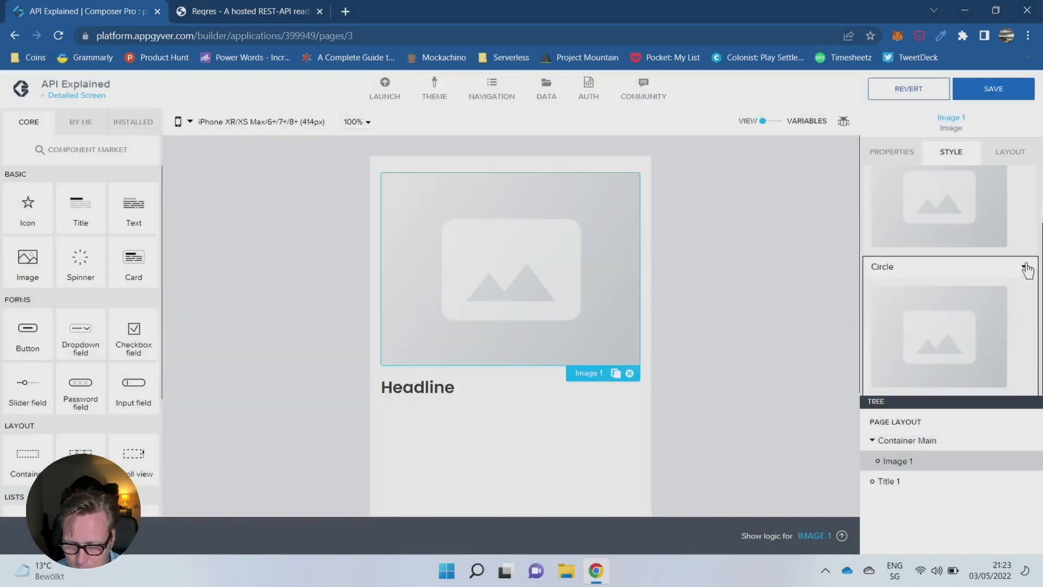
- Edit the Circle style class to use a fully round corner radius and save the application
click(1026, 269)
click(894, 285)
scroll(927, 277, down, 1)
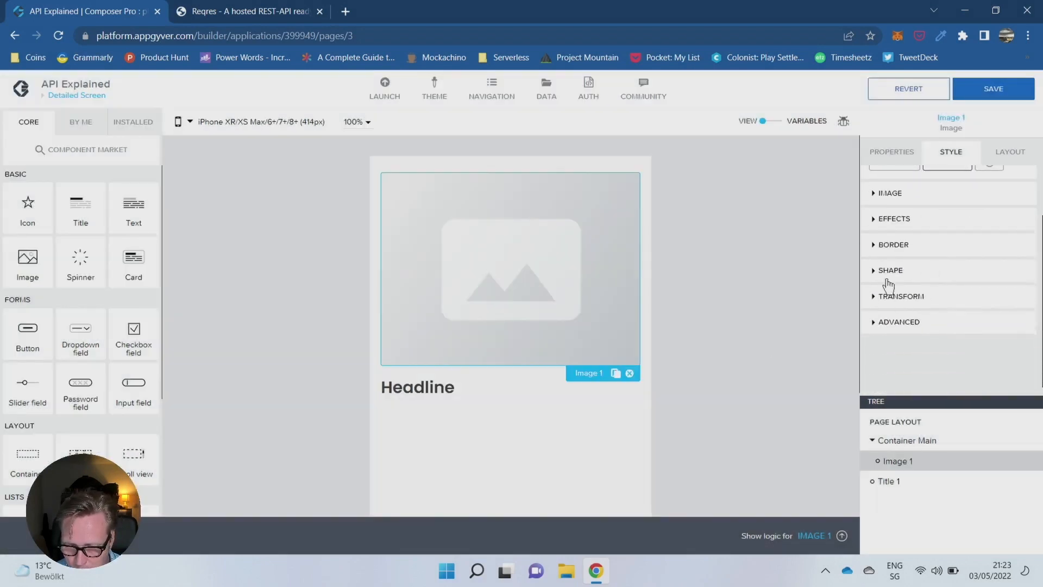
click(889, 271)
scroll(923, 272, down, 1)
click(940, 303)
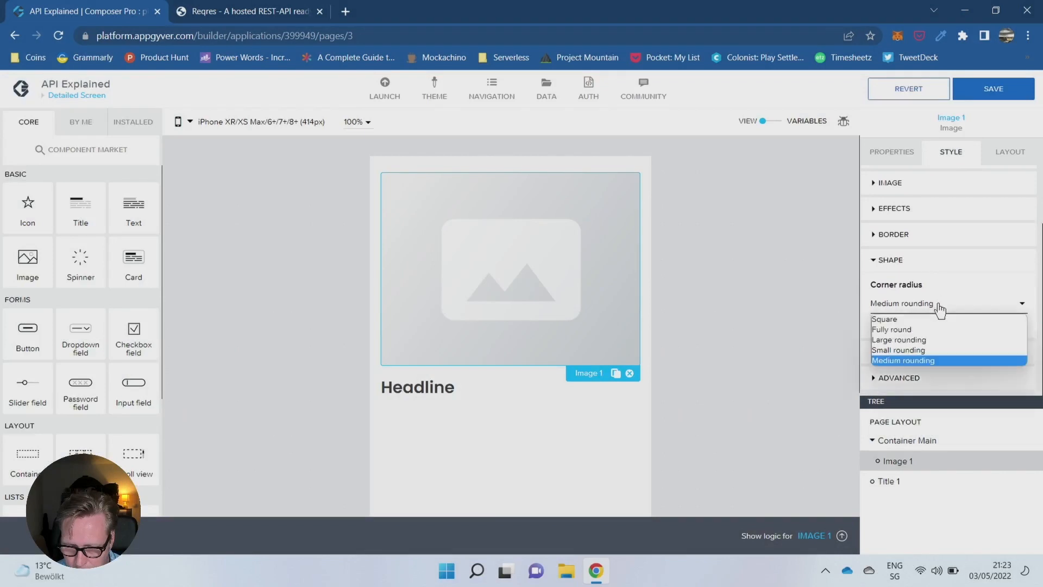
click(915, 330)
click(993, 89)
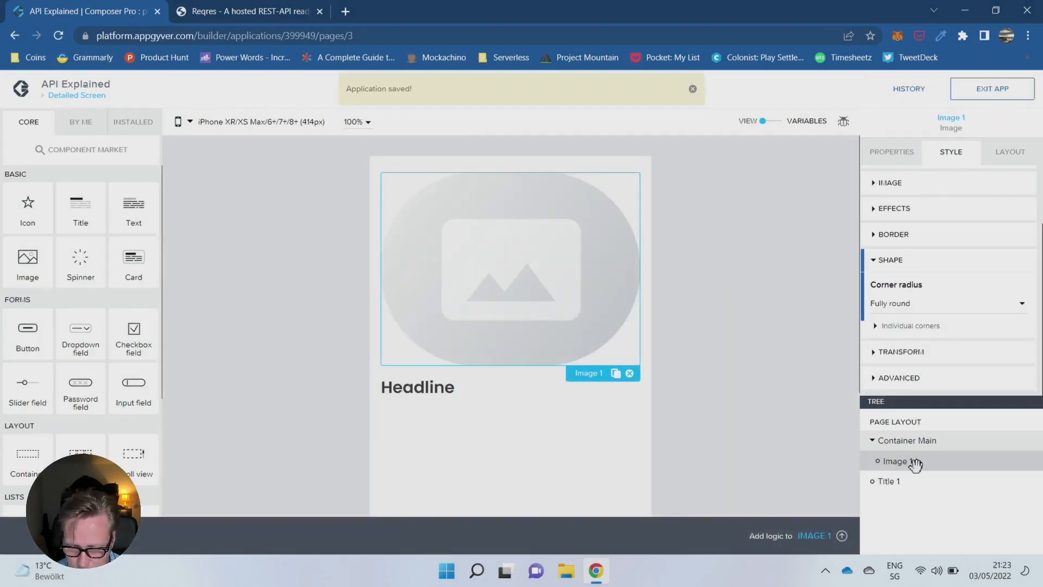
- Switch the image's layout to exact size and set its width to 160 px
click(1006, 158)
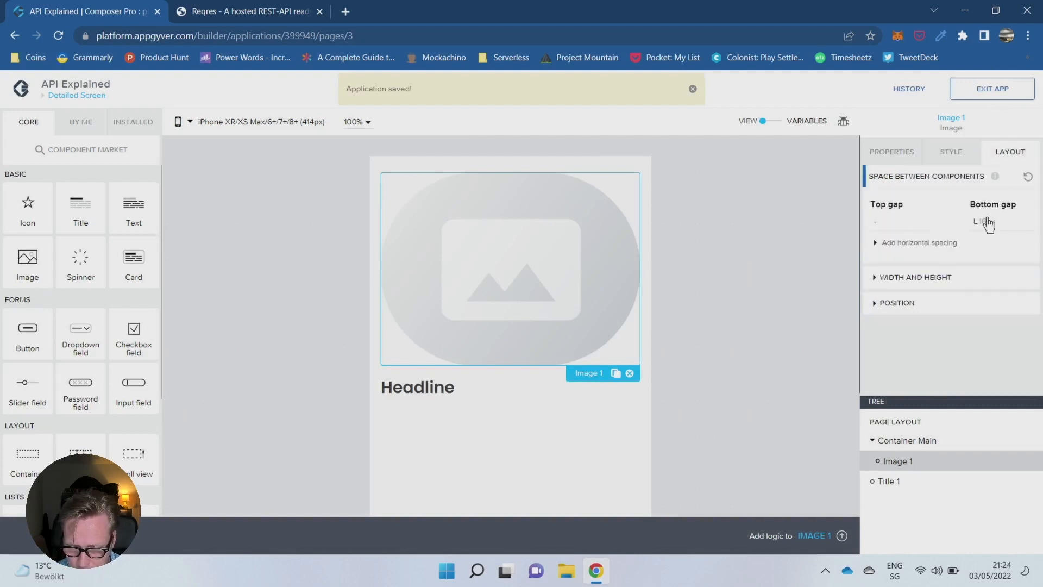
click(894, 284)
scroll(906, 312, down, 1)
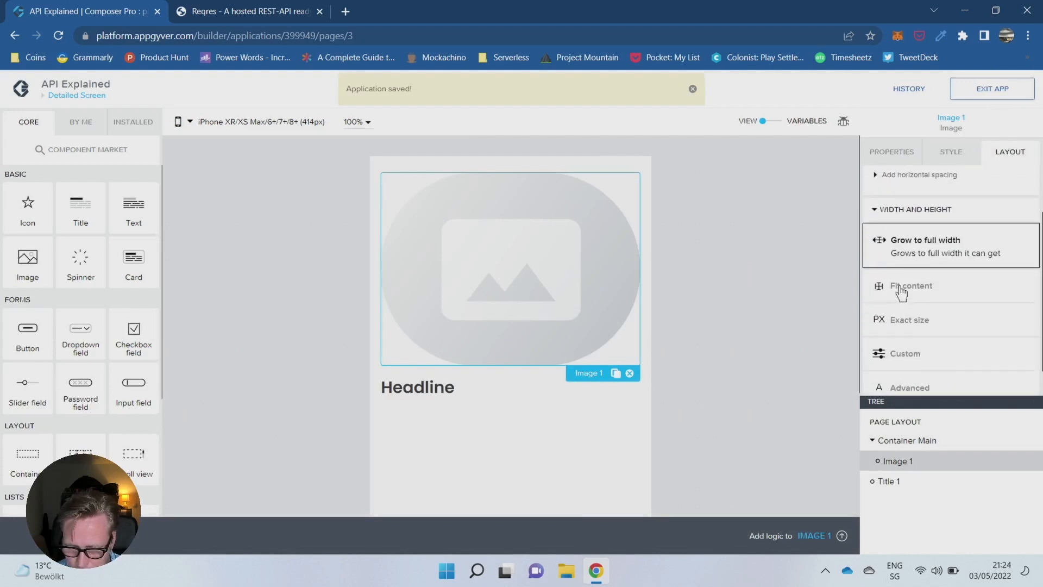
click(905, 322)
click(899, 343)
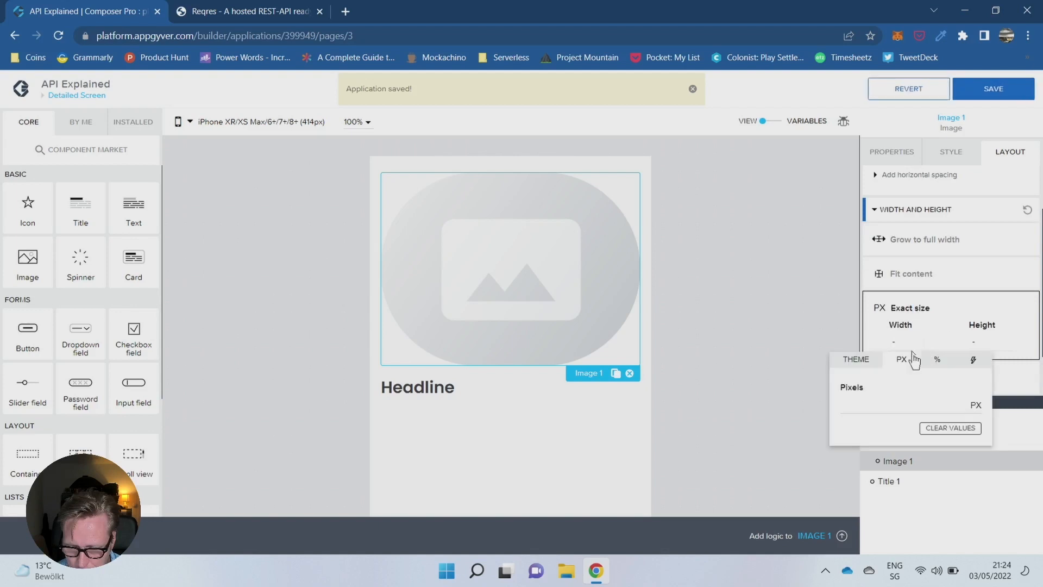
text(150)
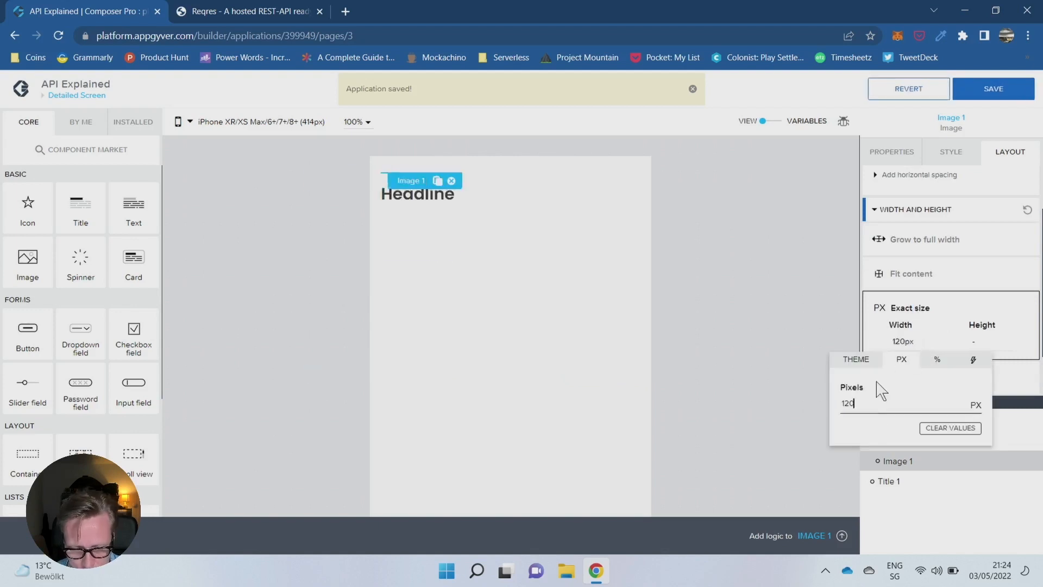
key(BackSpace)
key(BackSpace)
key(BackSpace)
text(1)
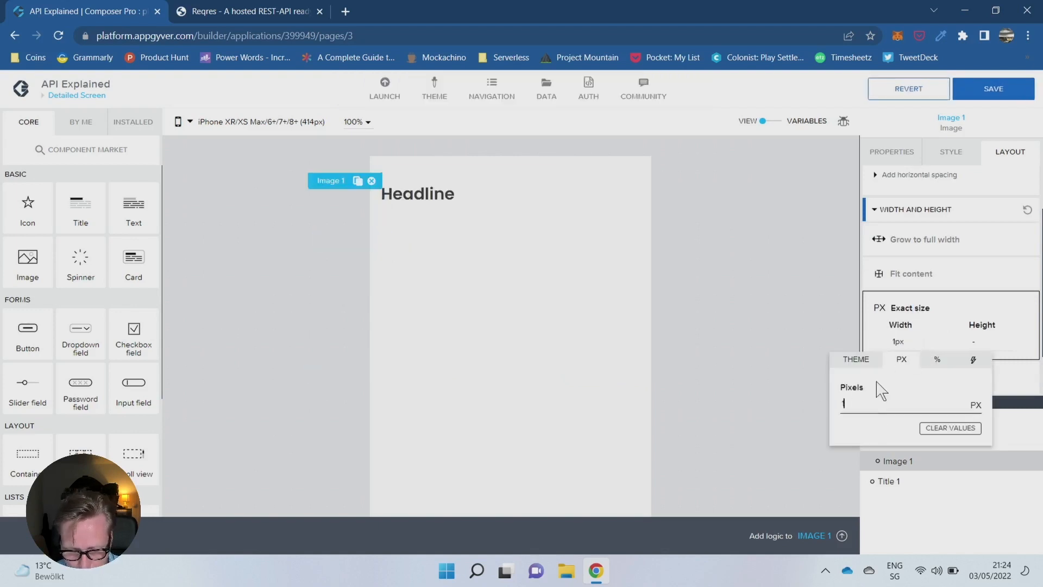
text(60)
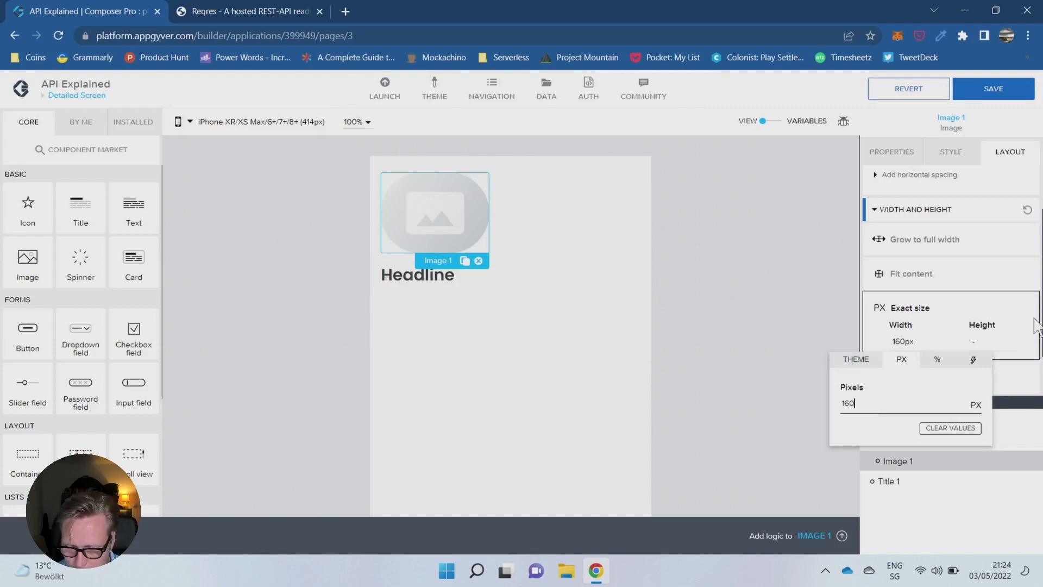
- Set the image's exact height to 160 px
click(996, 335)
click(979, 345)
click(946, 406)
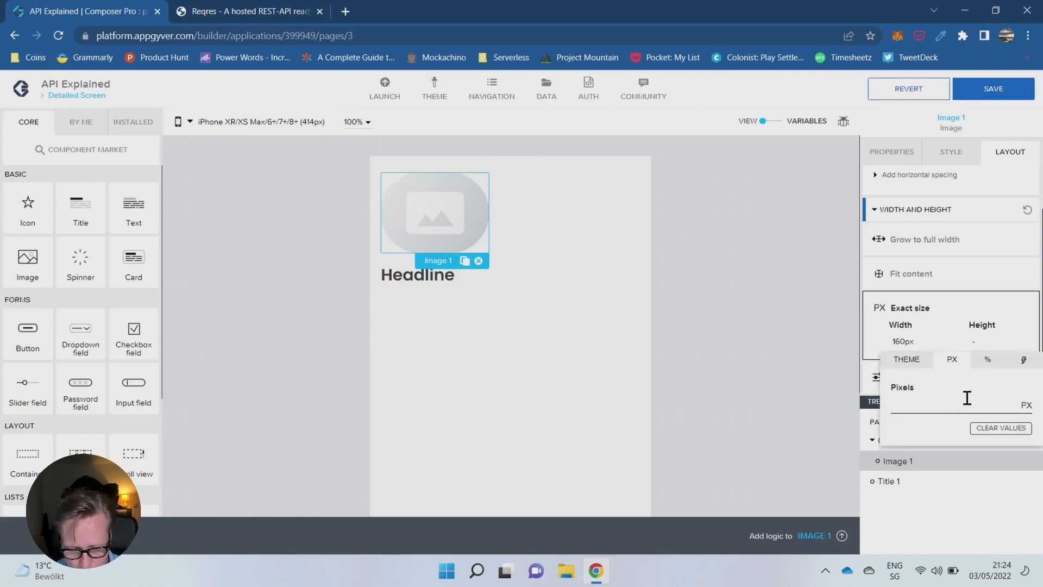
text(160)
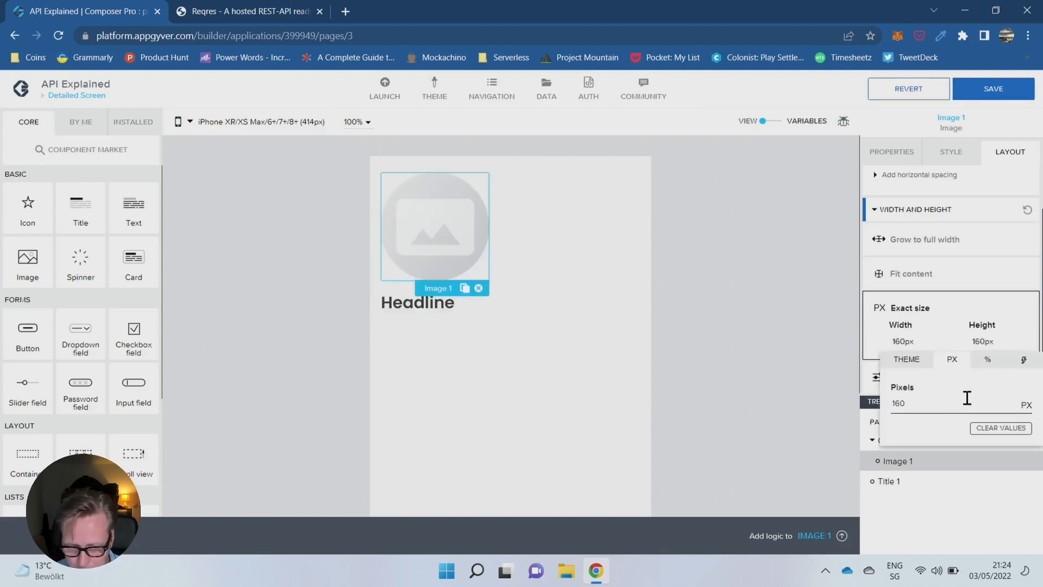
click(781, 283)
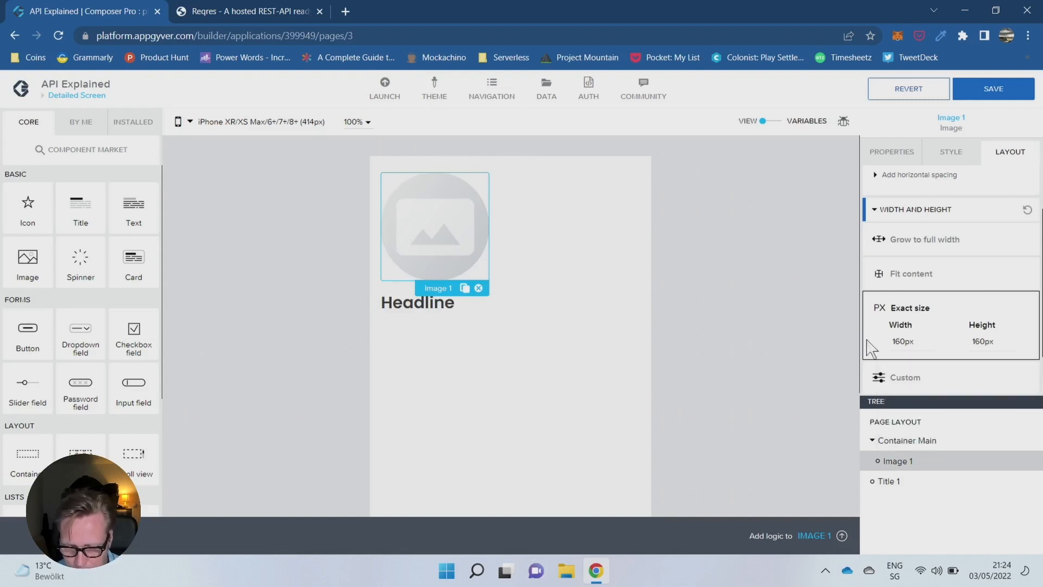
- Set Container Main's layout to vertical and align its components to the horizontal center
click(930, 443)
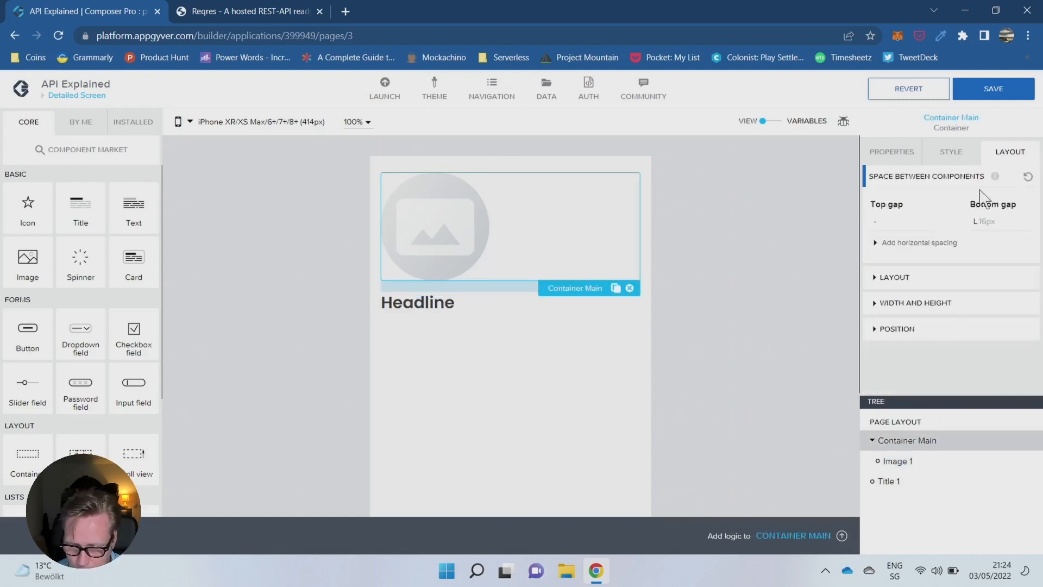
click(966, 156)
click(1009, 152)
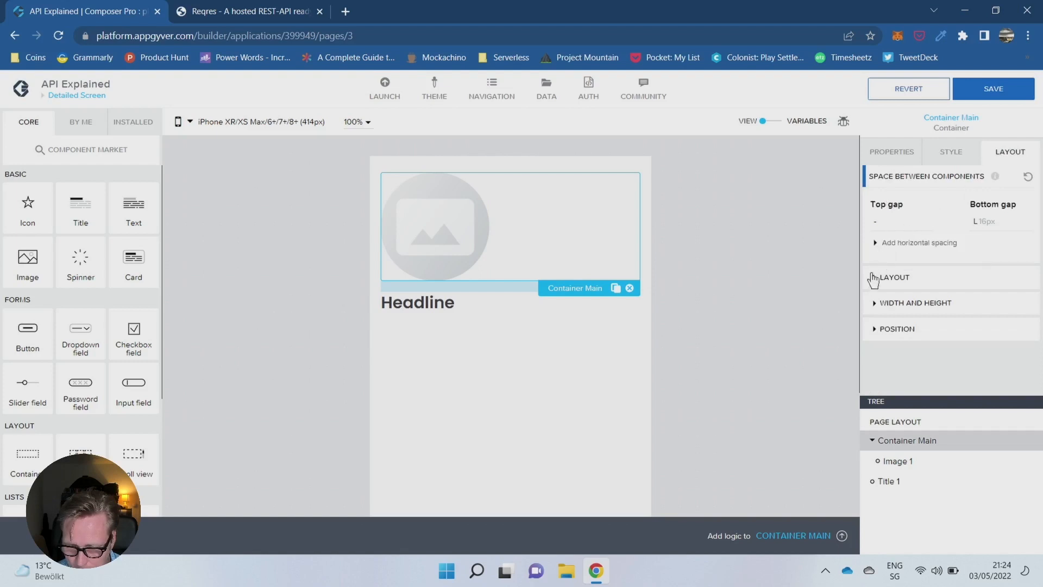
click(891, 277)
click(920, 308)
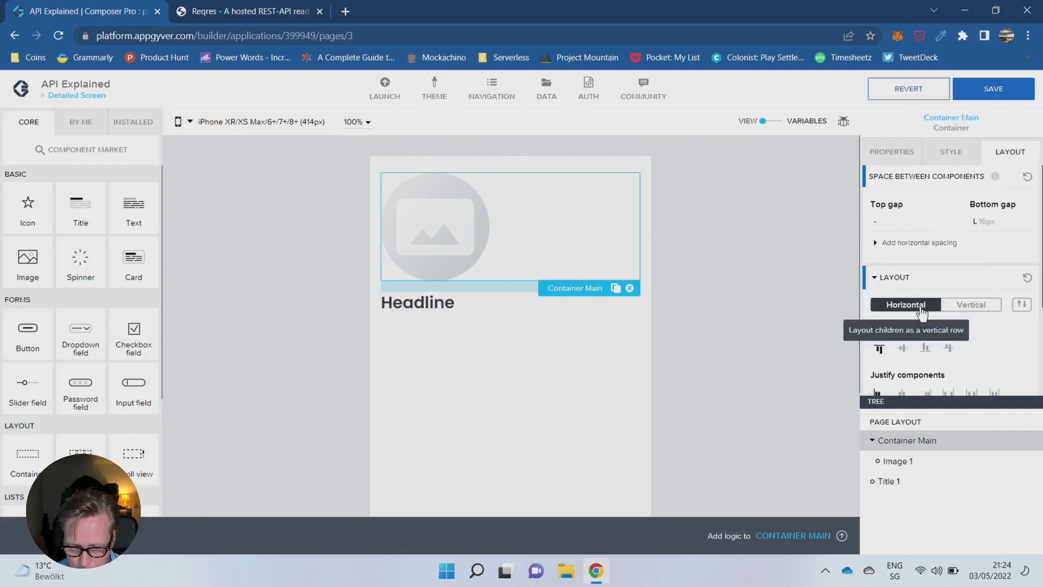
click(980, 306)
click(902, 349)
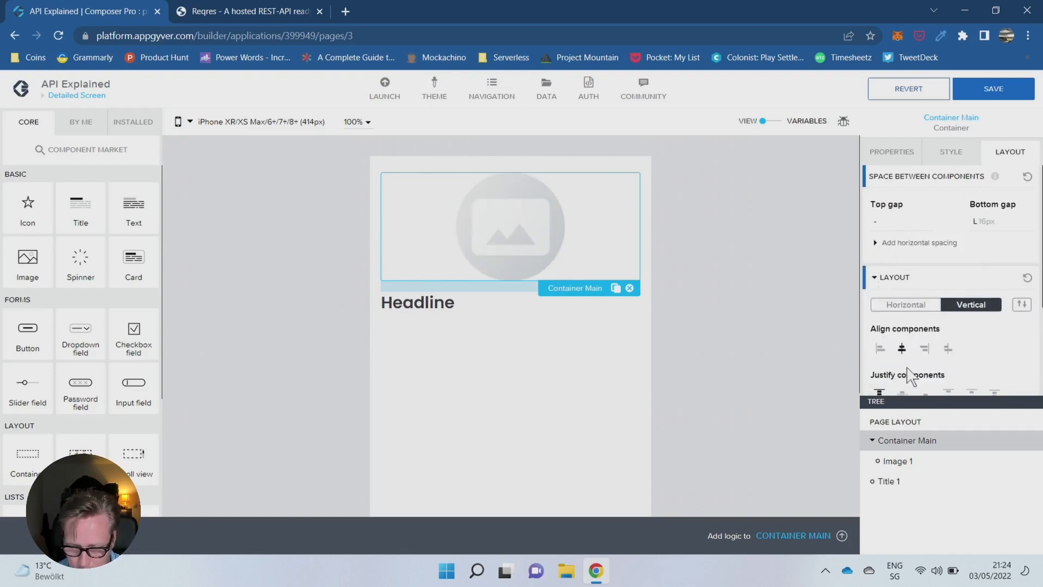
- Move the headline title into Container Main below the image and set its text alignment to center
drag(919, 473, 923, 472)
click(902, 482)
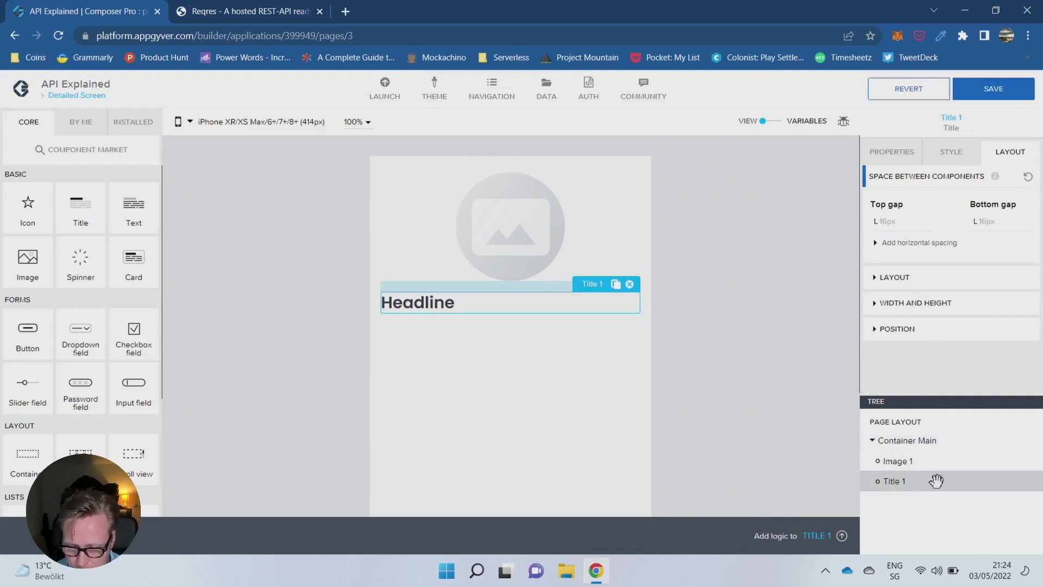
click(875, 277)
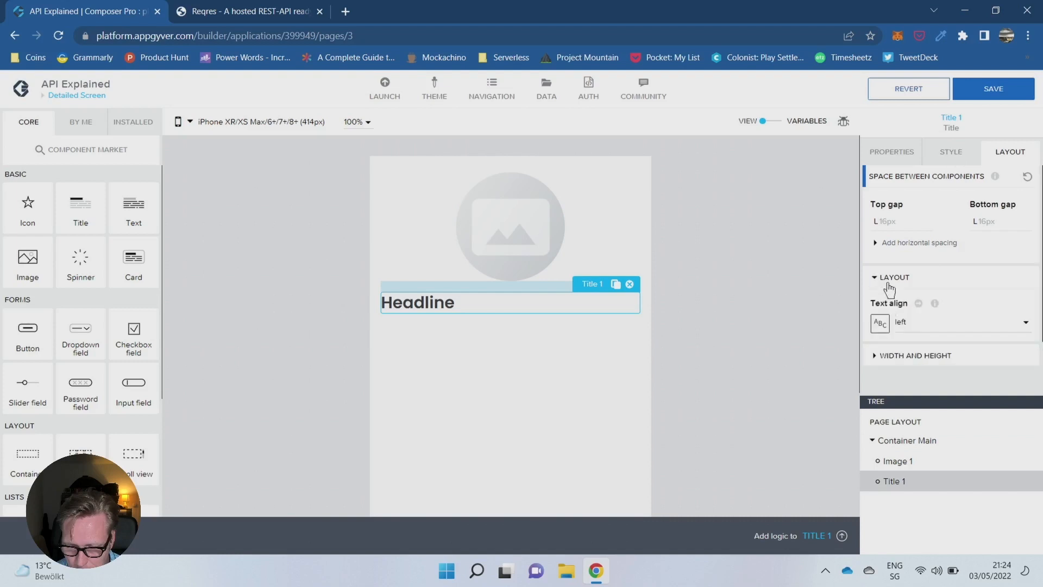
click(918, 323)
click(935, 359)
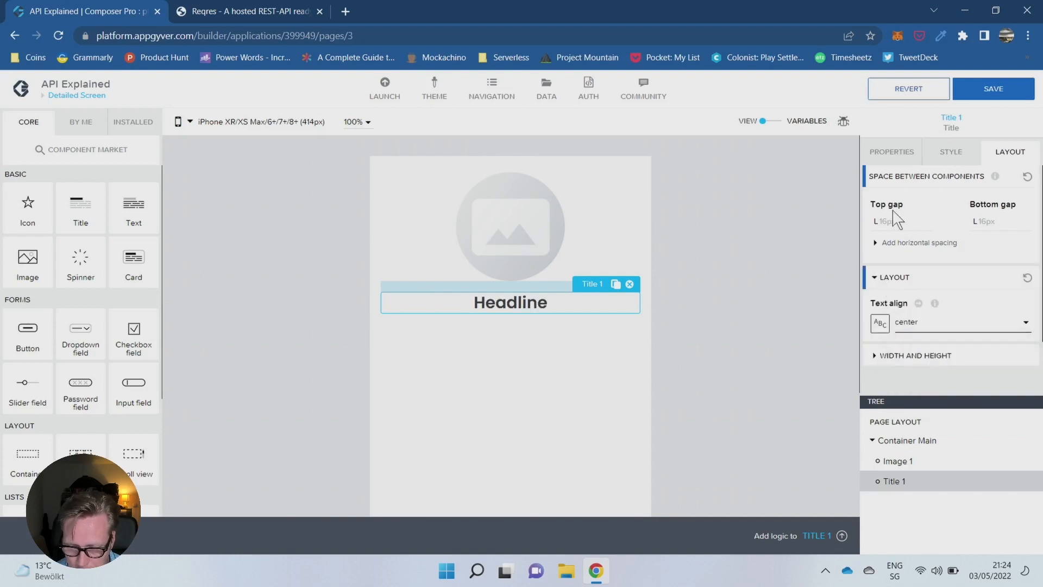
- Replace the centered headline's content with "Person Name"
click(894, 154)
click(969, 196)
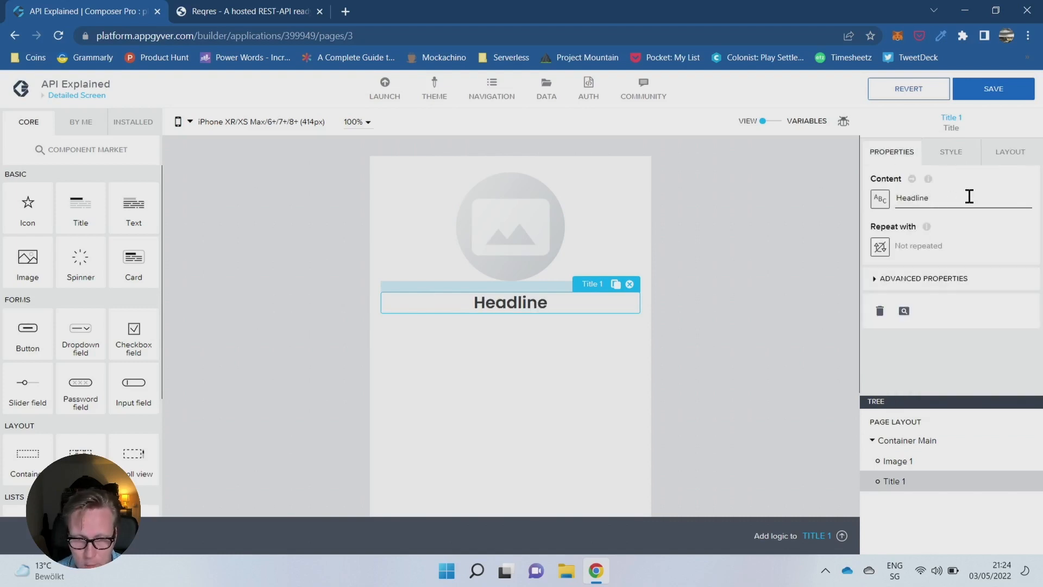
key(BackSpace)
key(BackSpace)
key(BackSpace)
key(BackSpace)
key(BackSpace)
key(BackSpace)
key(BackSpace)
text(Pe)
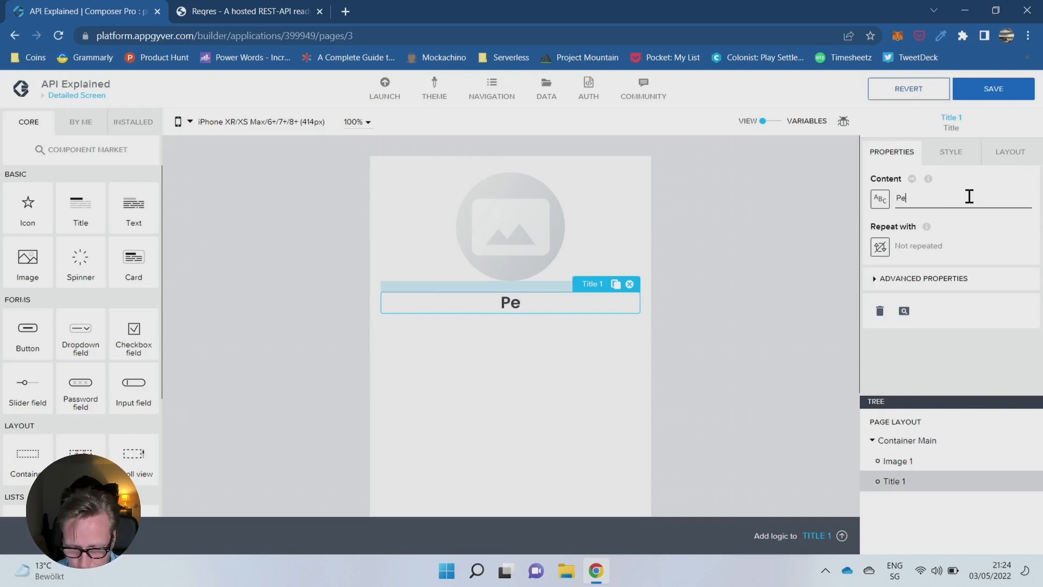
text(rson Name)
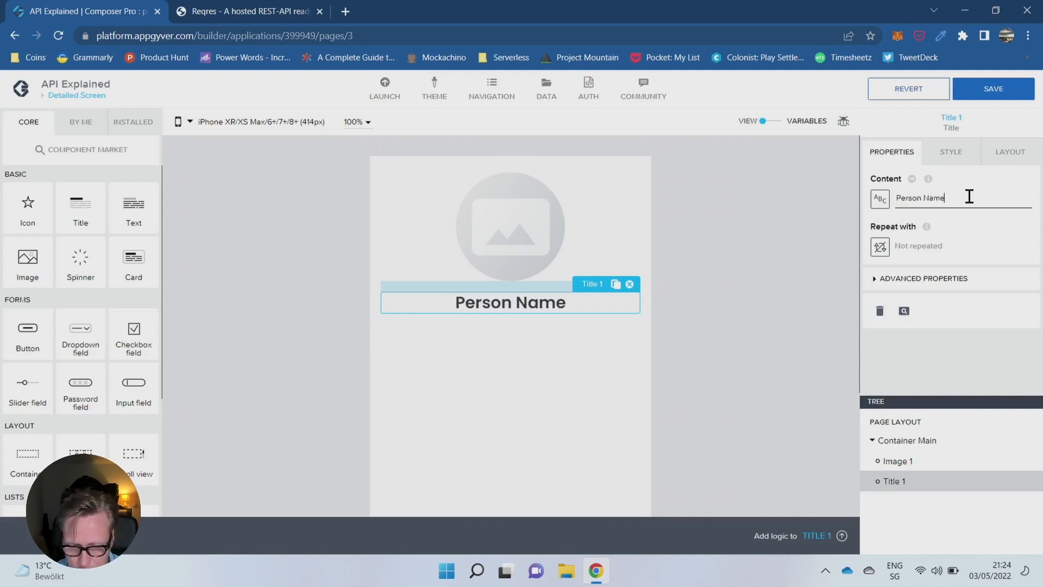
- Add a container inside Container Main below the Person Name title and set its display name to "Container email"
click(902, 460)
click(932, 479)
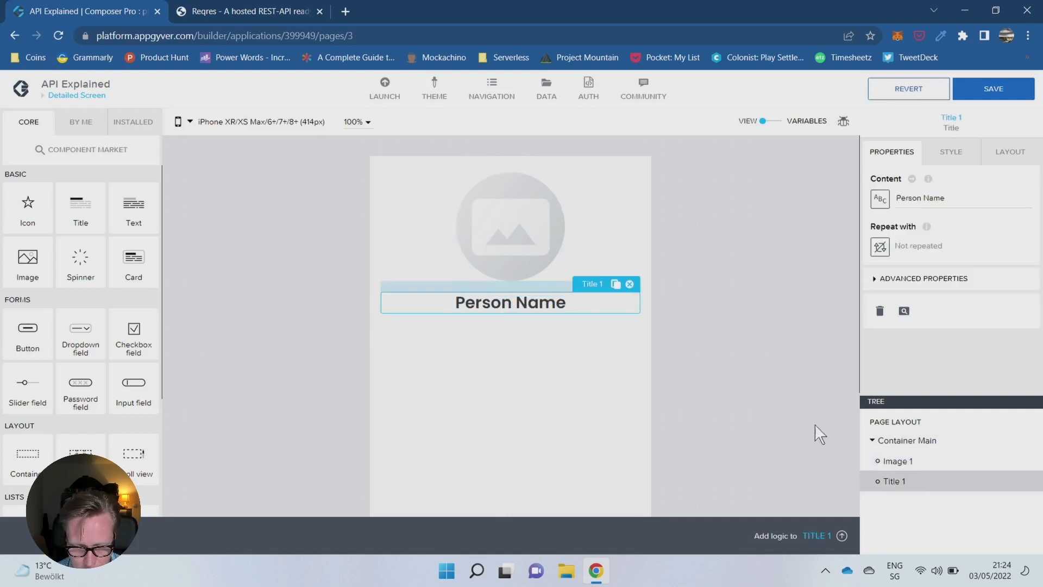
drag(101, 452, 959, 503)
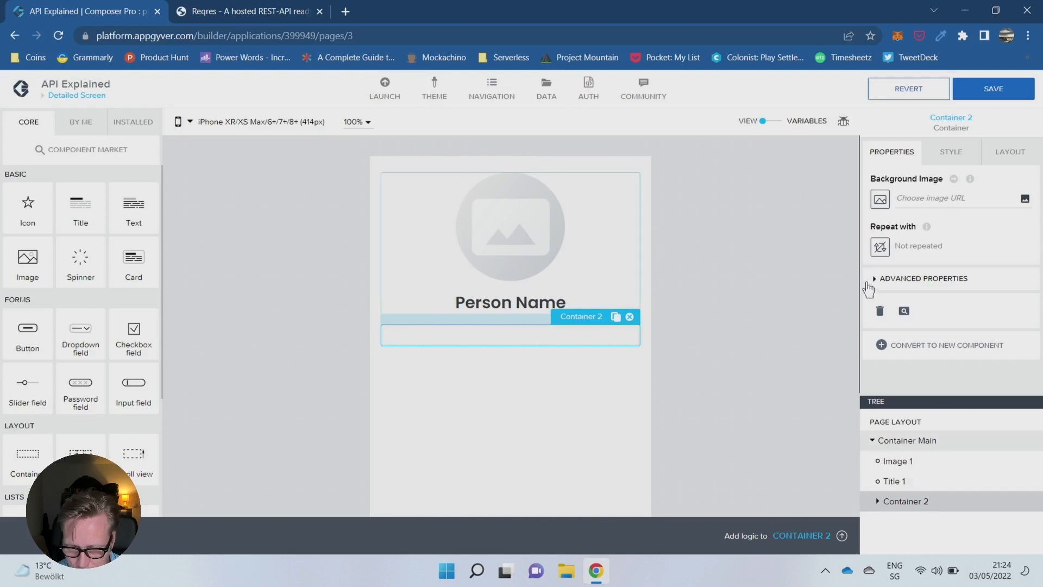
click(874, 278)
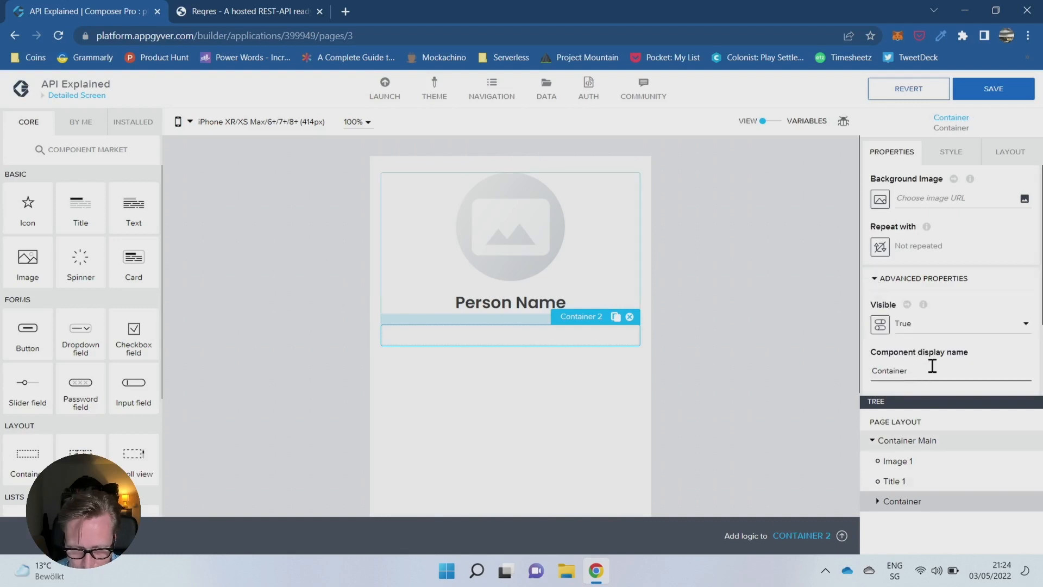
text(email)
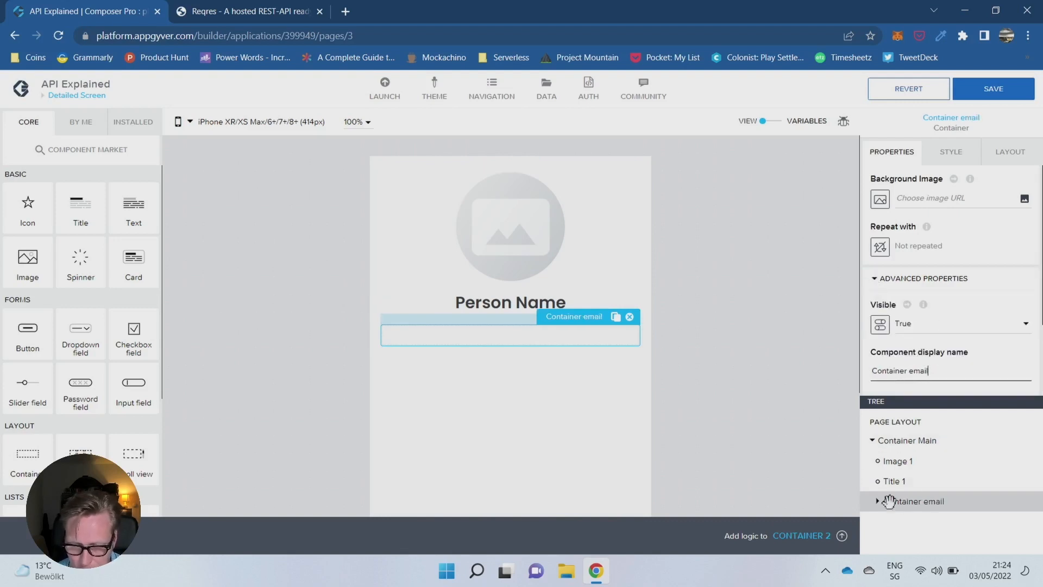
- Add an icon inside Container email and change it to the solid envelope icon
click(920, 501)
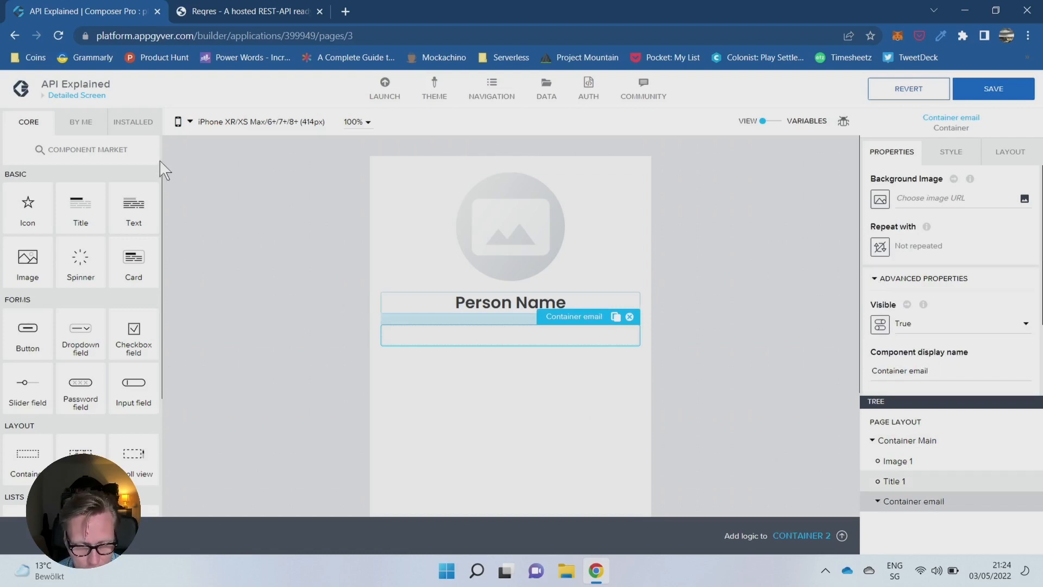
drag(26, 198, 930, 483)
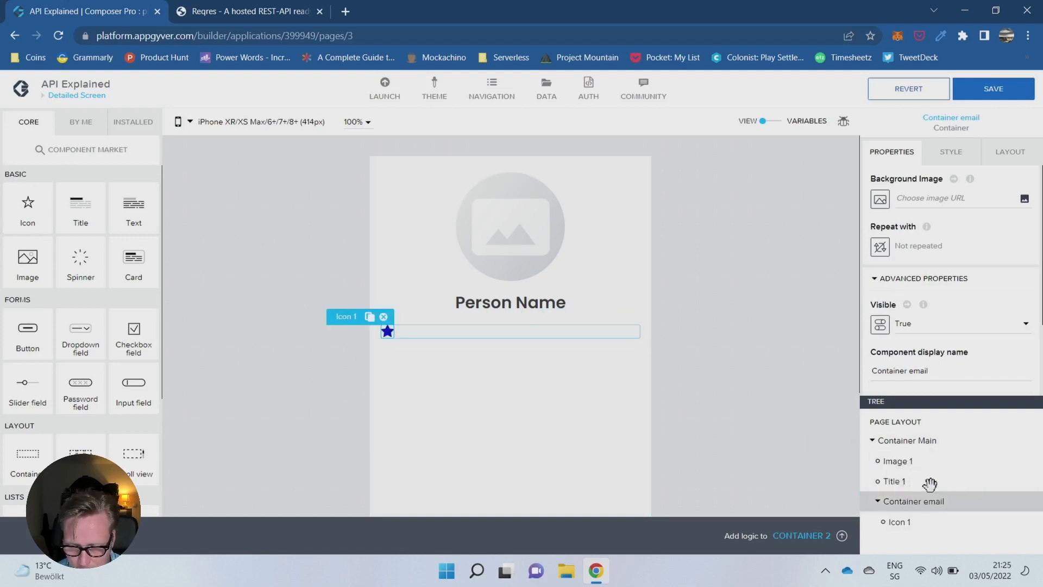
click(896, 521)
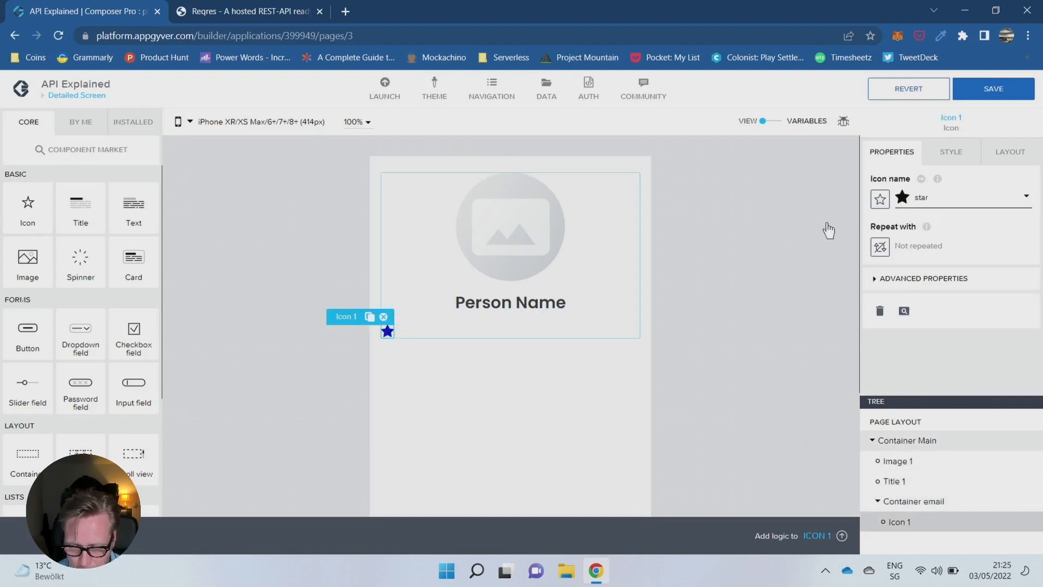
click(943, 201)
text(env)
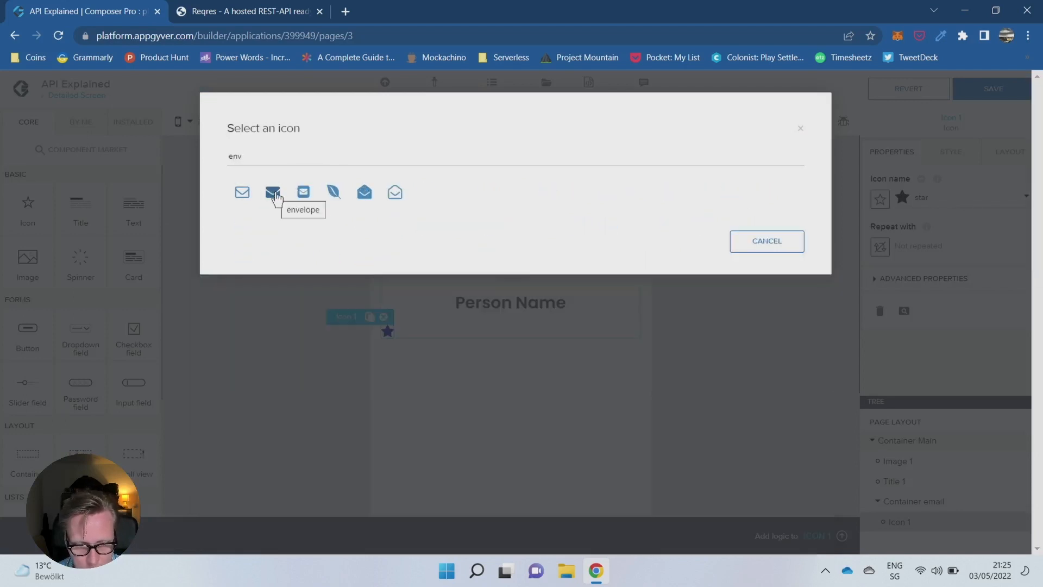
click(273, 194)
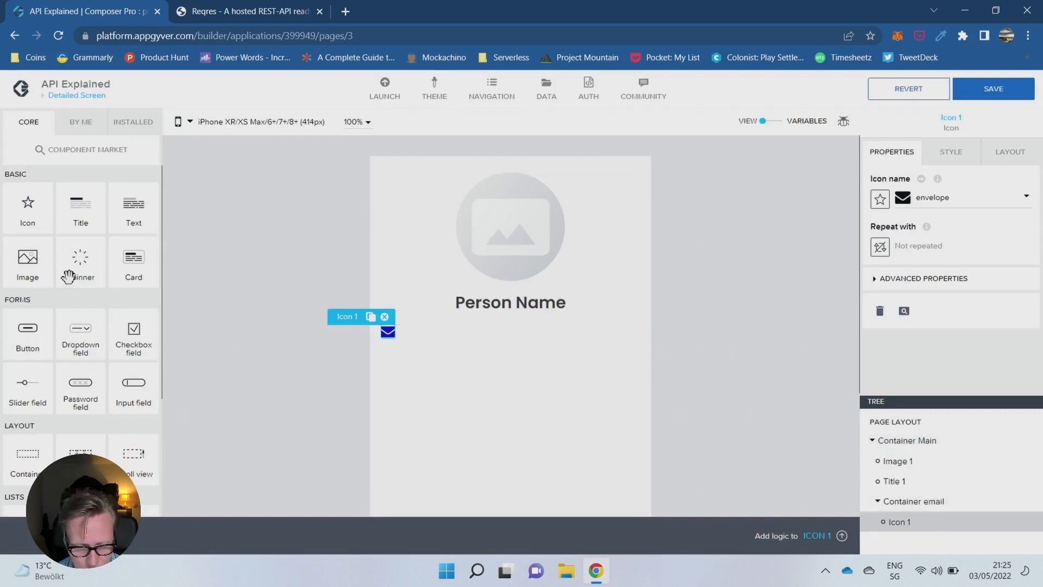
- Add a title after the envelope icon in Container email and lay the container out horizontally with its components aligned to the middle
drag(67, 207, 962, 530)
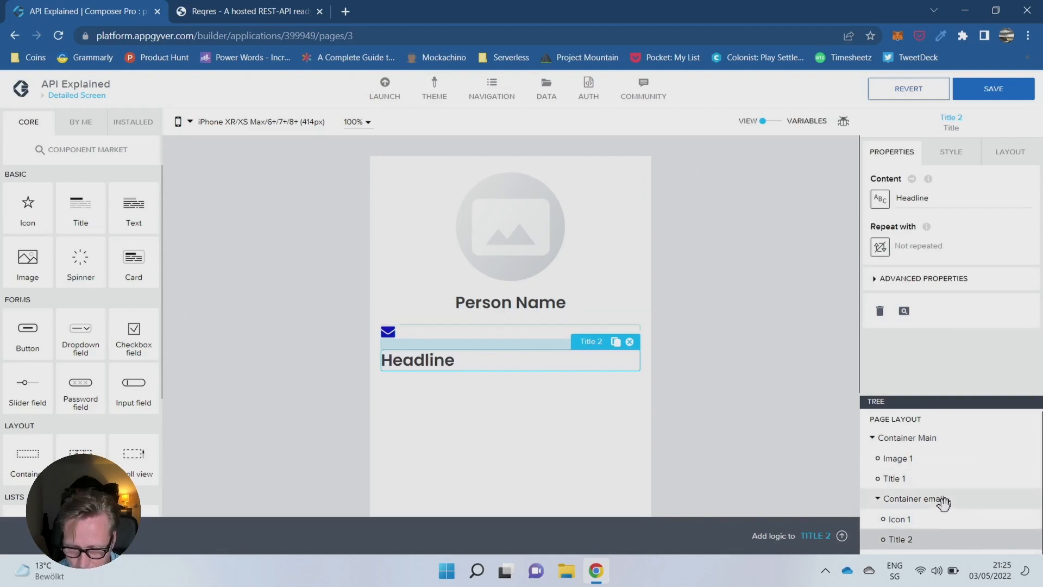
click(942, 498)
click(1010, 153)
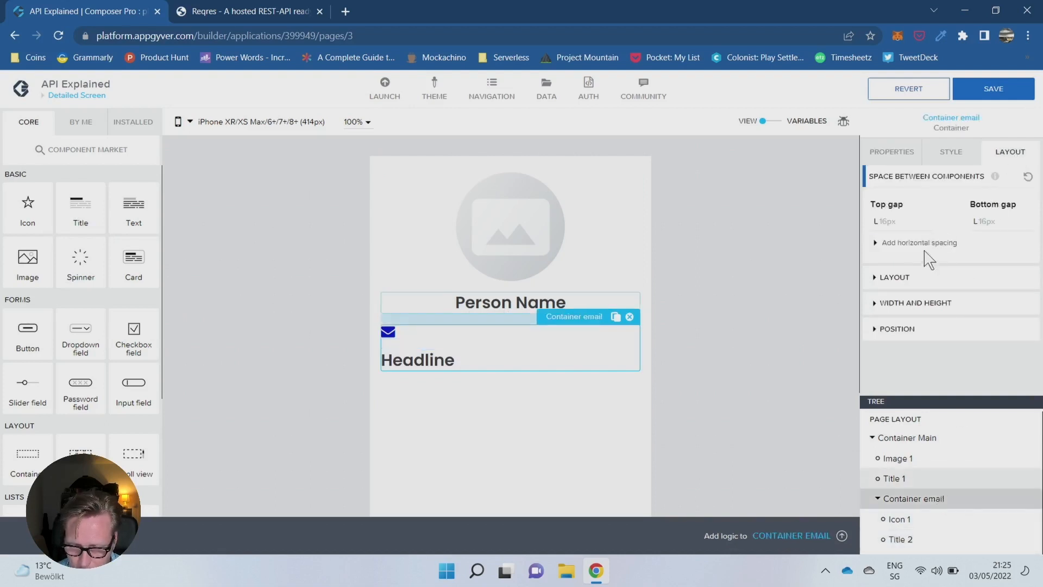
click(883, 280)
click(903, 306)
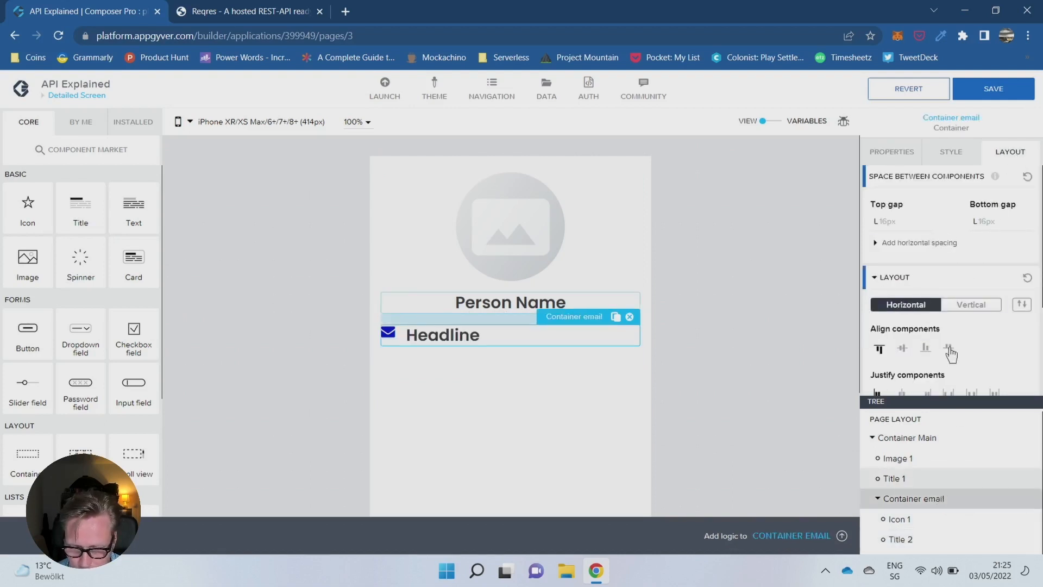
click(902, 348)
scroll(903, 352, down, 1)
scroll(903, 352, down, 2)
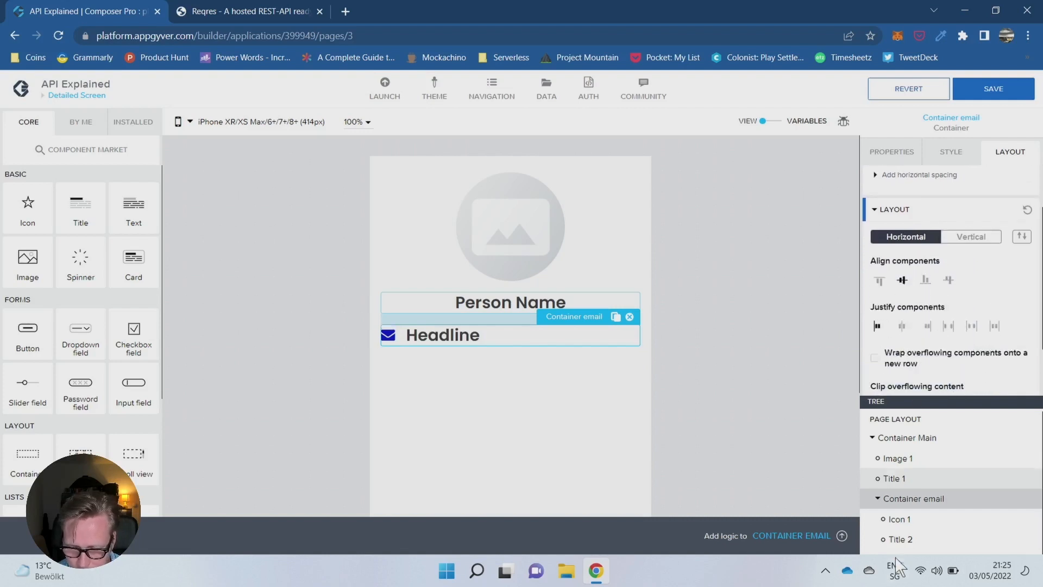
click(900, 520)
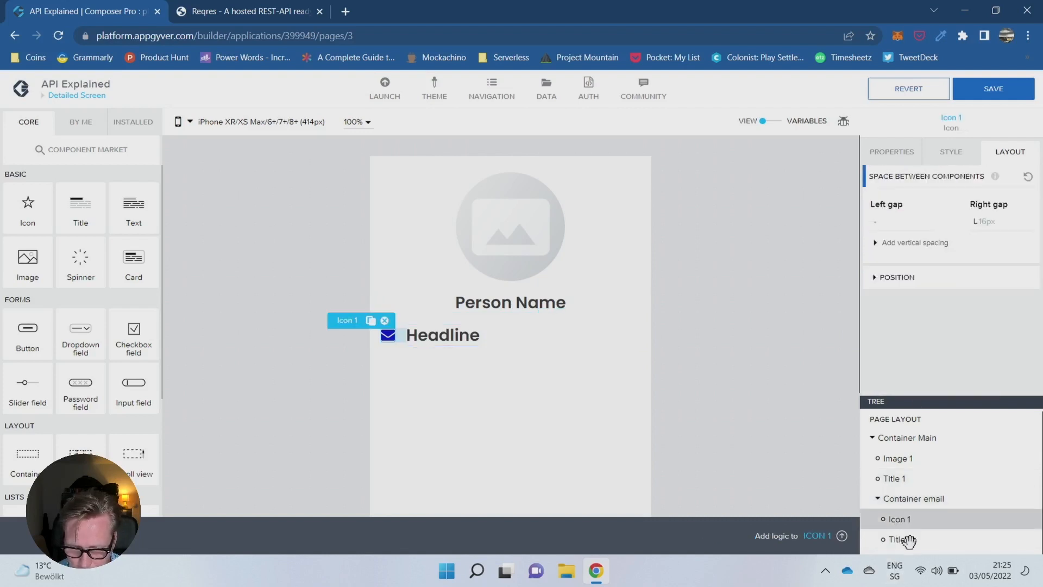
click(902, 538)
click(915, 497)
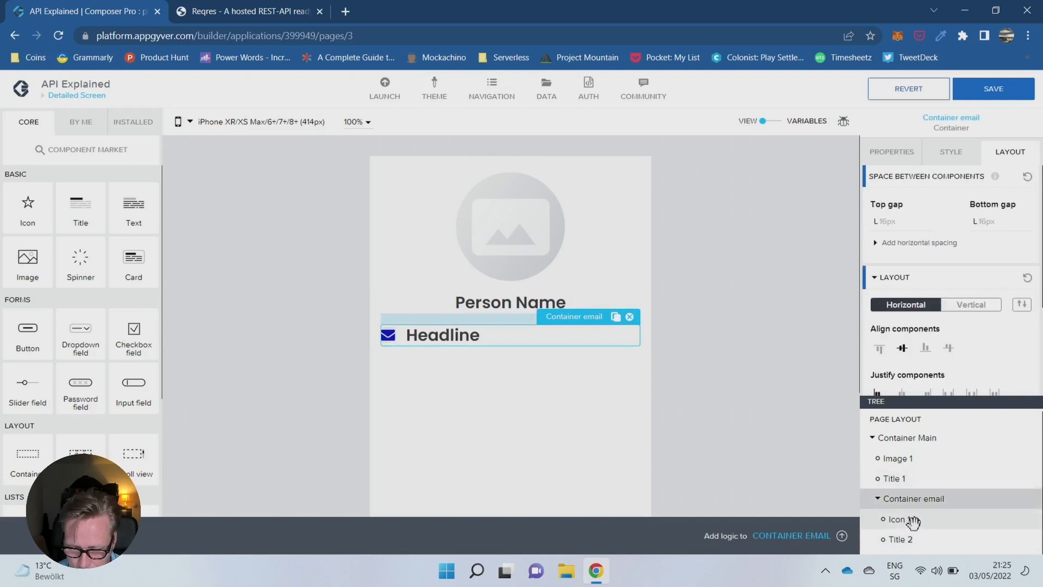
click(901, 518)
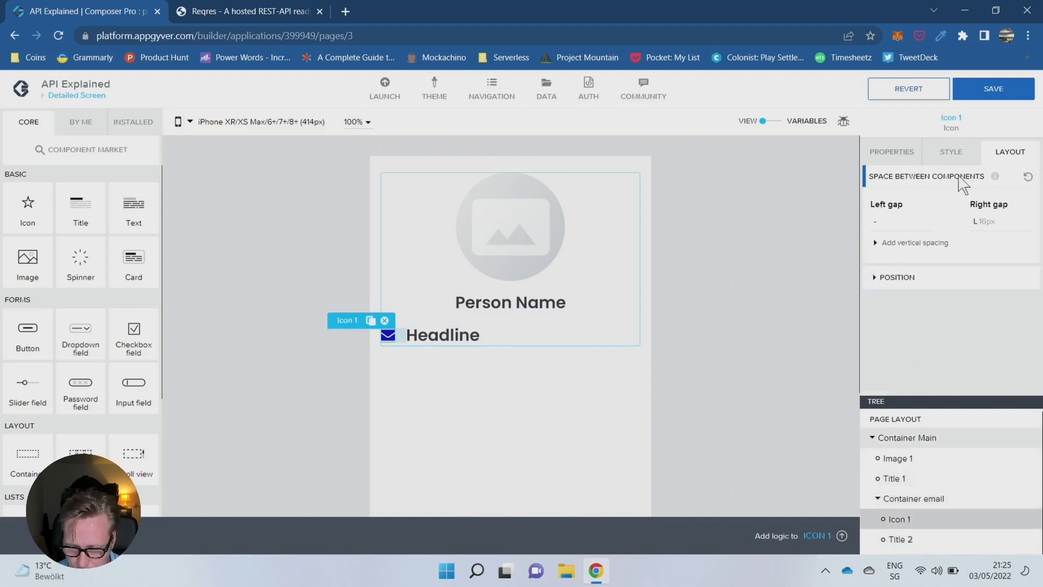
click(951, 152)
click(1009, 151)
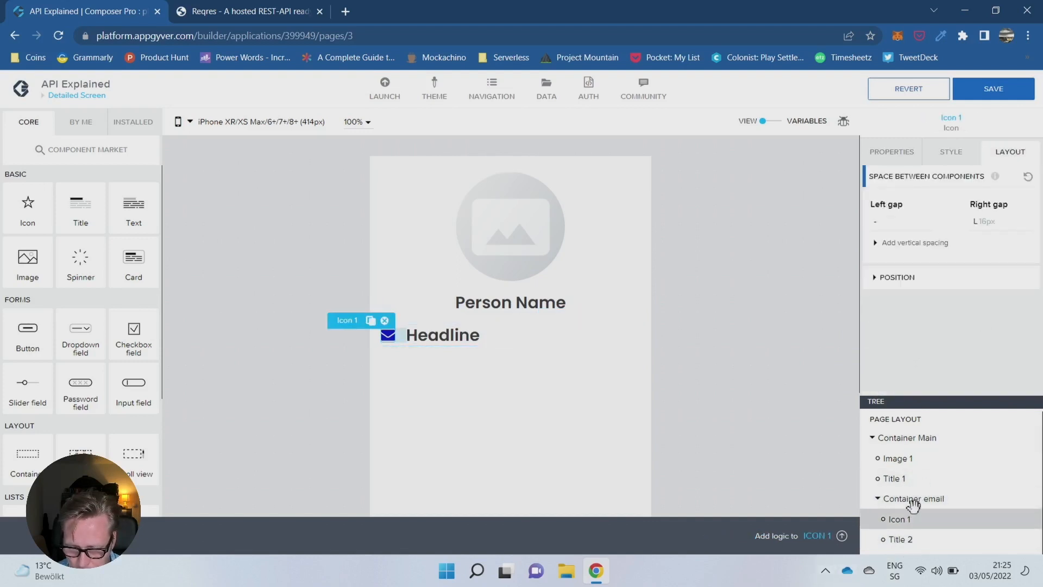
click(912, 500)
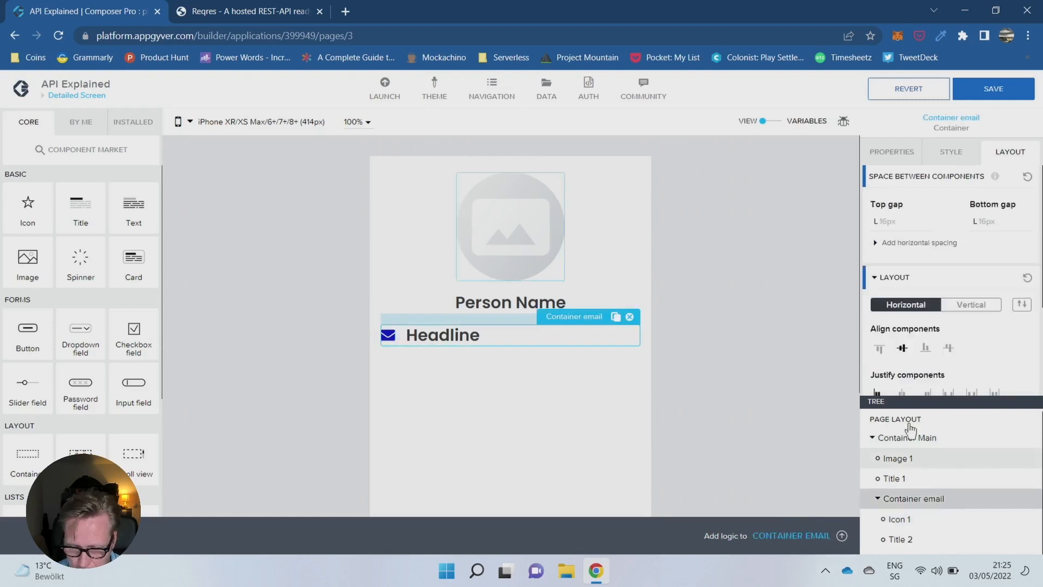
- Set the width of the title beside the envelope to Fit content and justify Container email's components to the center
click(902, 538)
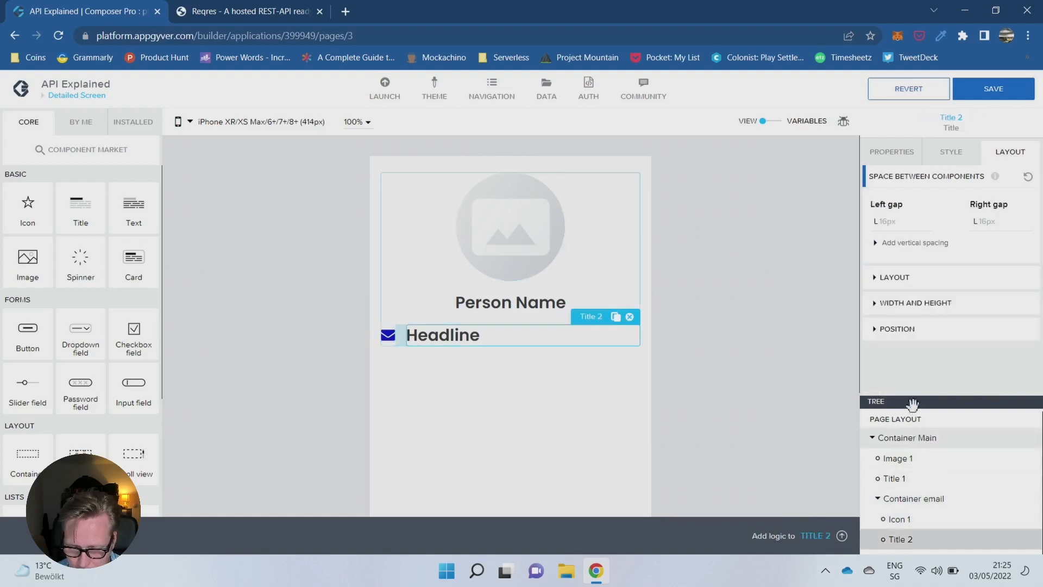
click(880, 302)
scroll(880, 315, down, 2)
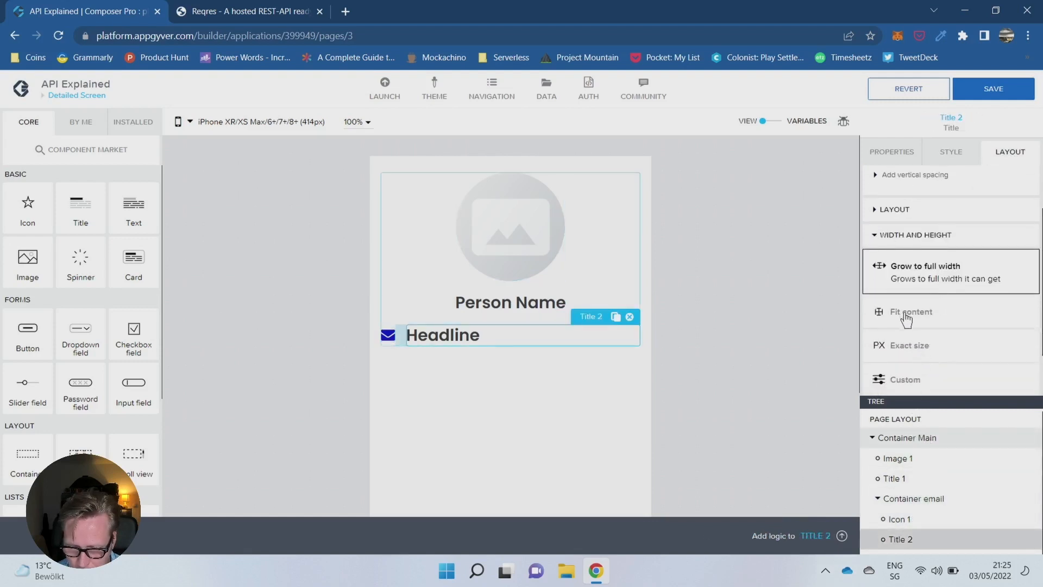
click(904, 304)
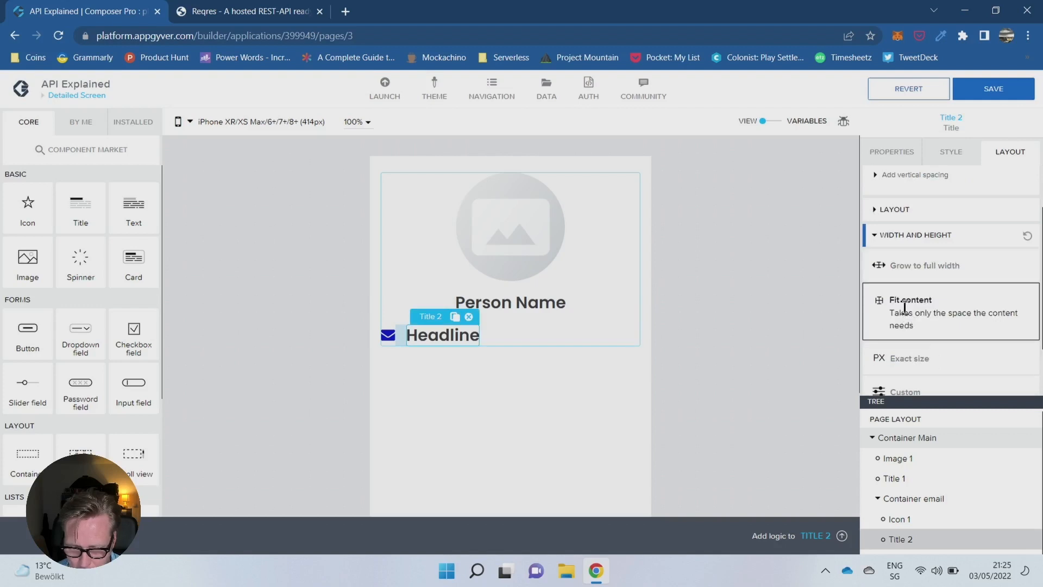
click(917, 501)
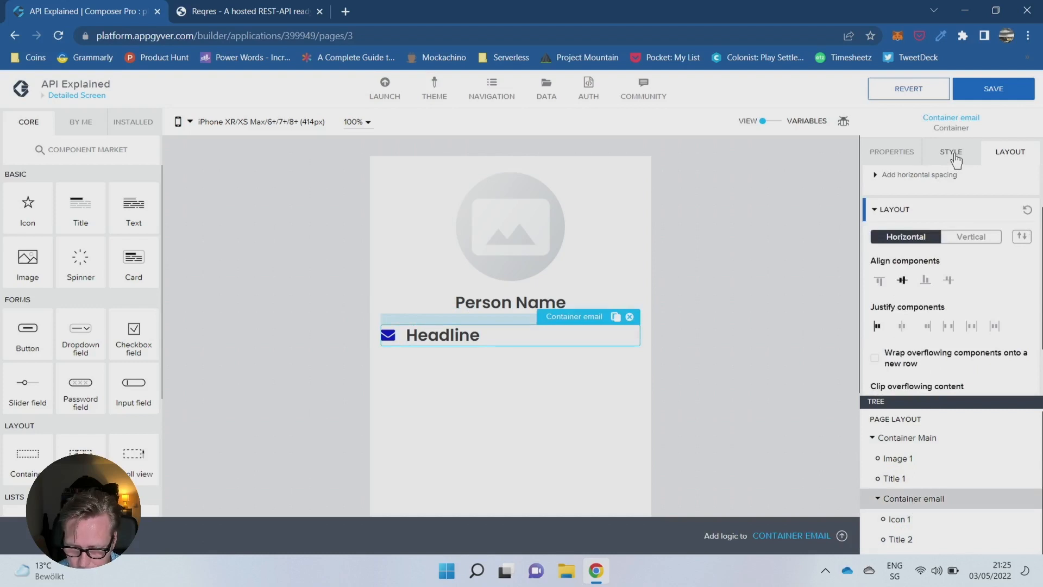
click(902, 327)
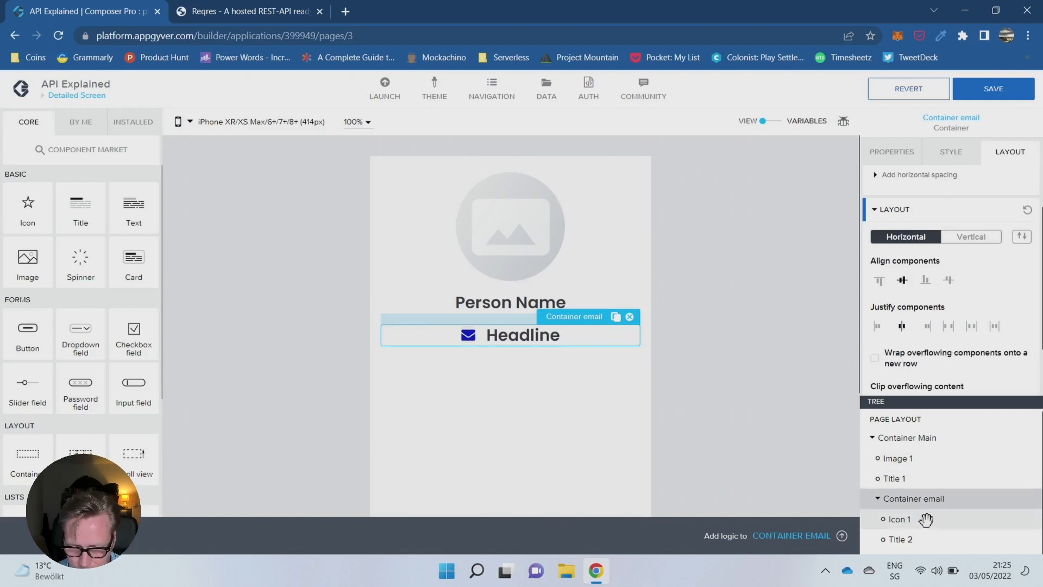
- Apply the Content Secondary Heading style to the title beside the envelope icon
click(915, 539)
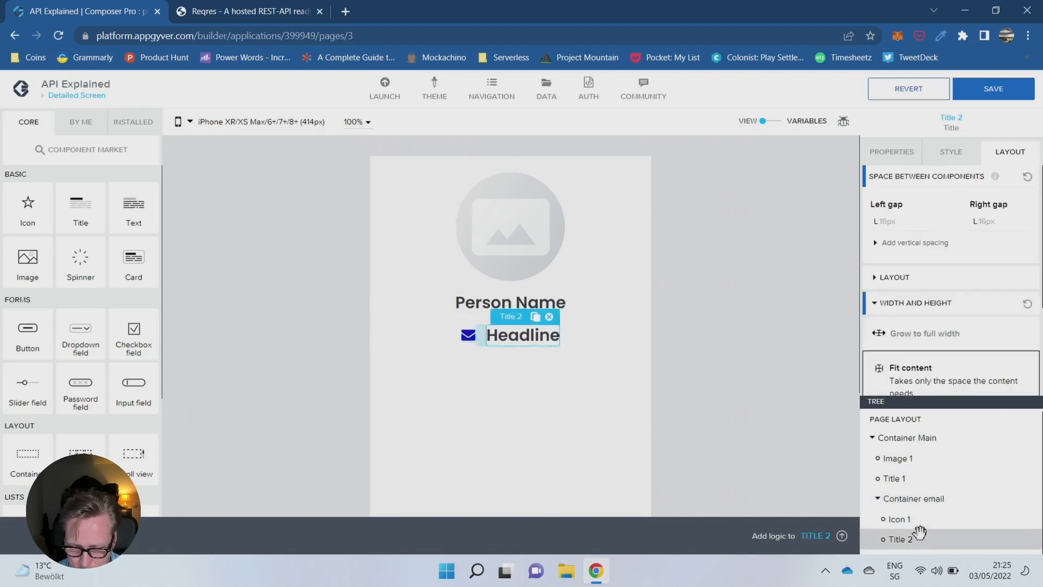
click(952, 152)
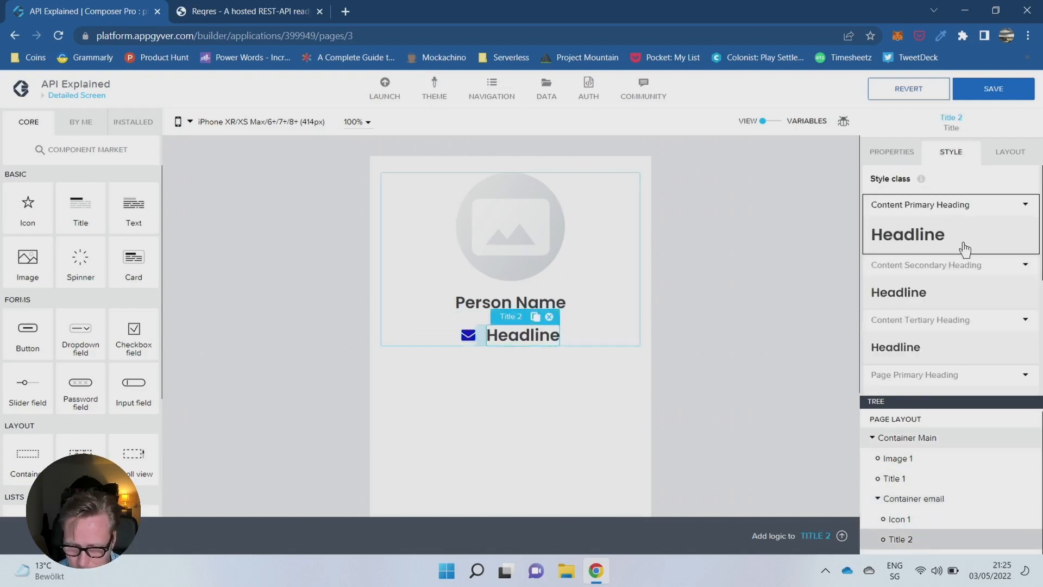
click(927, 354)
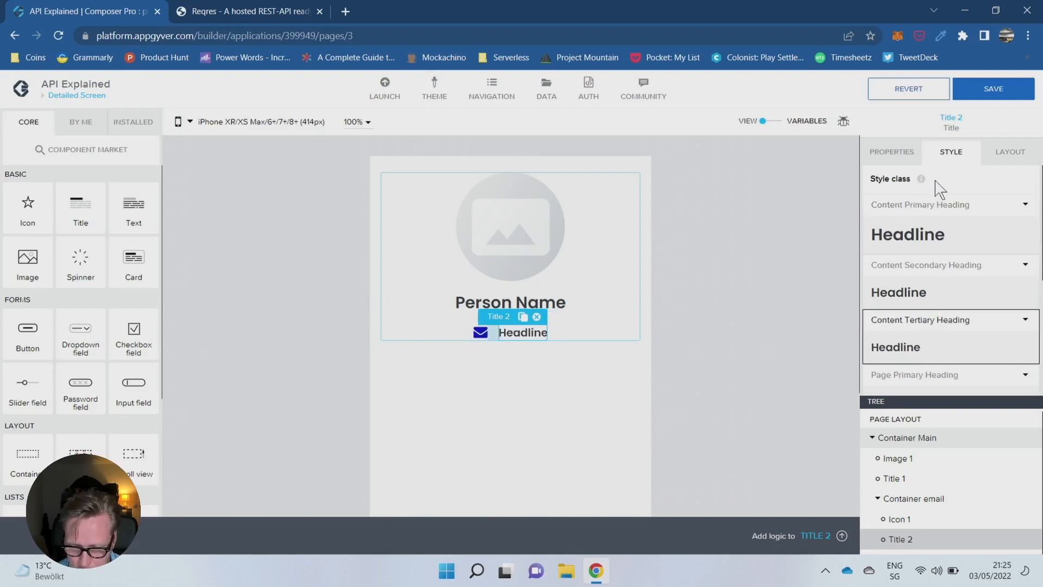
click(923, 306)
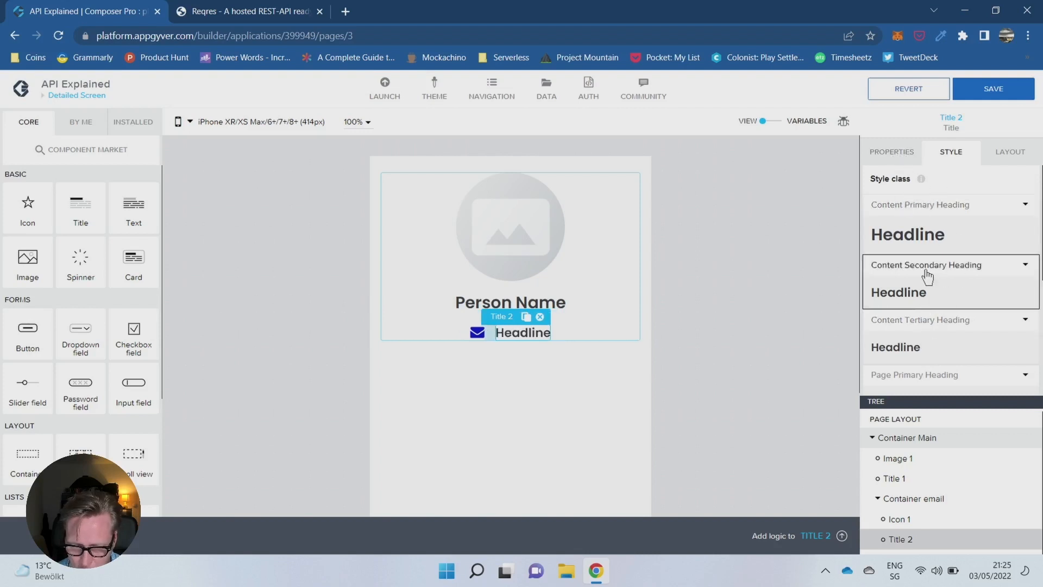
- Replace the content of the title beside the envelope with a placeholder email address
click(906, 154)
drag(934, 197, 906, 193)
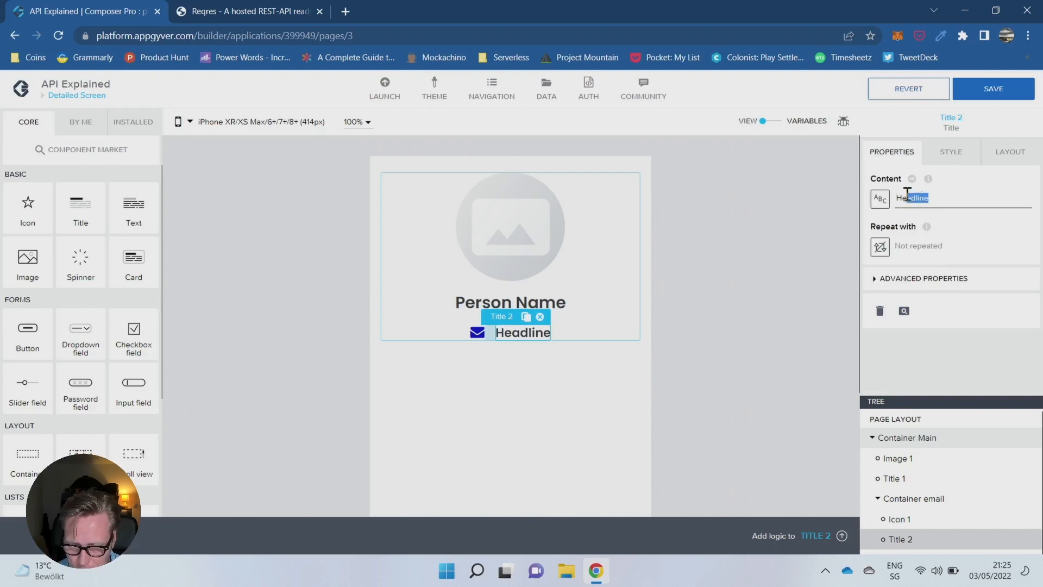
text(emai)
key(BackSpace)
key(BackSpace)
key(BackSpace)
key(BackSpace)
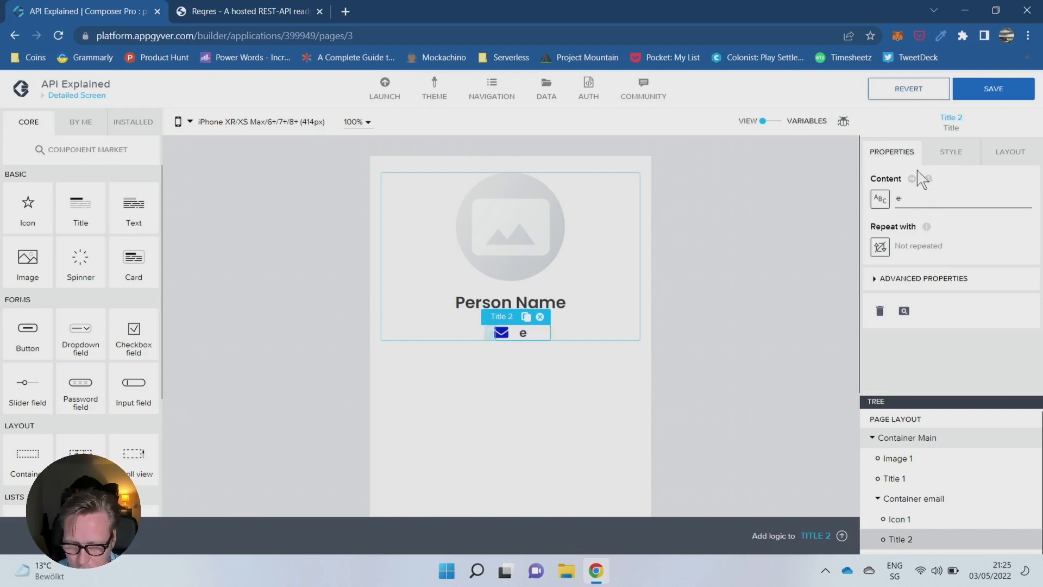
text(info@)
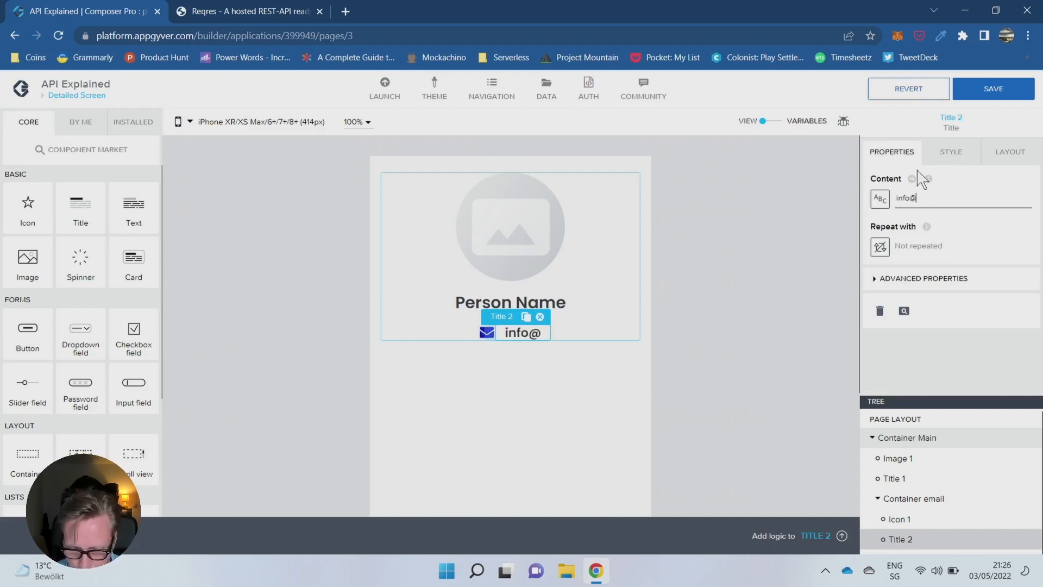
text(email.)
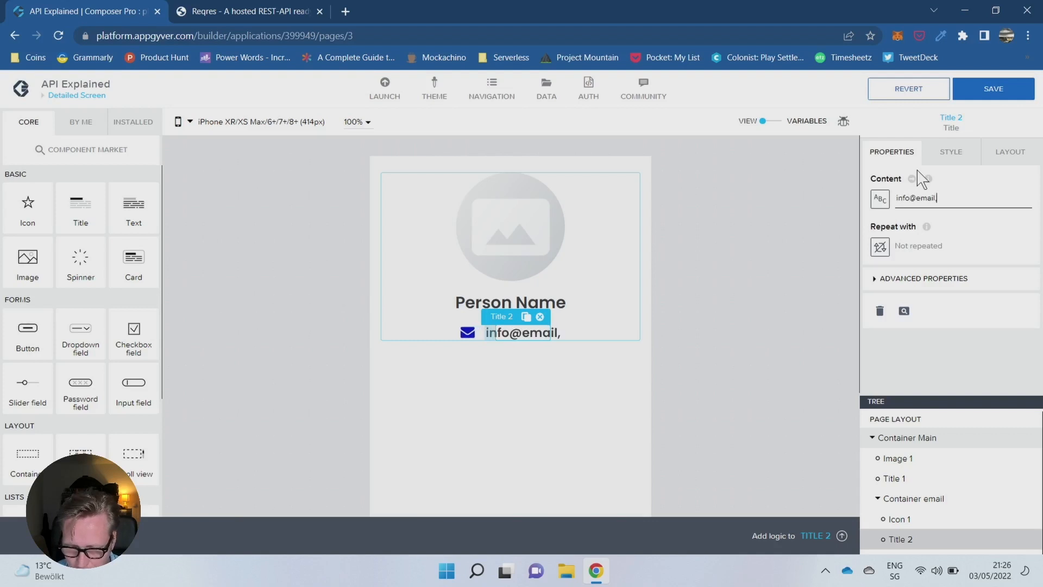
text(com)
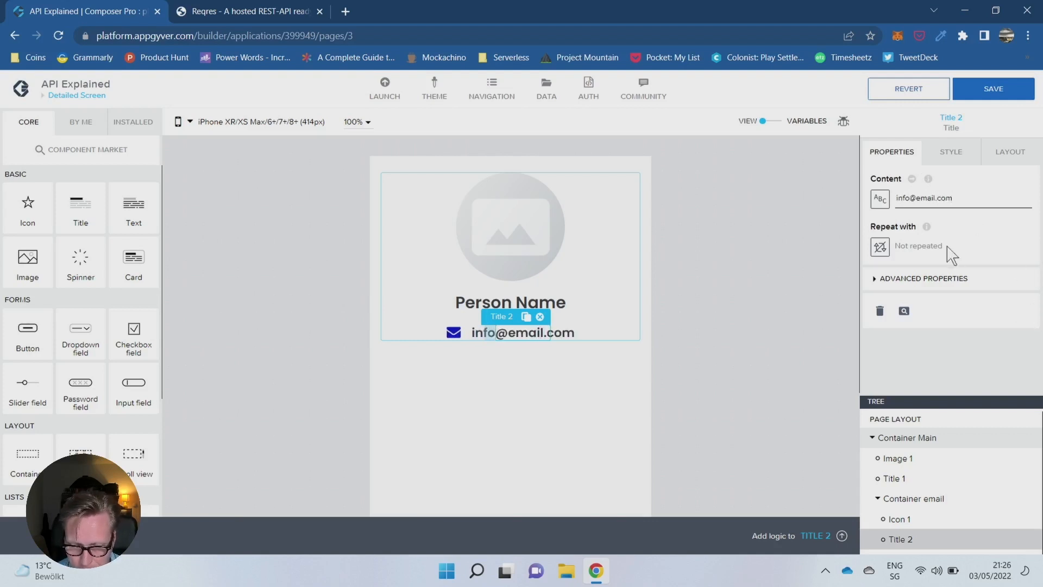
- Set the top gap of the Person Name title to XXXL (28px)
click(505, 298)
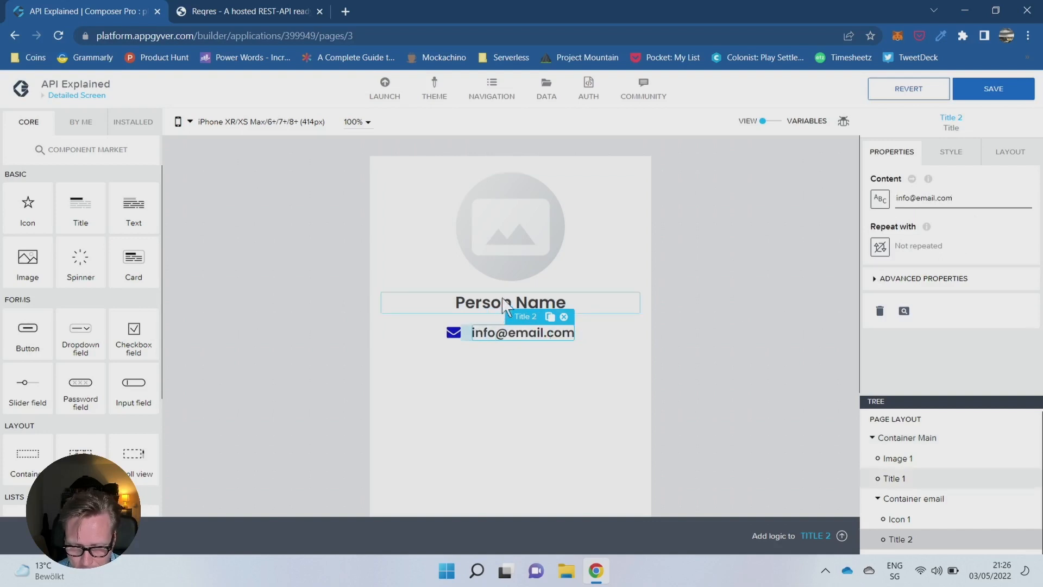
click(528, 226)
click(1009, 153)
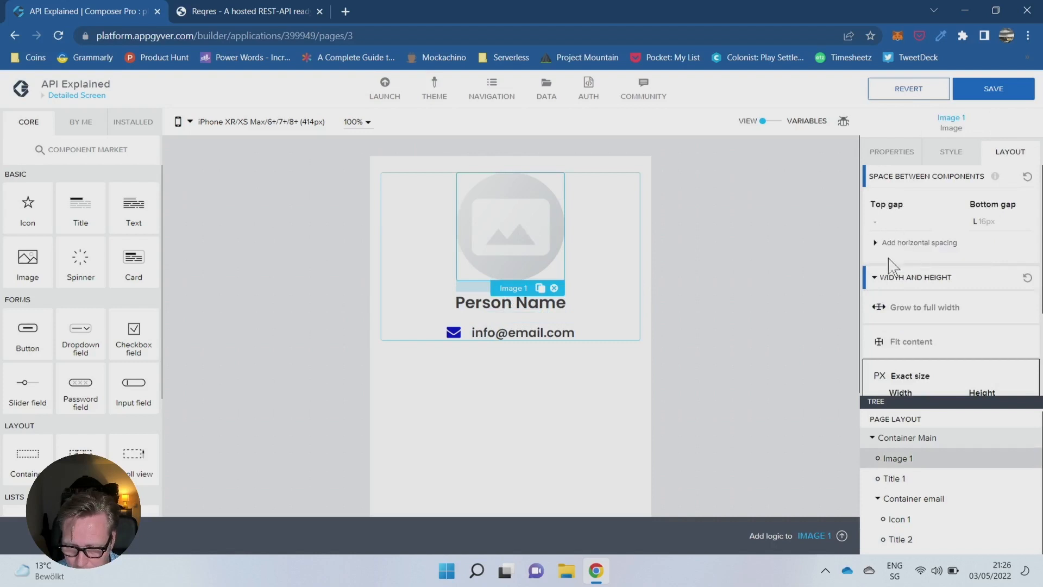
click(732, 245)
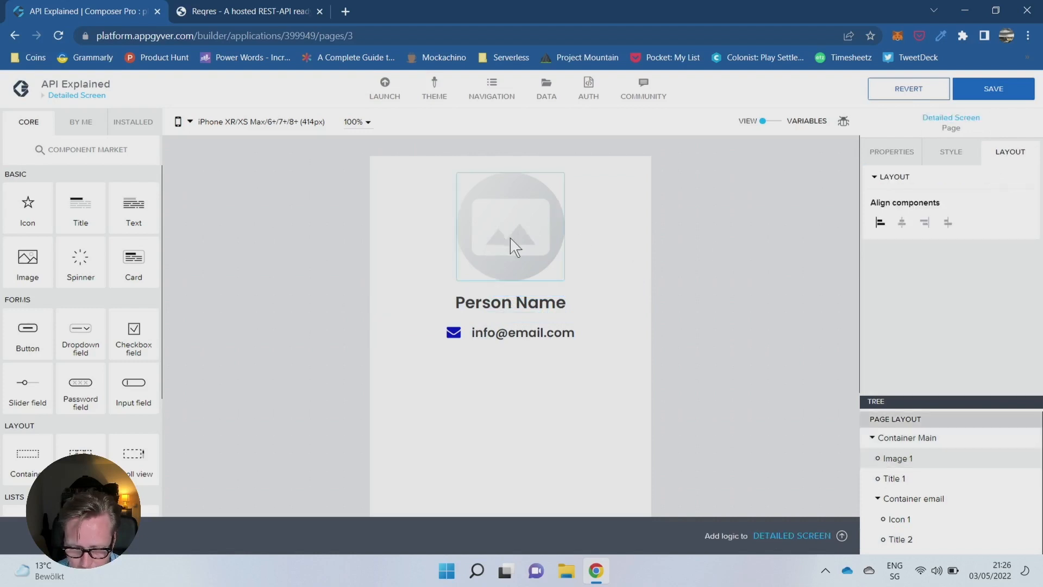
click(512, 303)
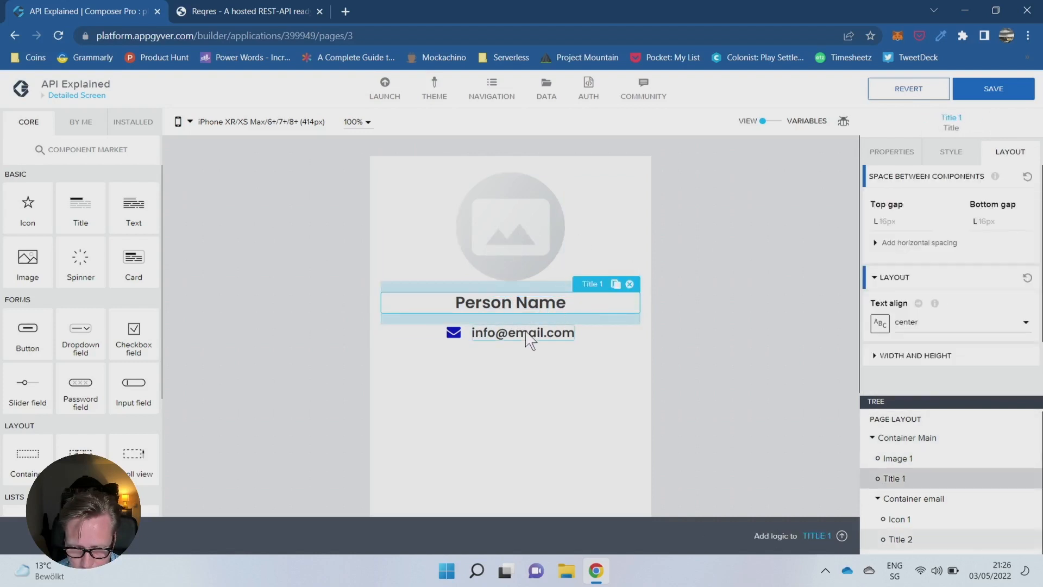
click(521, 302)
click(884, 221)
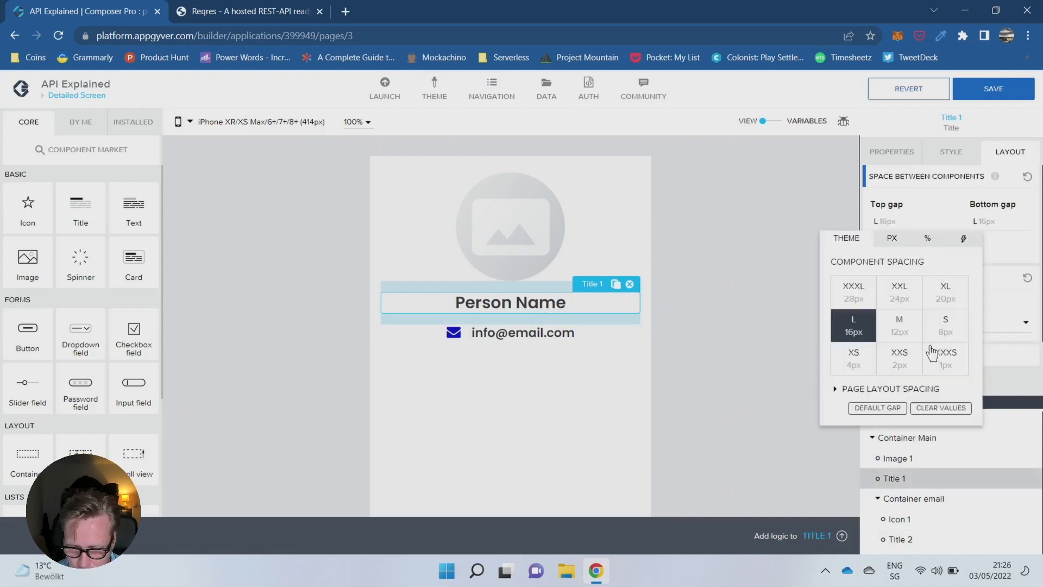
click(852, 293)
click(710, 356)
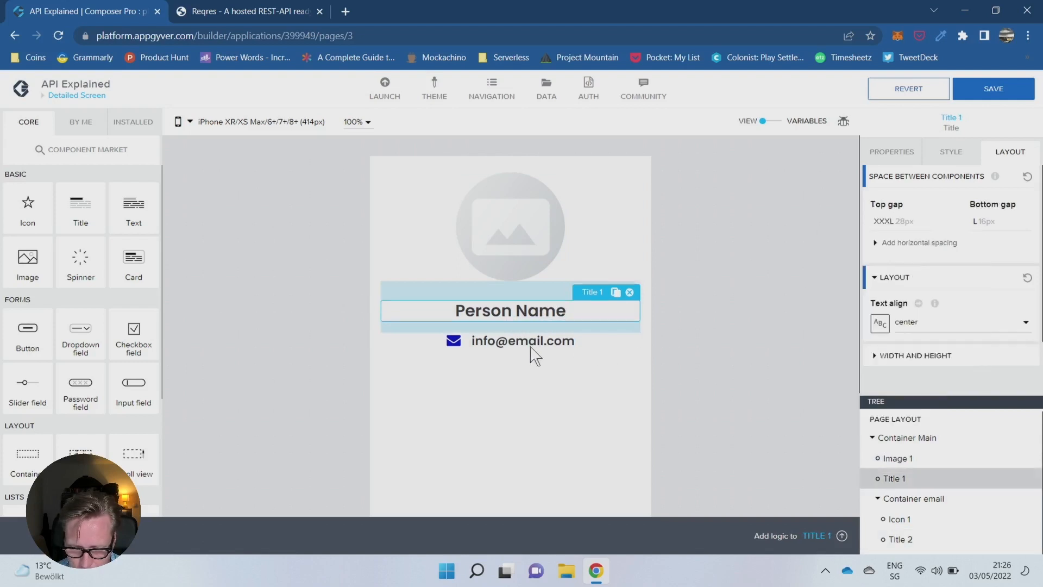
- Set the top gap of Container email to S (8px), trying XXXL and XL first
click(532, 351)
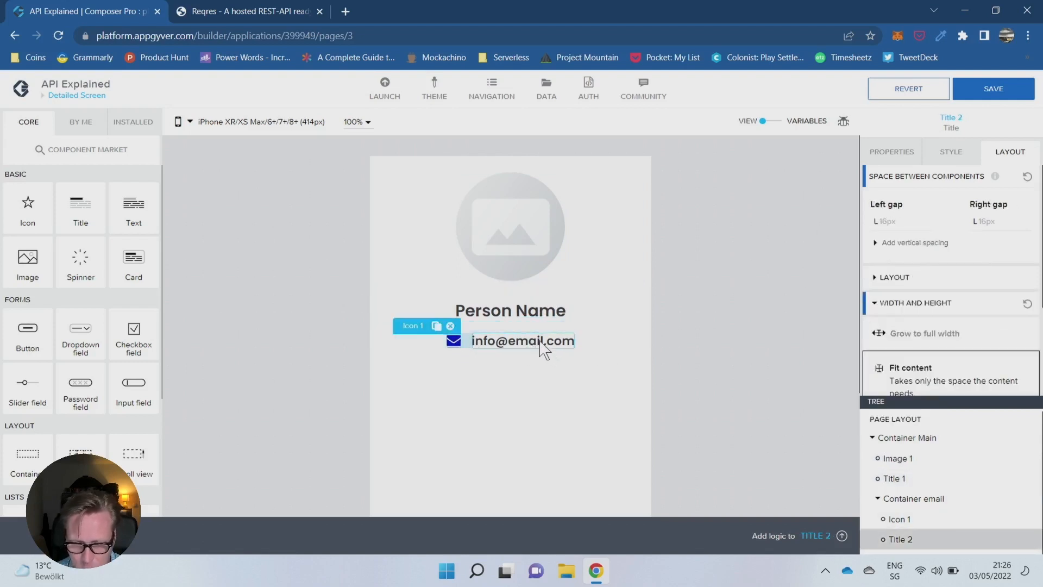
click(593, 347)
click(906, 278)
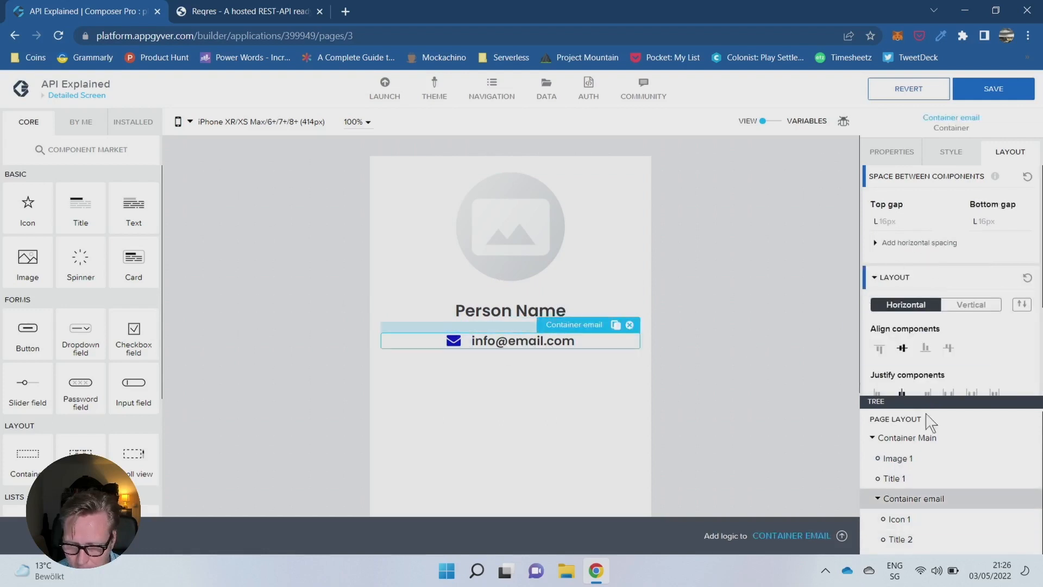
click(920, 223)
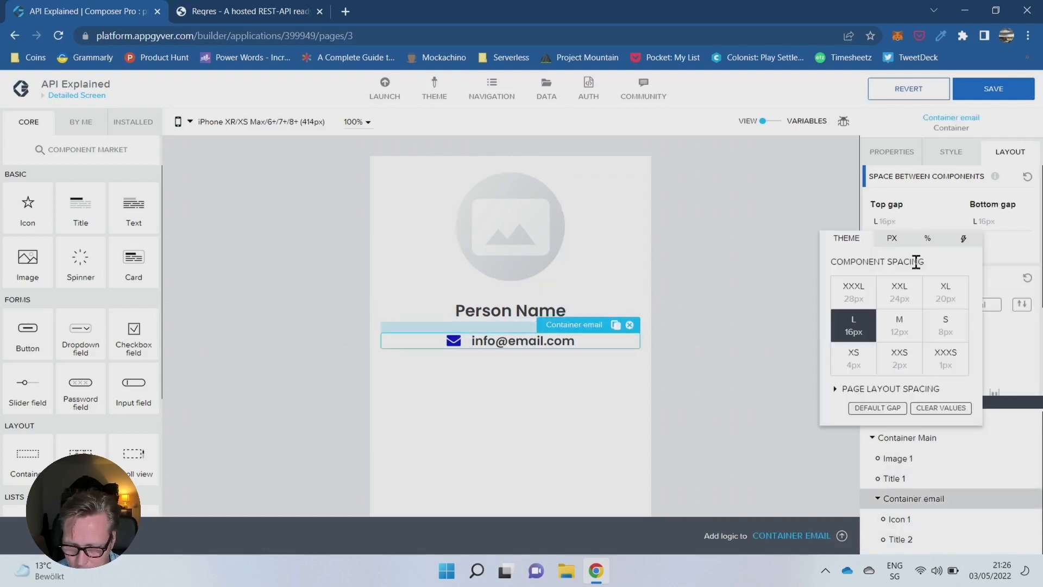
click(856, 296)
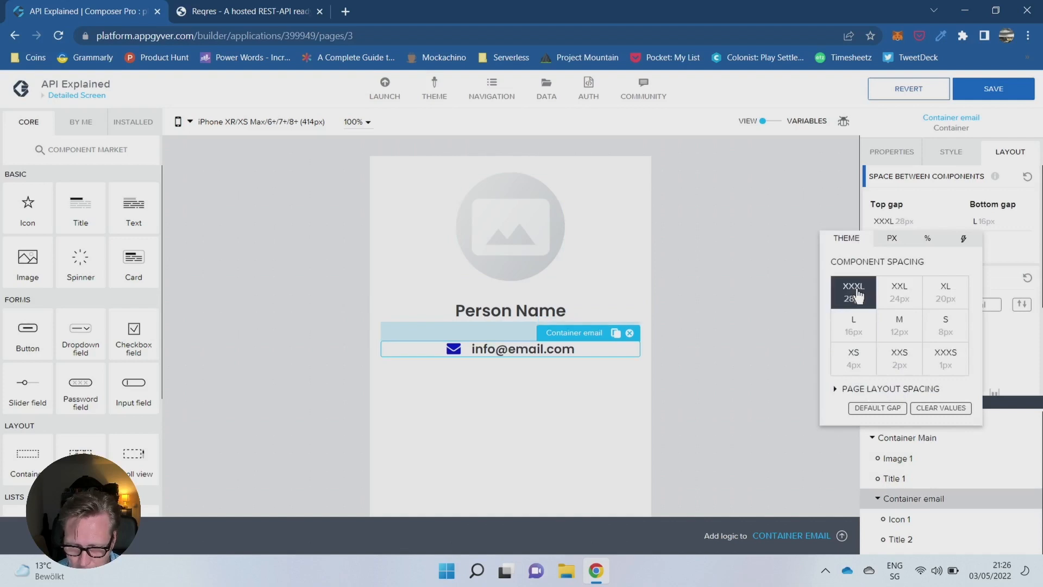
click(943, 301)
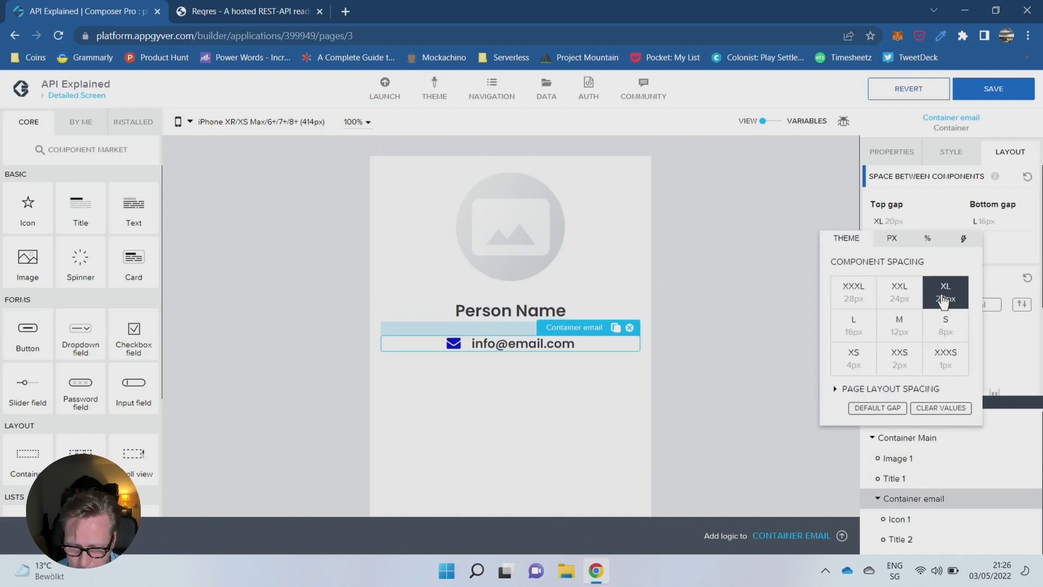
click(950, 332)
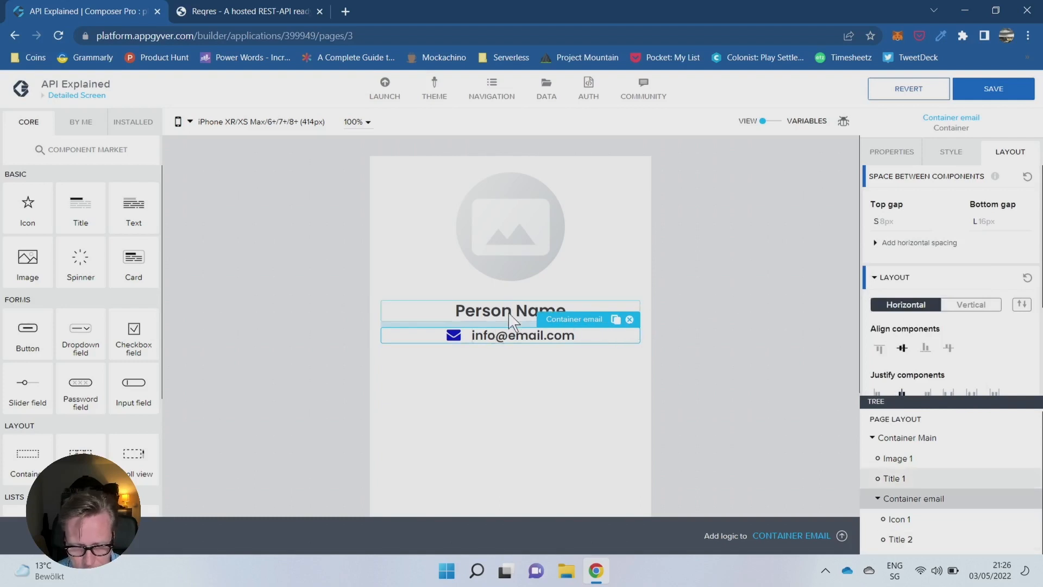
- Apply the Page Secondary Heading style to the Person Name title
click(530, 315)
click(951, 151)
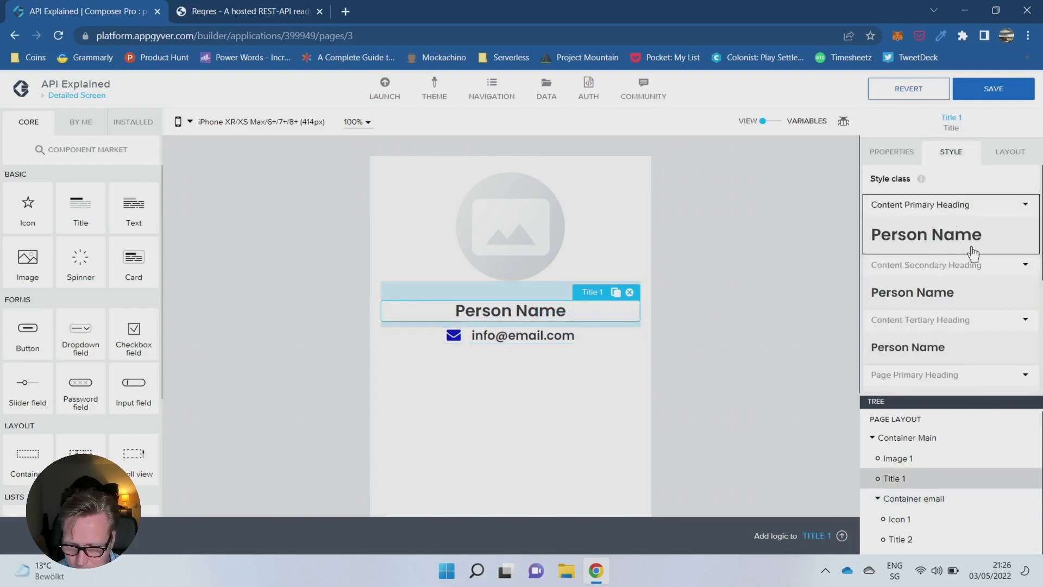
scroll(965, 291, down, 5)
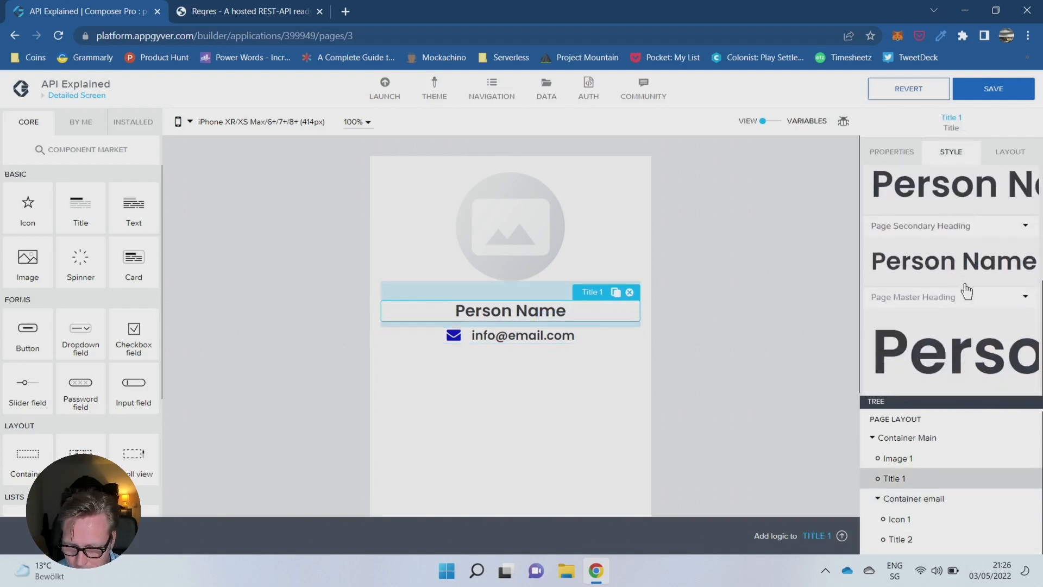
click(955, 266)
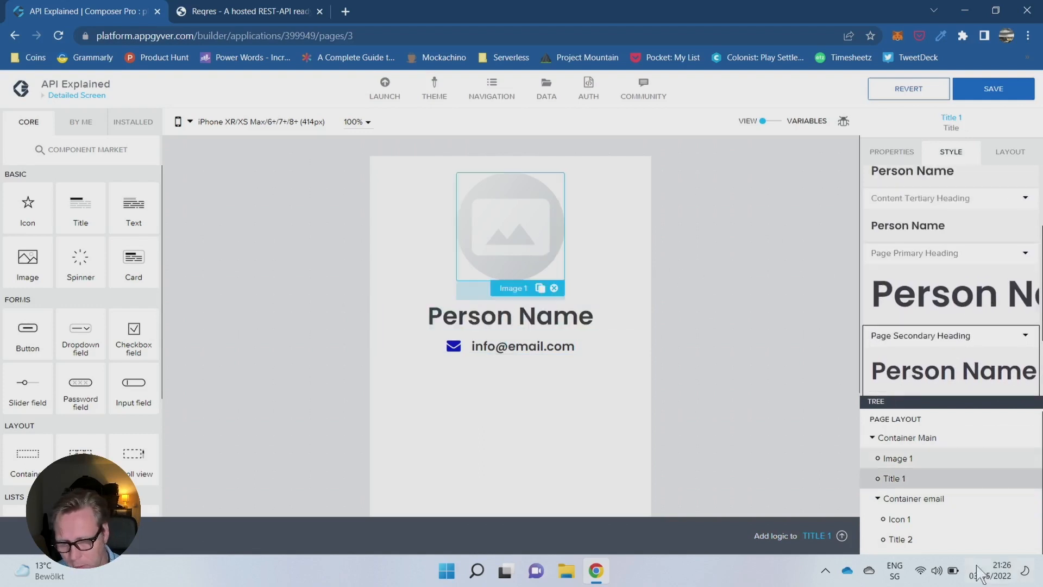
- Set the exact size of the circular image to 180px wide and 180px high
click(924, 457)
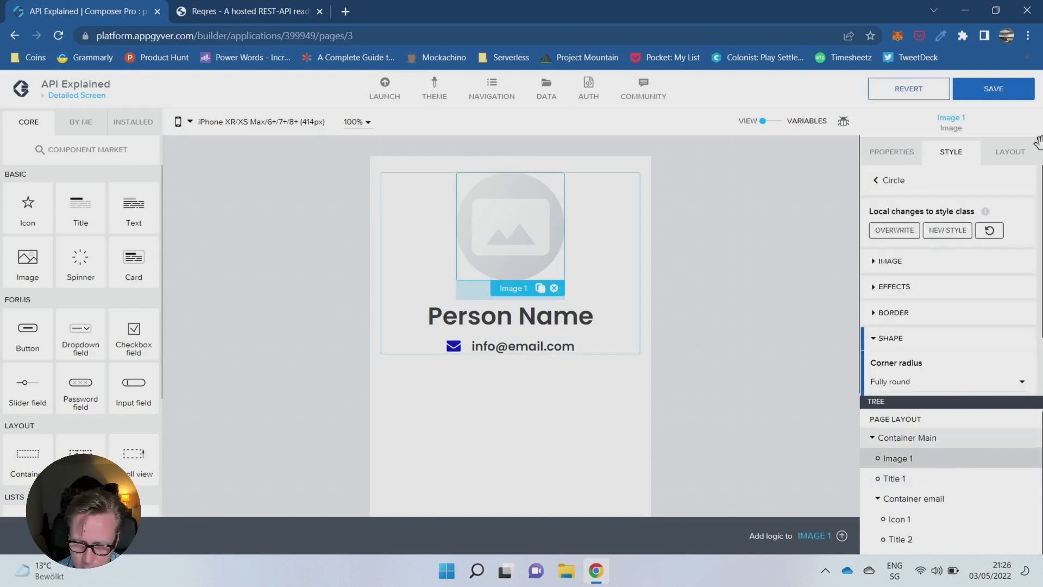
click(1011, 152)
scroll(925, 321, down, 3)
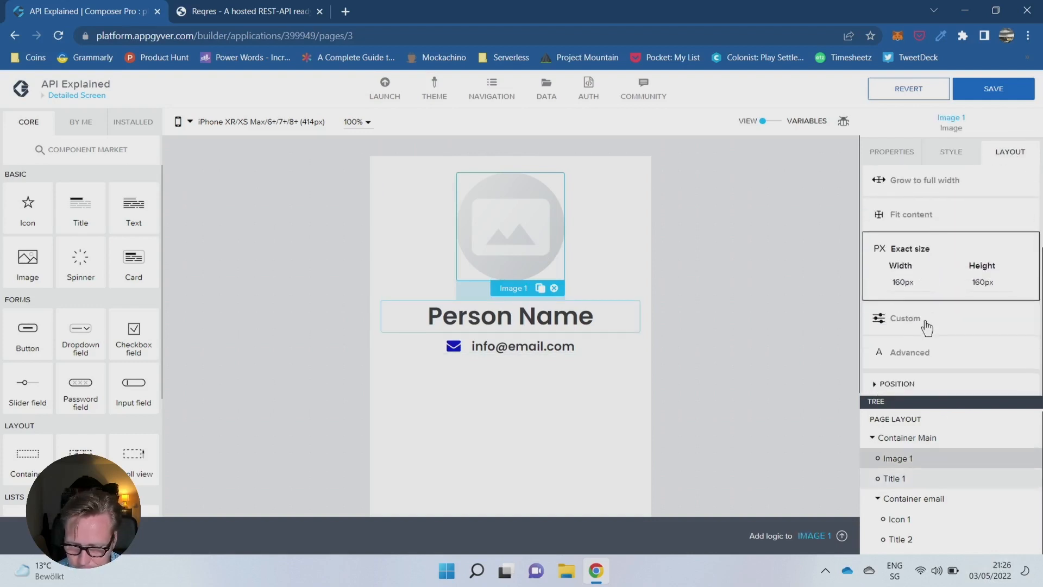
click(901, 282)
click(863, 344)
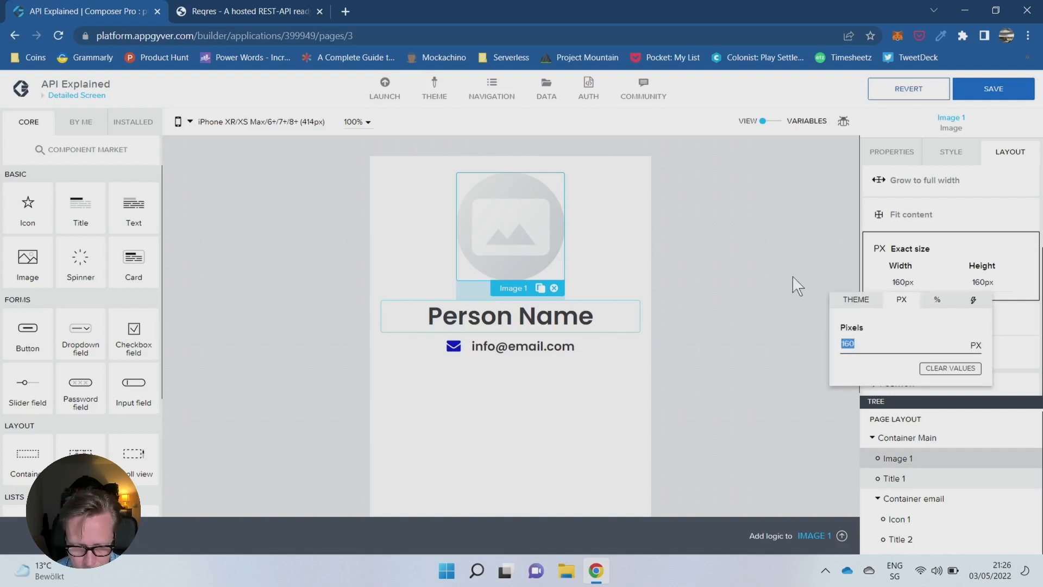
text(180)
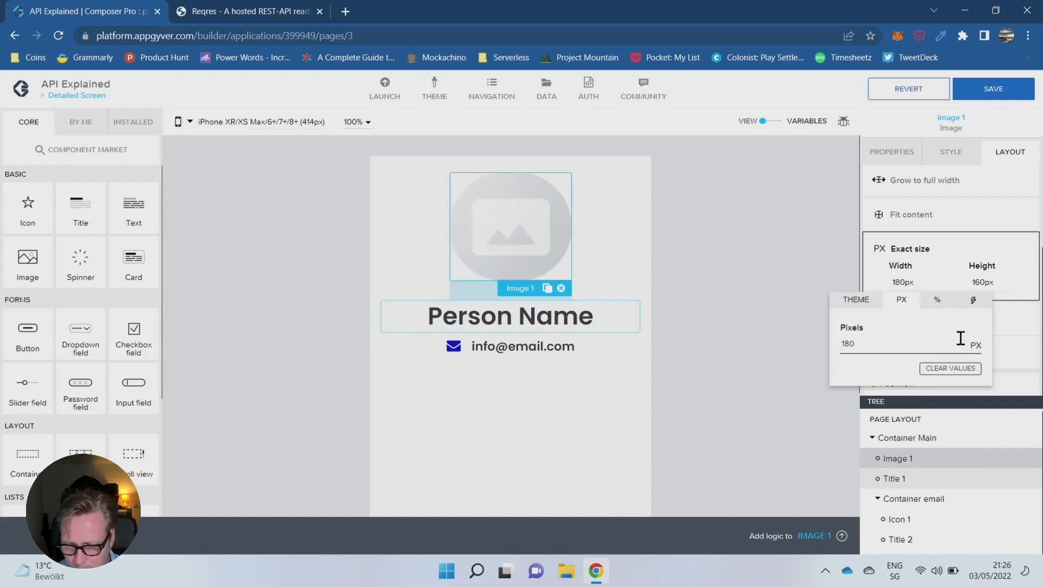
click(983, 282)
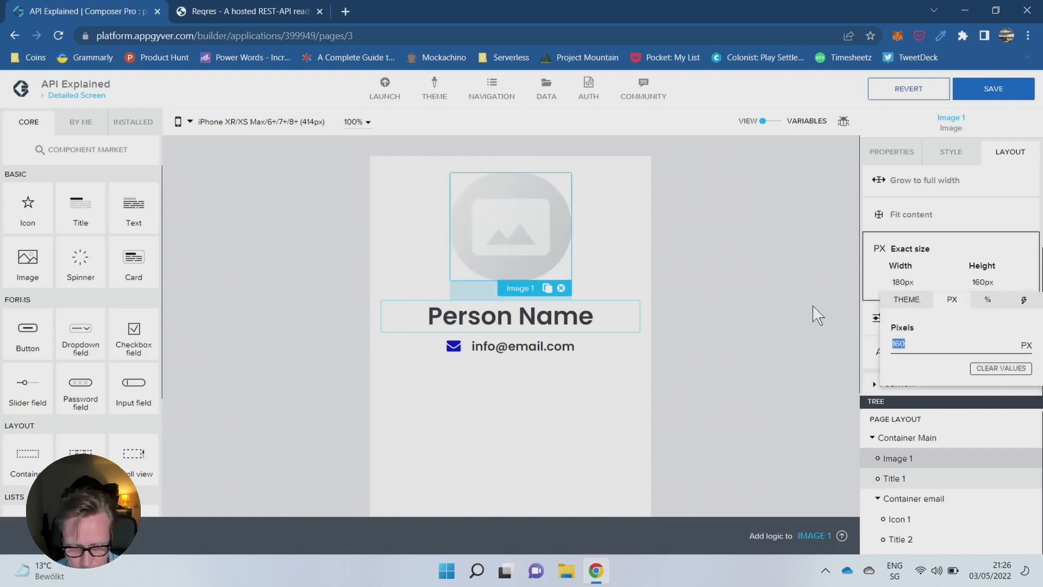
text(180)
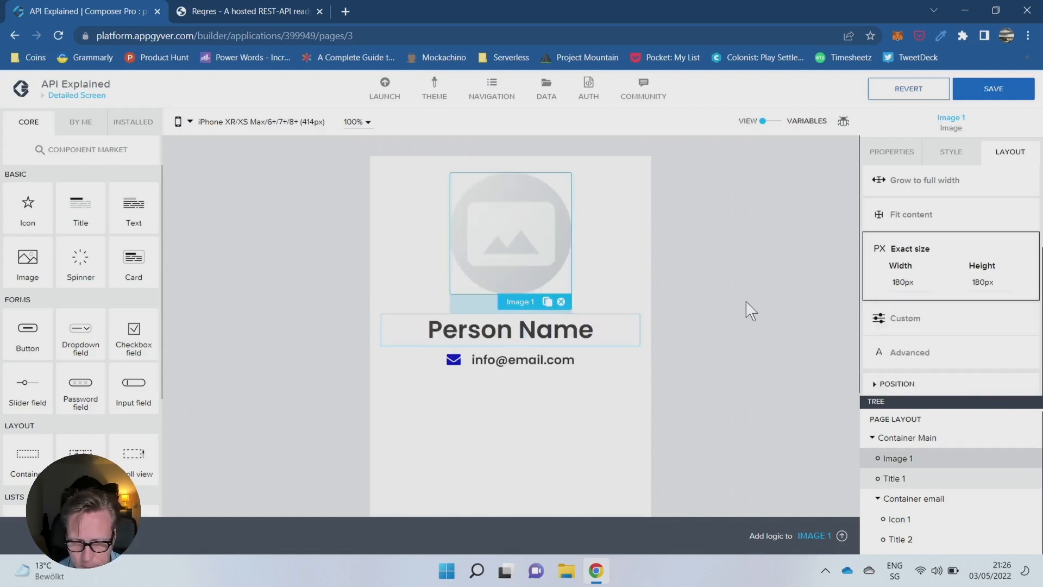
click(748, 310)
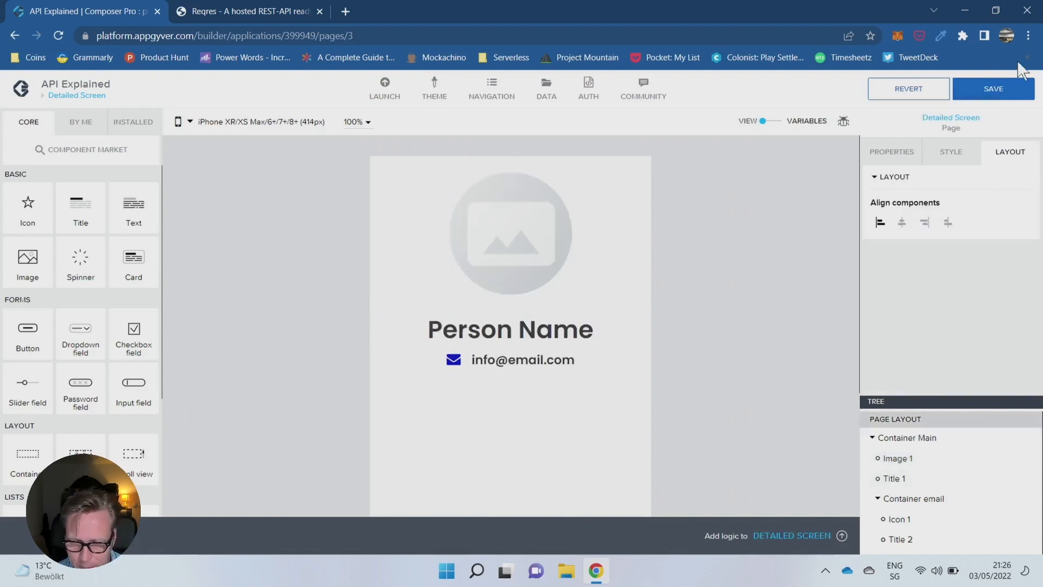
- Save the application and reopen the Detailed Screen from the pages overview
click(1004, 91)
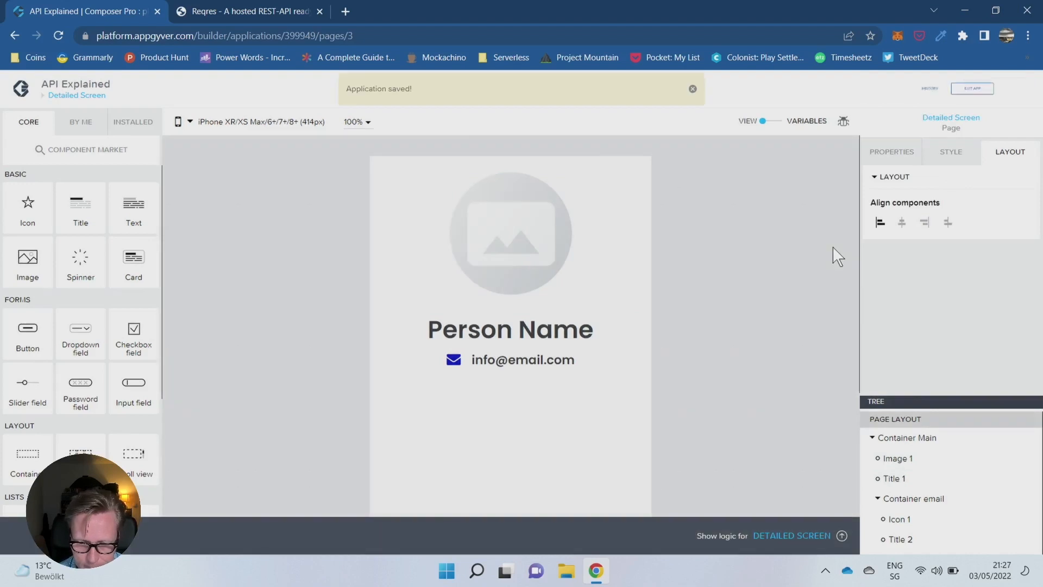
click(693, 88)
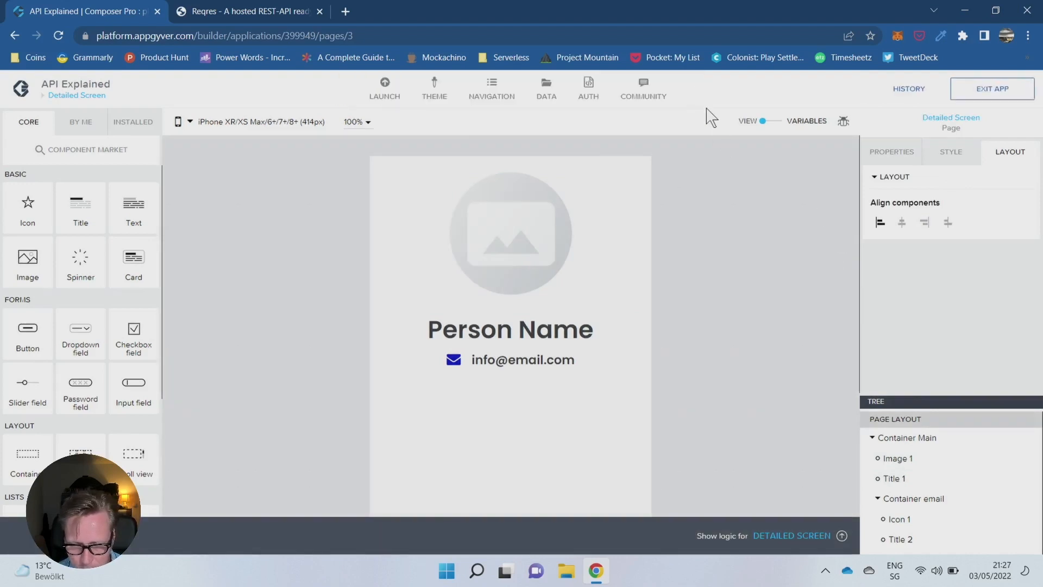
click(76, 95)
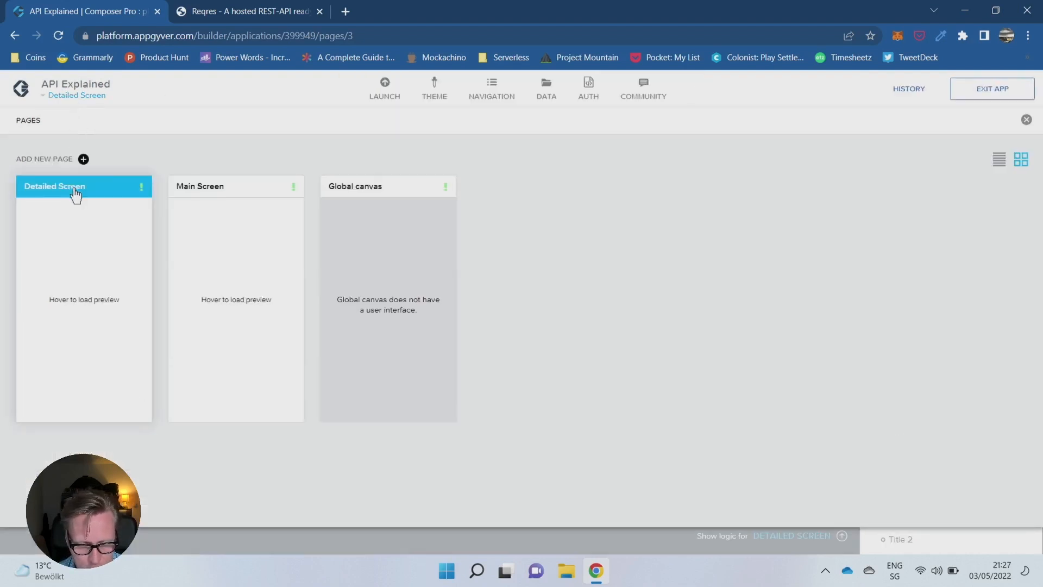
click(85, 194)
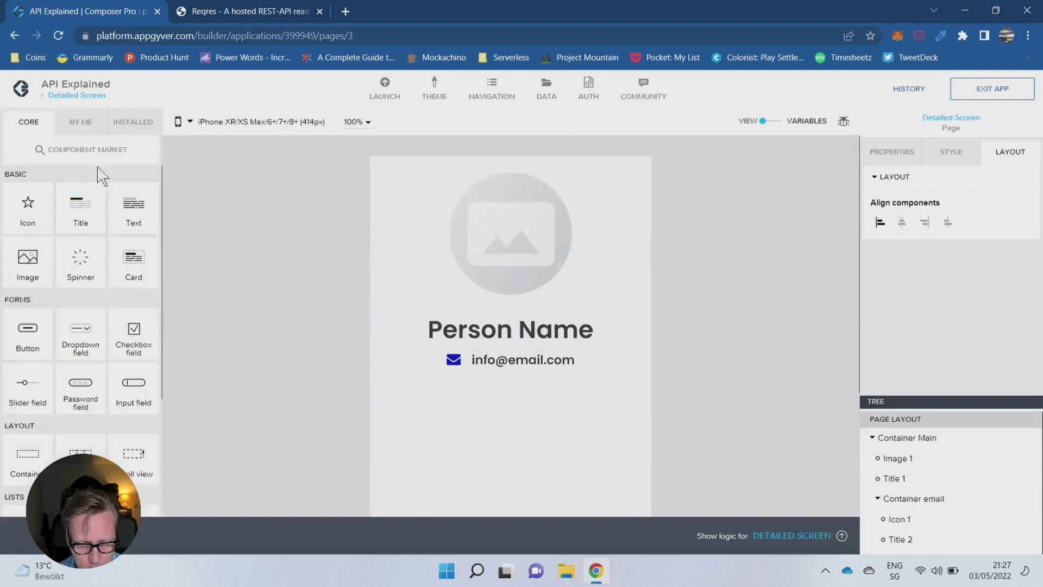
- On the Main Screen, add an Open page flow function to the list item's logic and connect it to the Component tap event
click(77, 96)
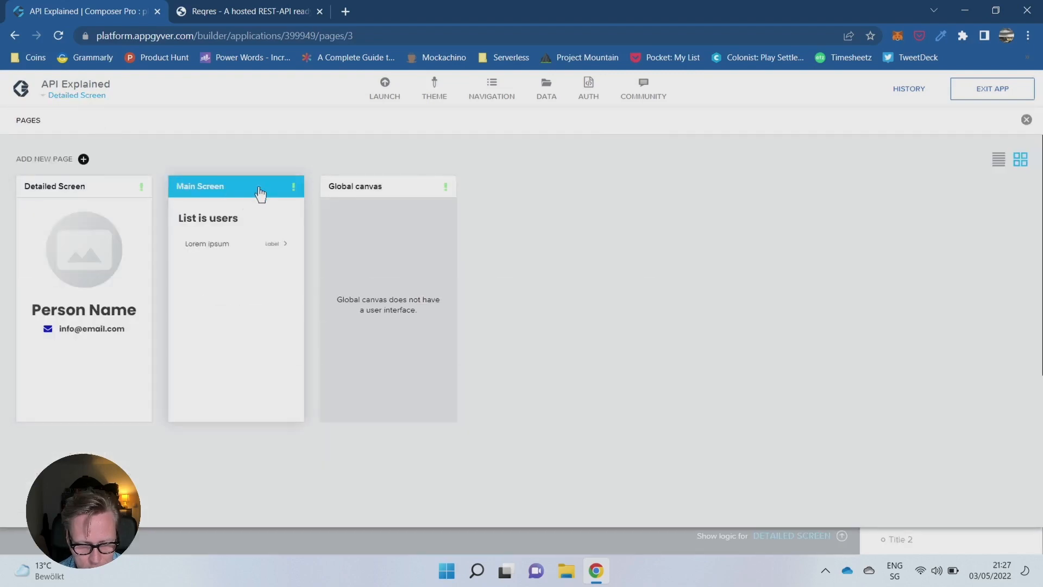
click(252, 190)
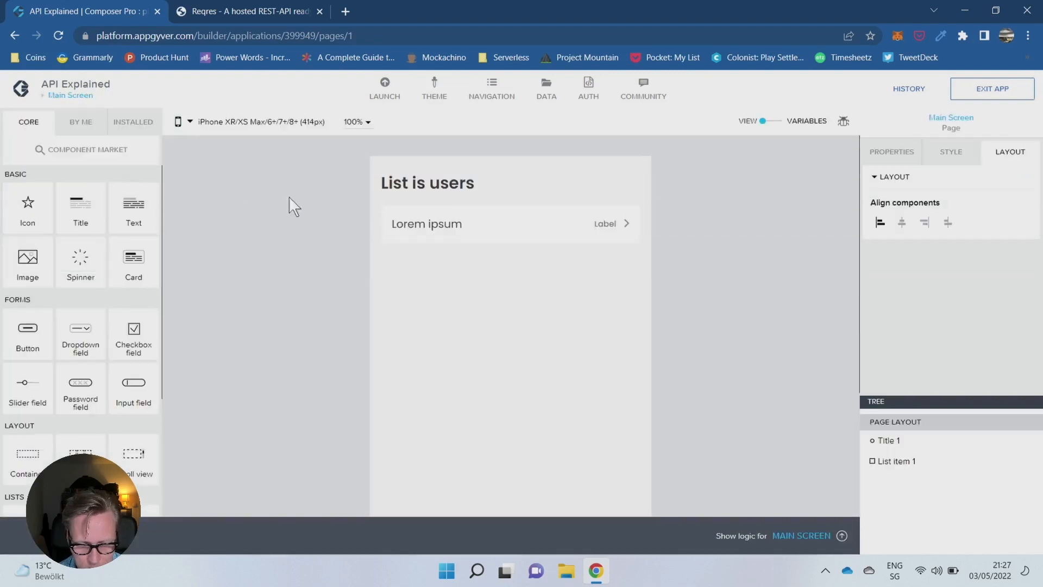
click(601, 230)
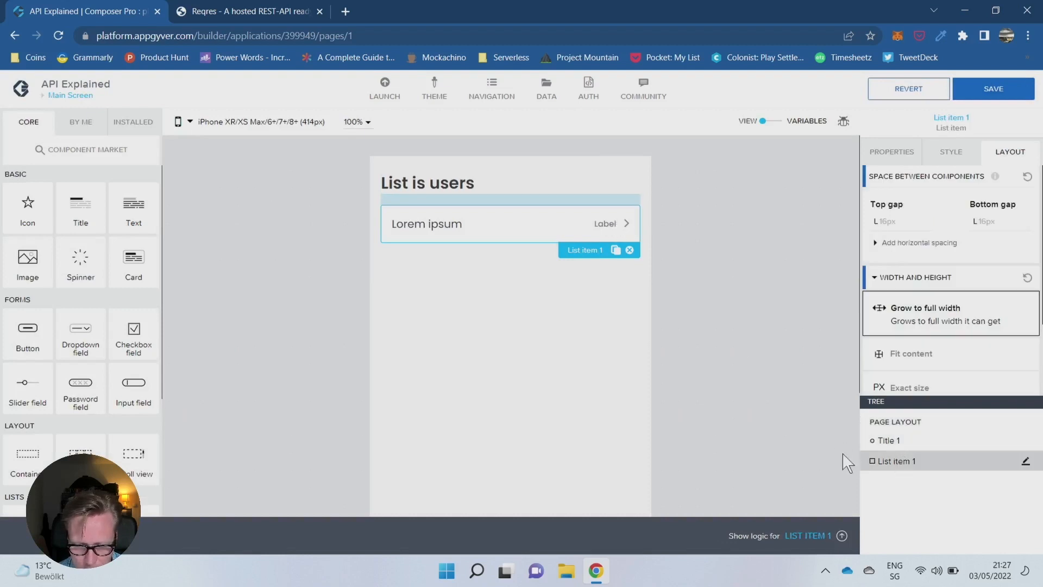
click(840, 537)
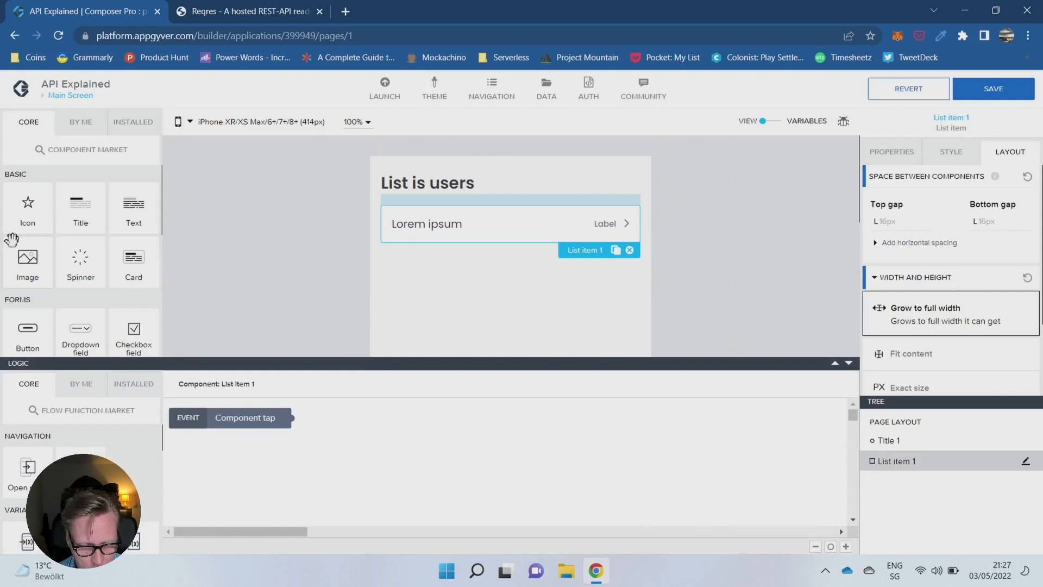
scroll(17, 239, down, 1)
scroll(68, 251, up, 1)
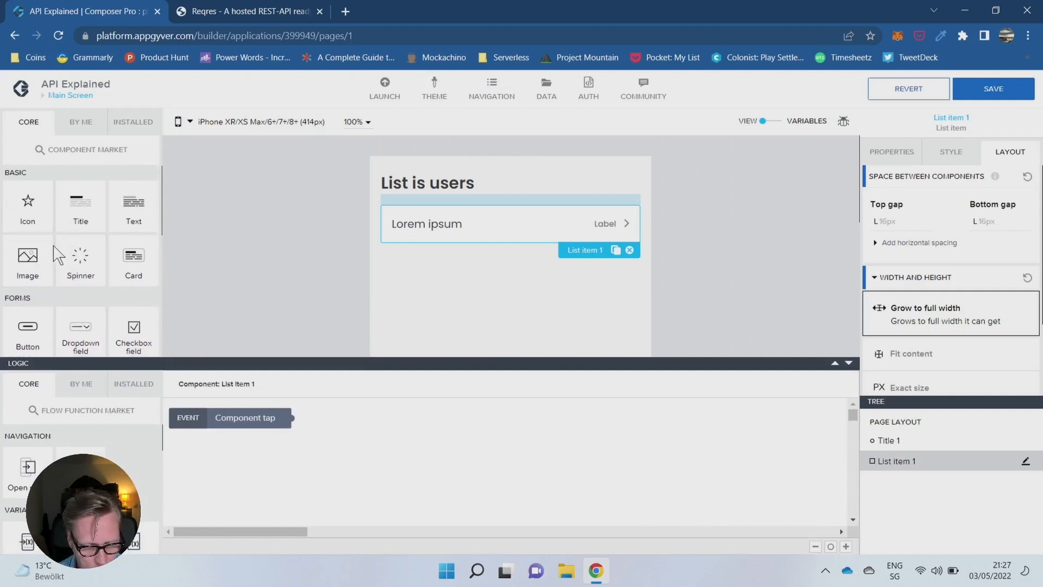
scroll(60, 269, down, 2)
drag(22, 468, 410, 436)
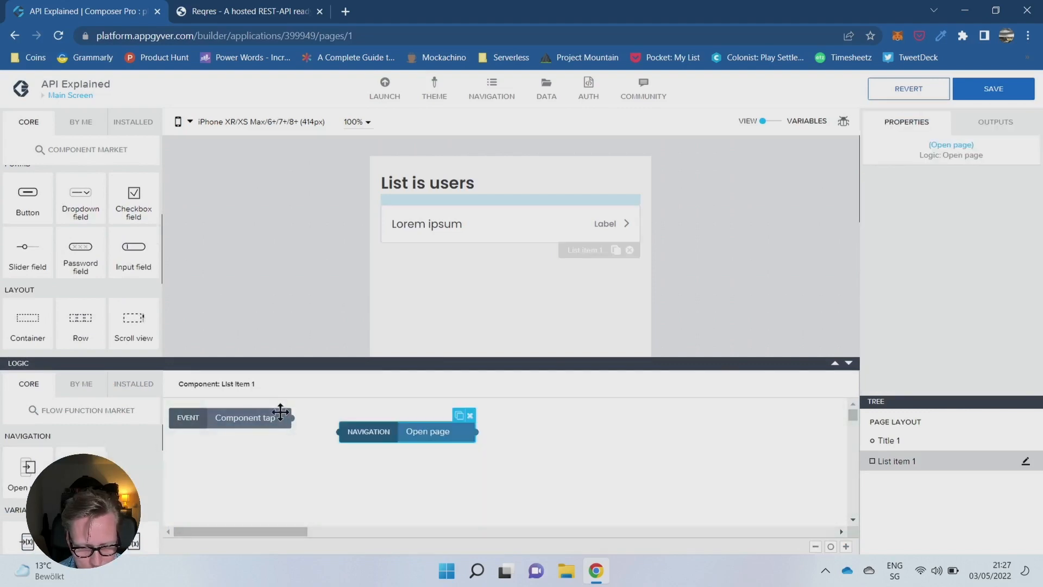
drag(292, 417, 340, 431)
- Bind the Open page function's target page to Detailed Screen and save the application
click(426, 432)
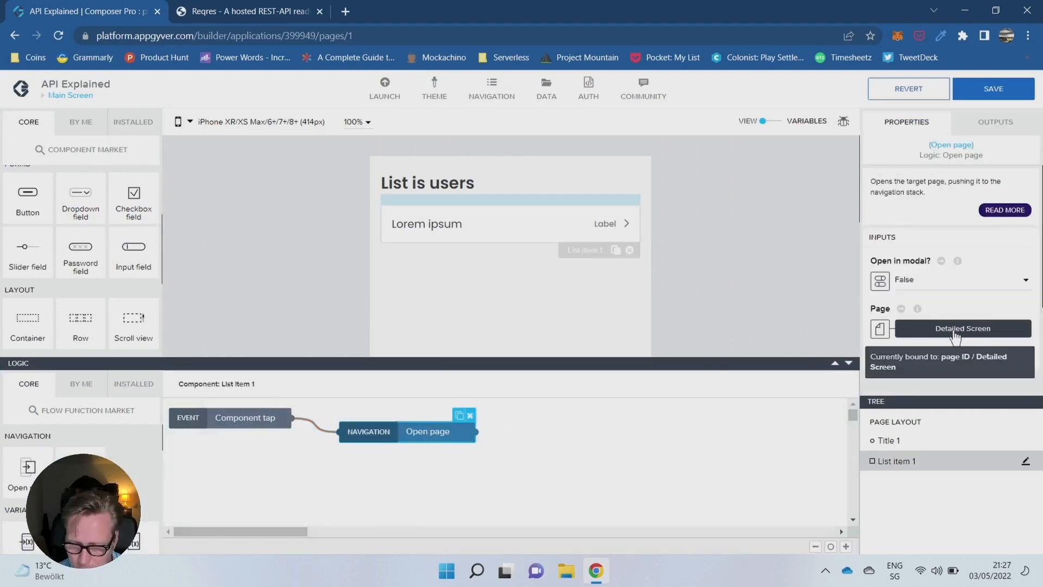
click(969, 336)
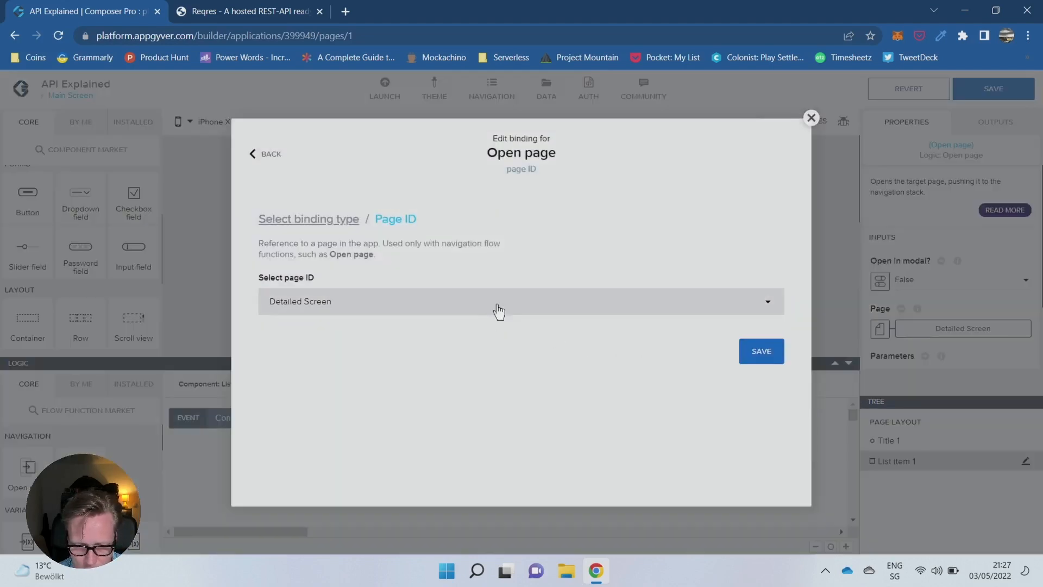
click(761, 358)
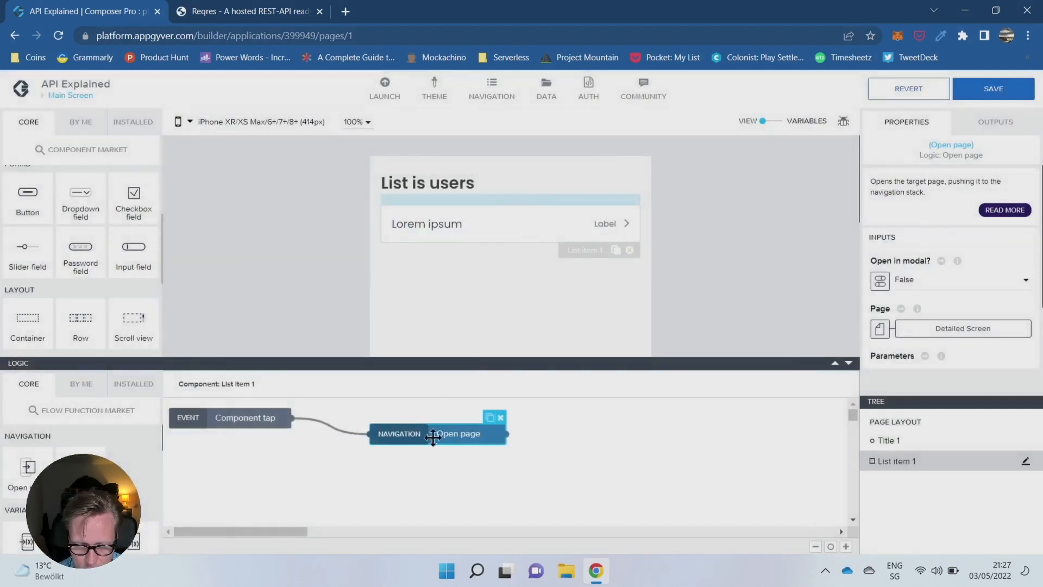
click(994, 89)
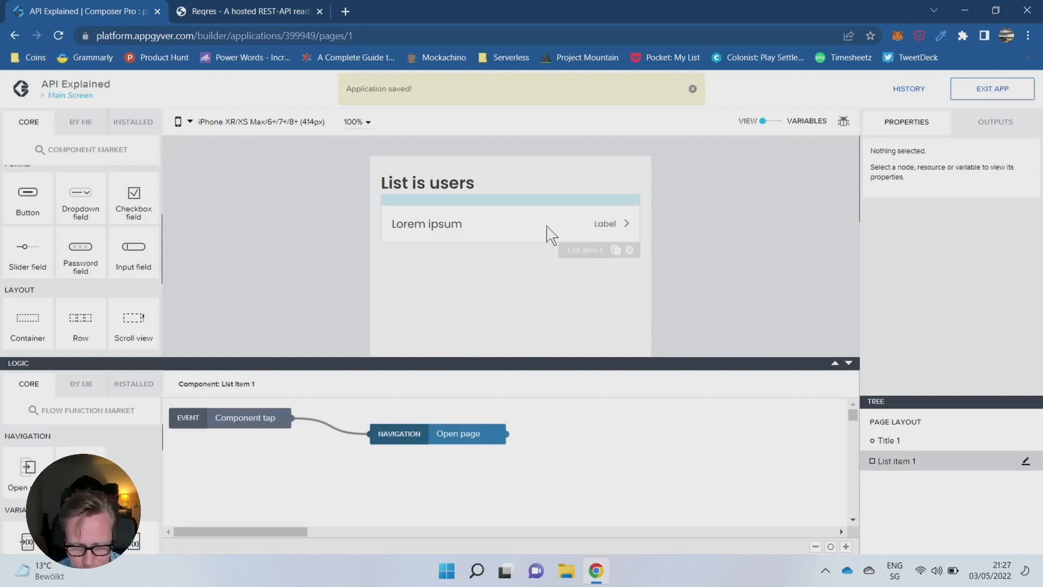
- Move the Open page node farther away from the list item's Component tap event and save again
click(526, 227)
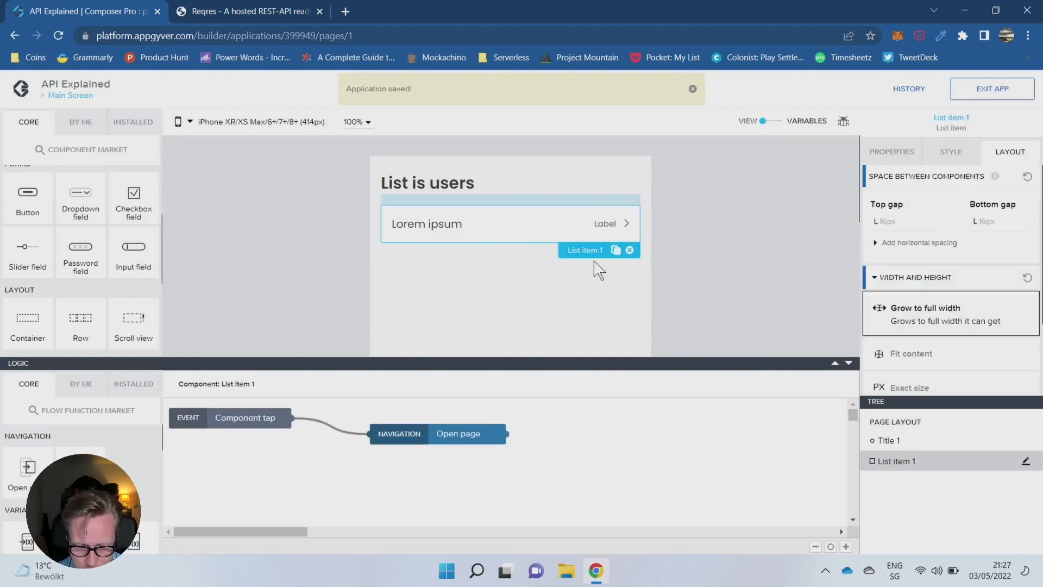
drag(440, 433, 473, 443)
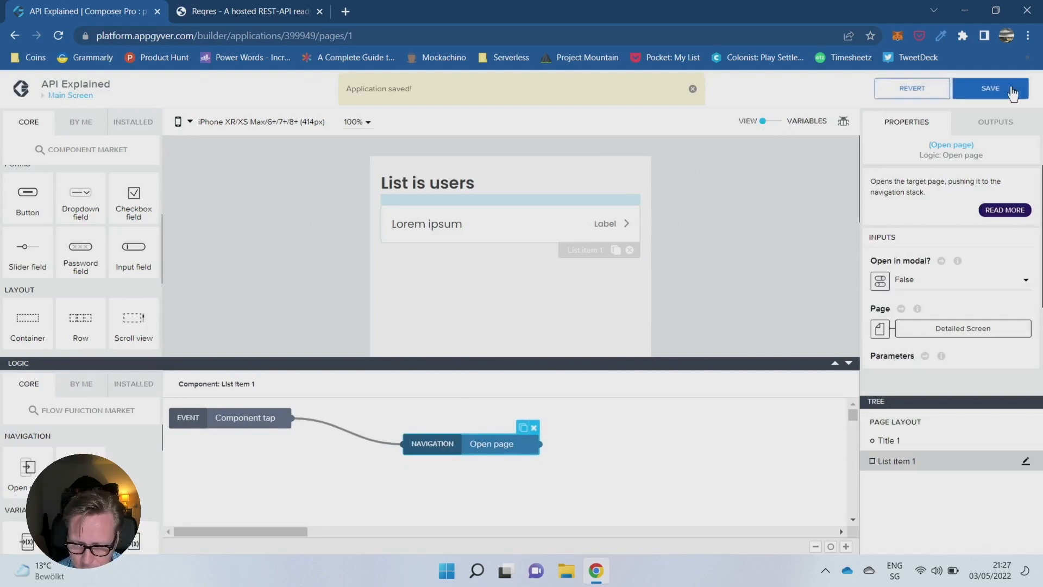
click(990, 90)
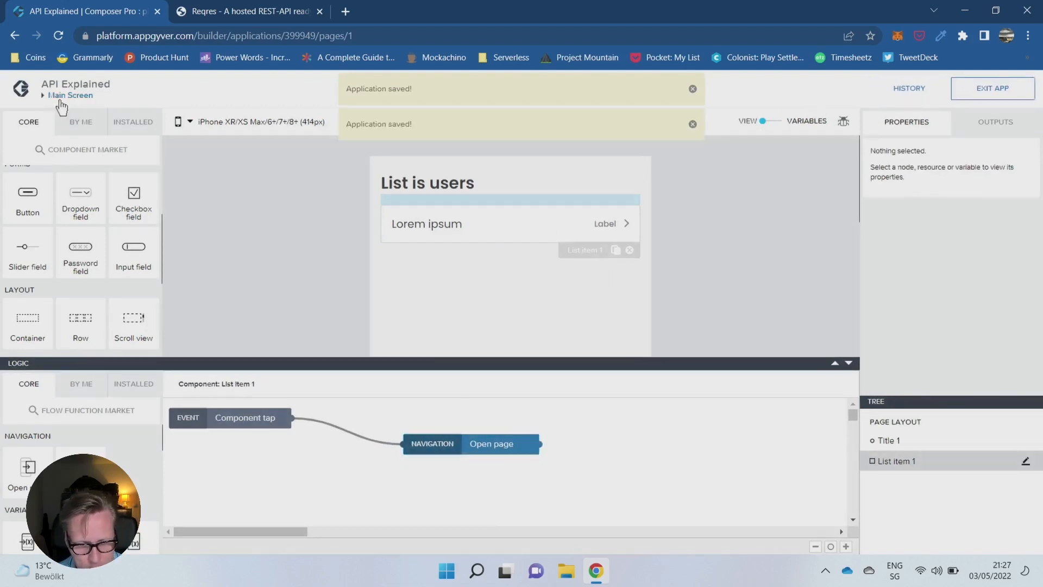
- On the Detailed Screen, add a page parameter named id
click(69, 96)
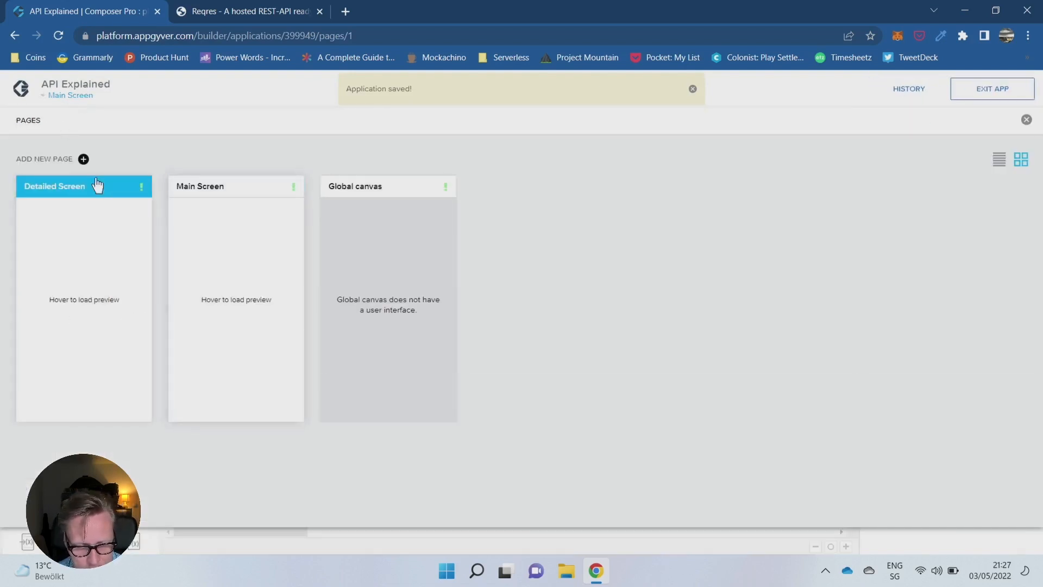
click(84, 186)
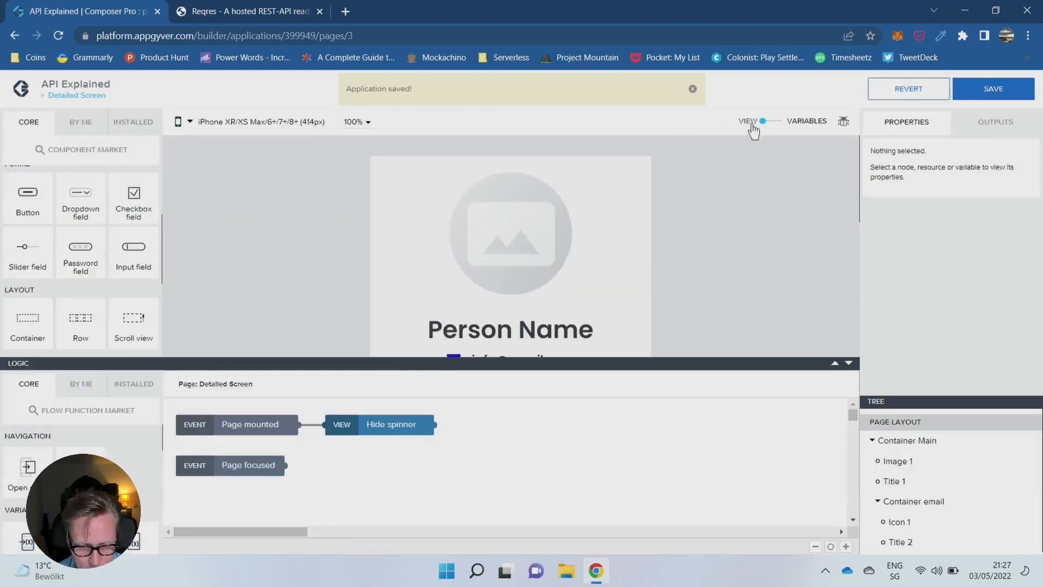
click(770, 124)
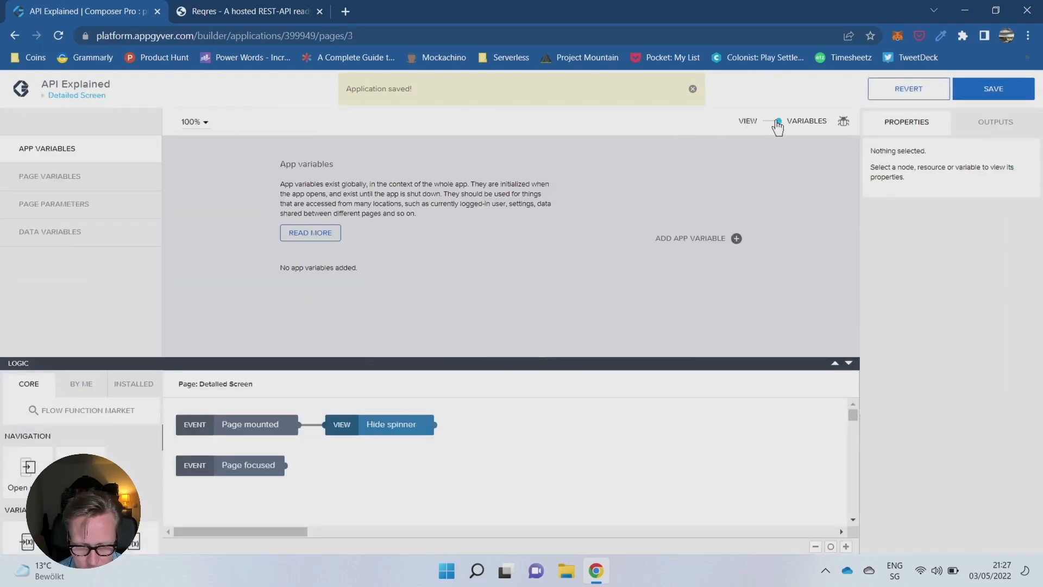
click(73, 206)
click(736, 228)
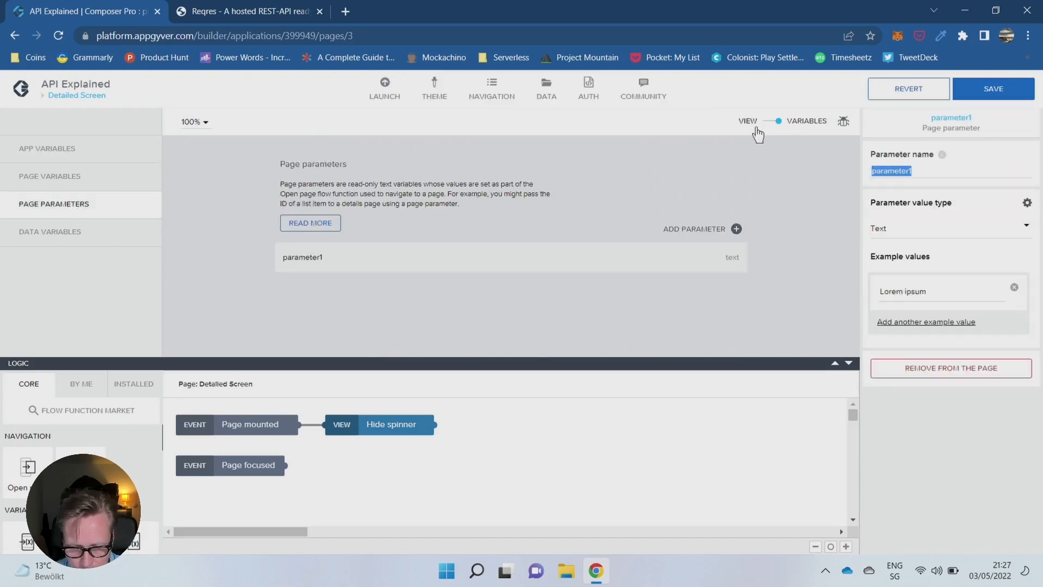
text(id)
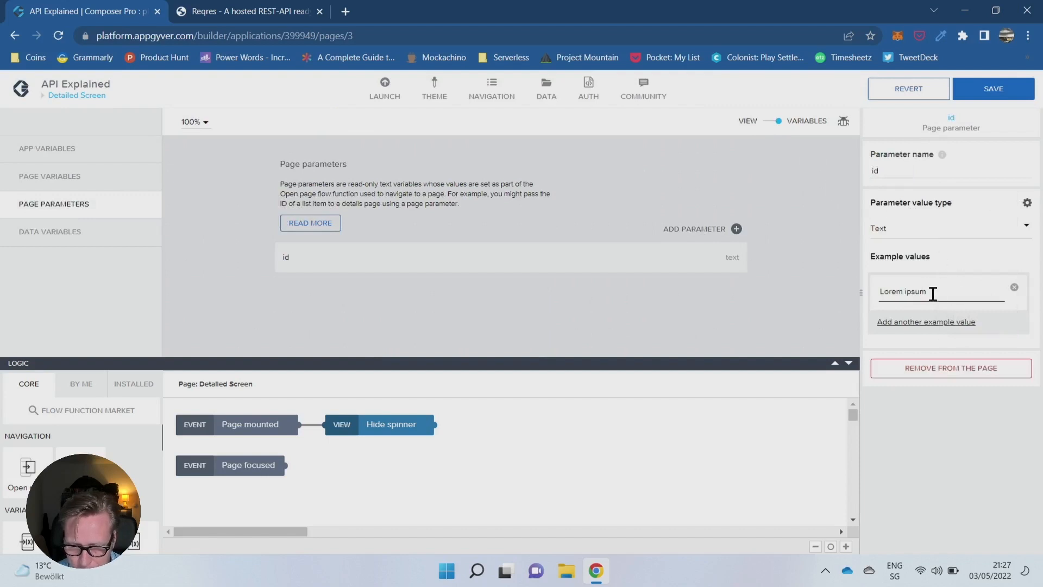
- Set the id parameter's example value to 221, keep its value type as Text, and save the application
drag(932, 293, 807, 236)
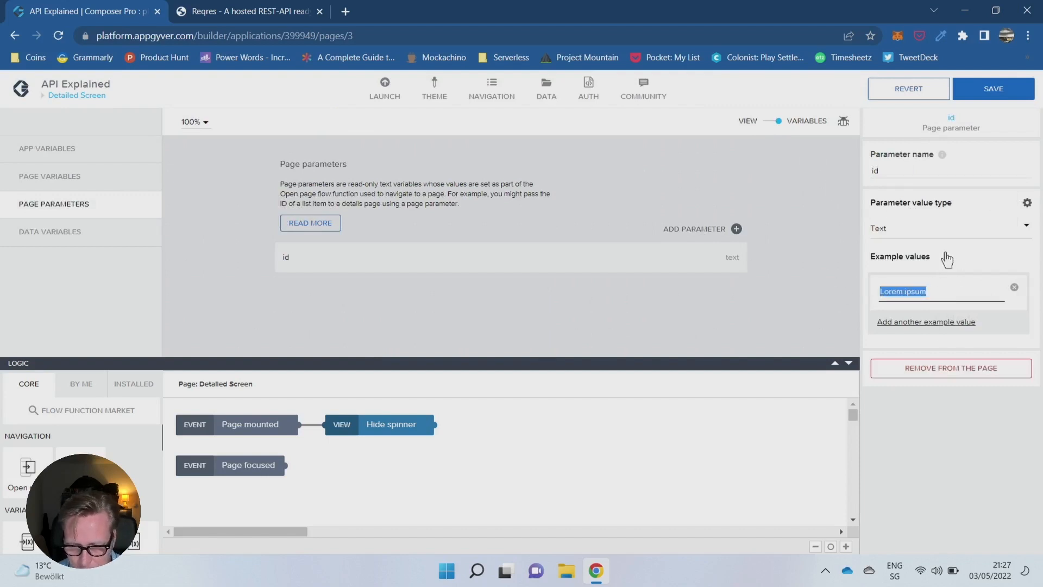
text(221)
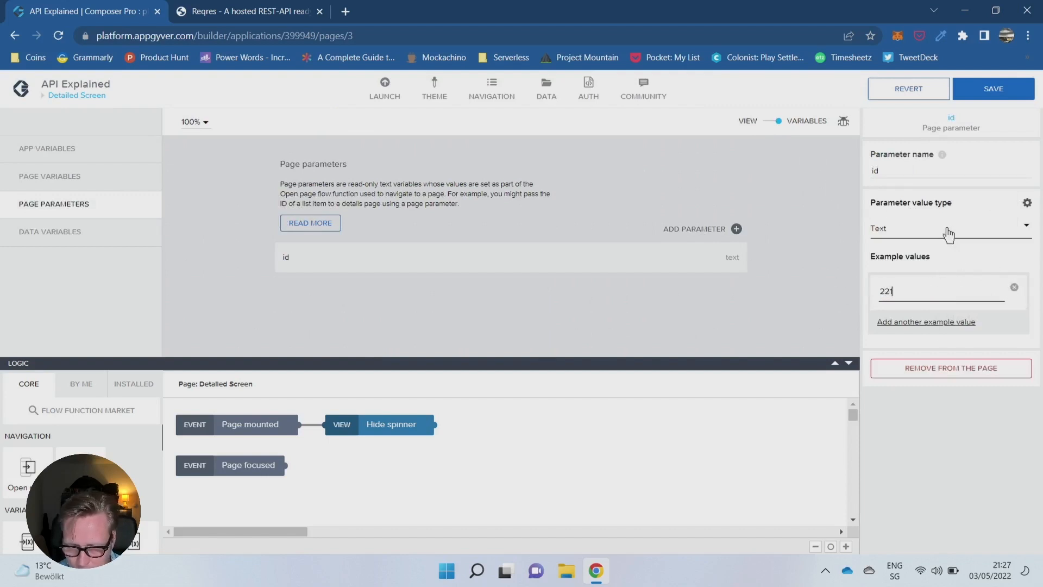
click(914, 239)
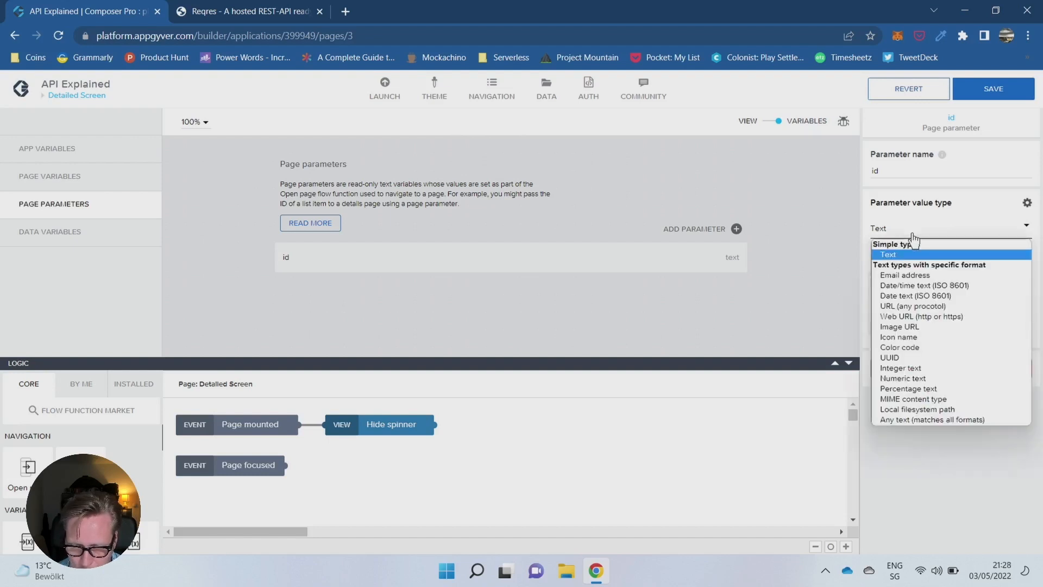
click(914, 239)
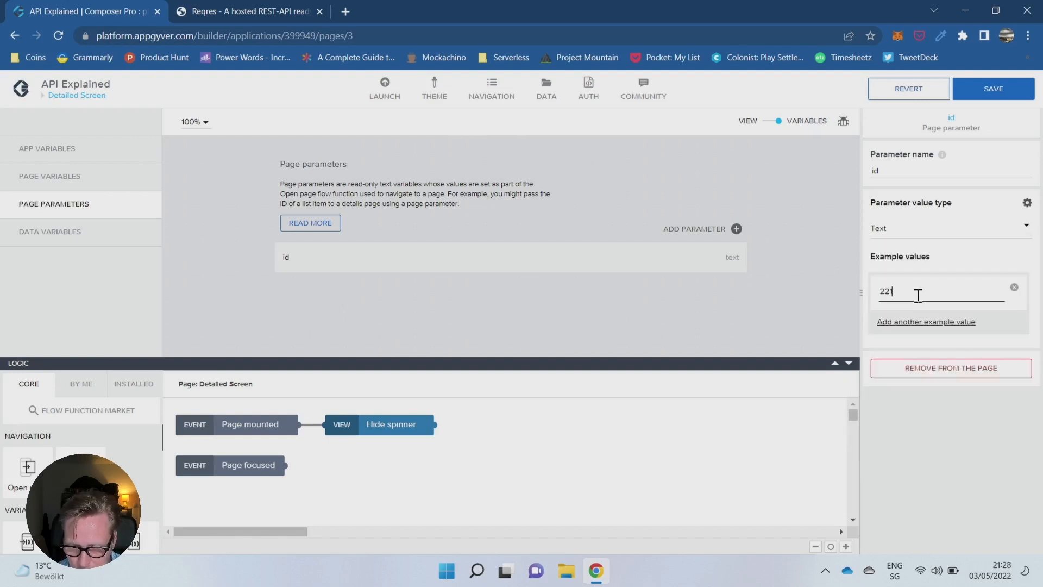
click(994, 95)
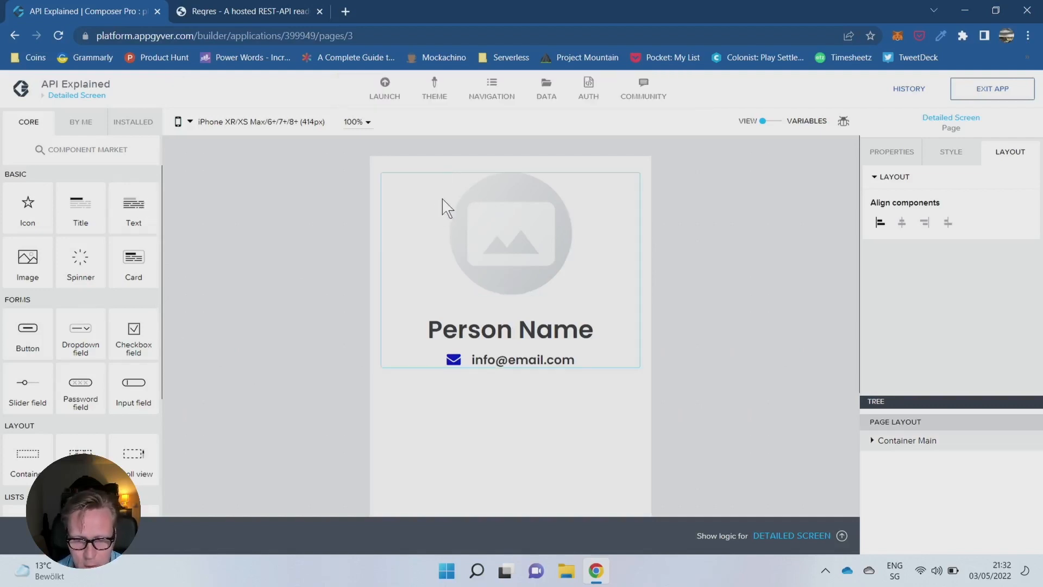
- Add a new REST API direct integration data resource and start its Resource ID entry
click(546, 88)
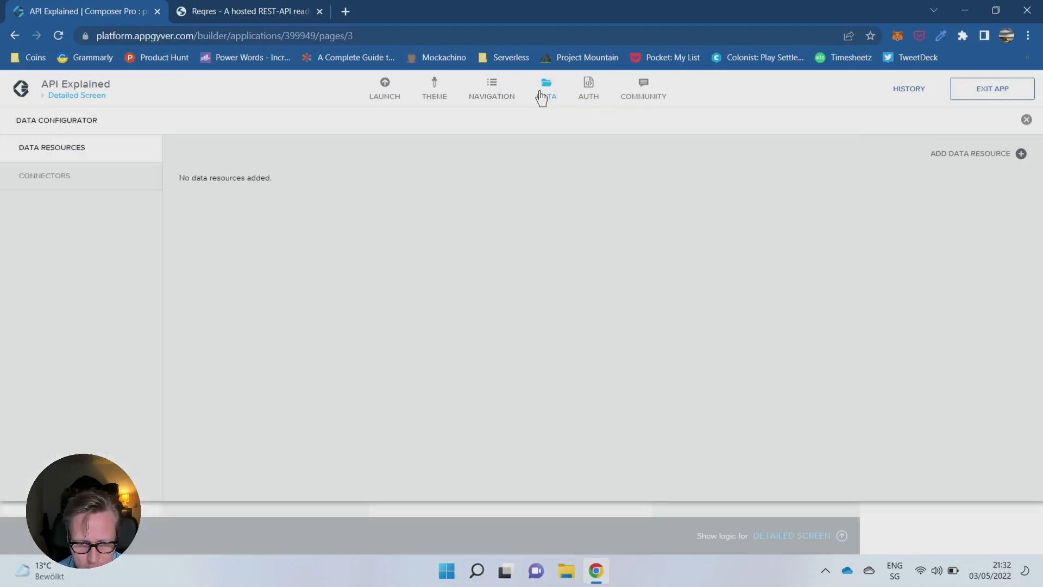
click(1022, 154)
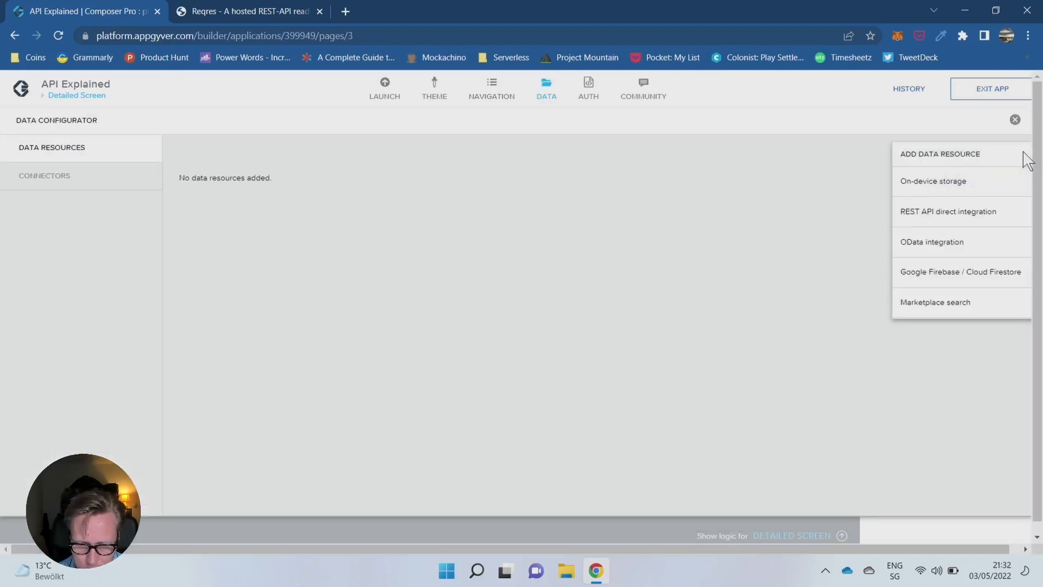
click(949, 212)
click(233, 215)
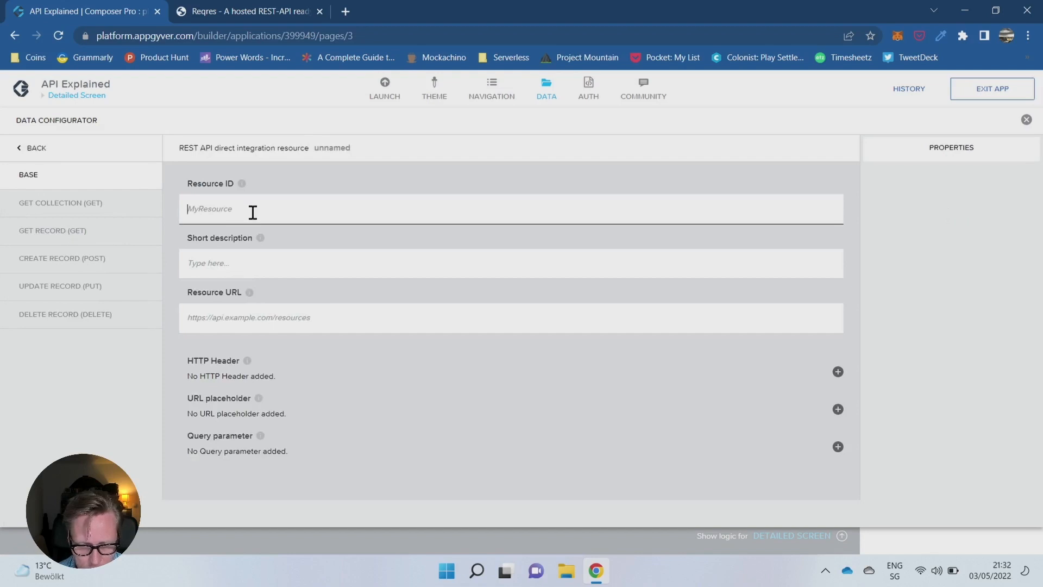
- Switch to the Reqres site, look through its page, and open the list users request /api/users?page=2 in a separate browser tab
click(239, 8)
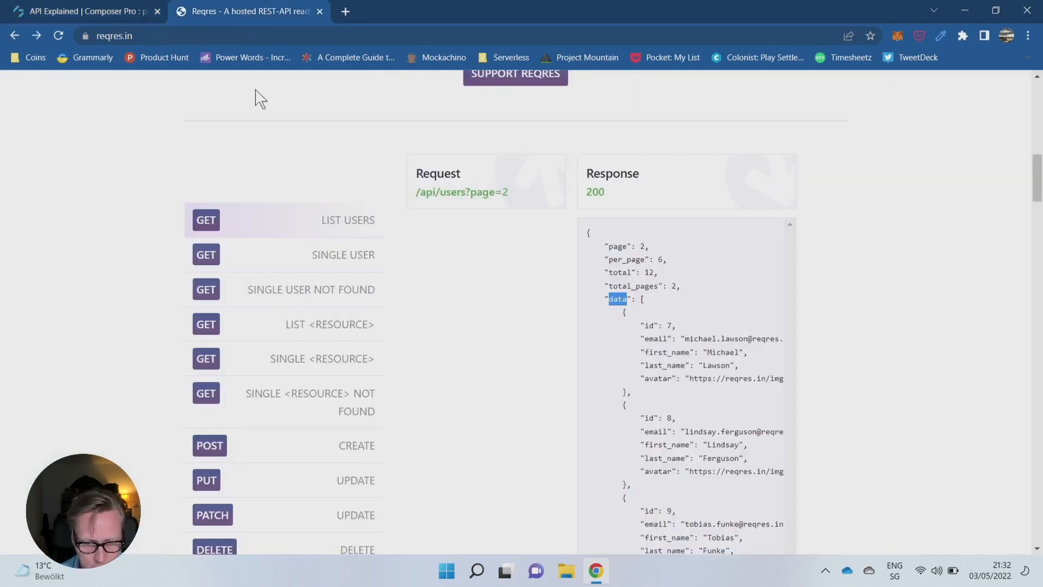
scroll(266, 83, up, 10)
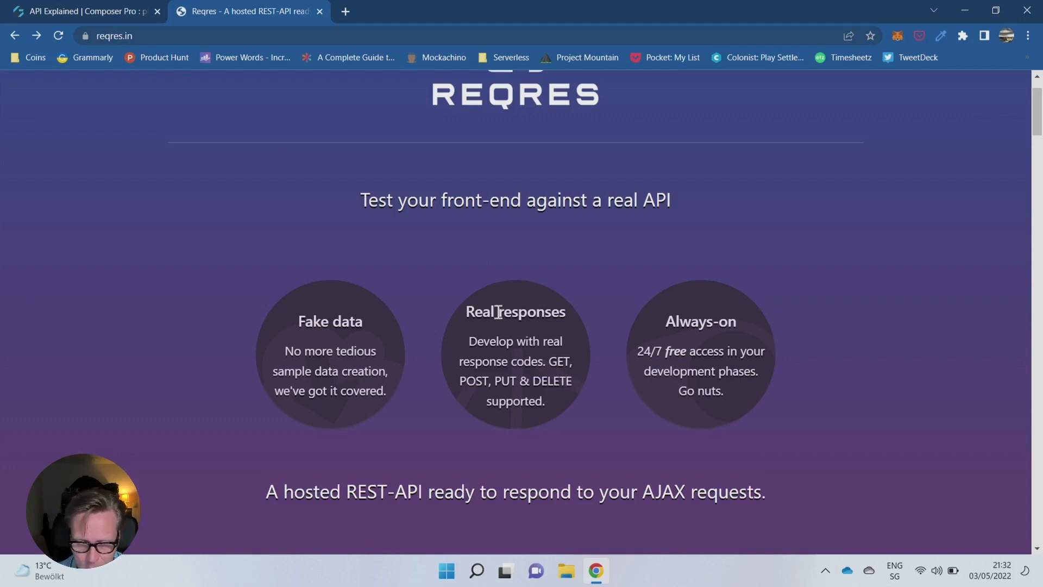
scroll(510, 324, down, 1)
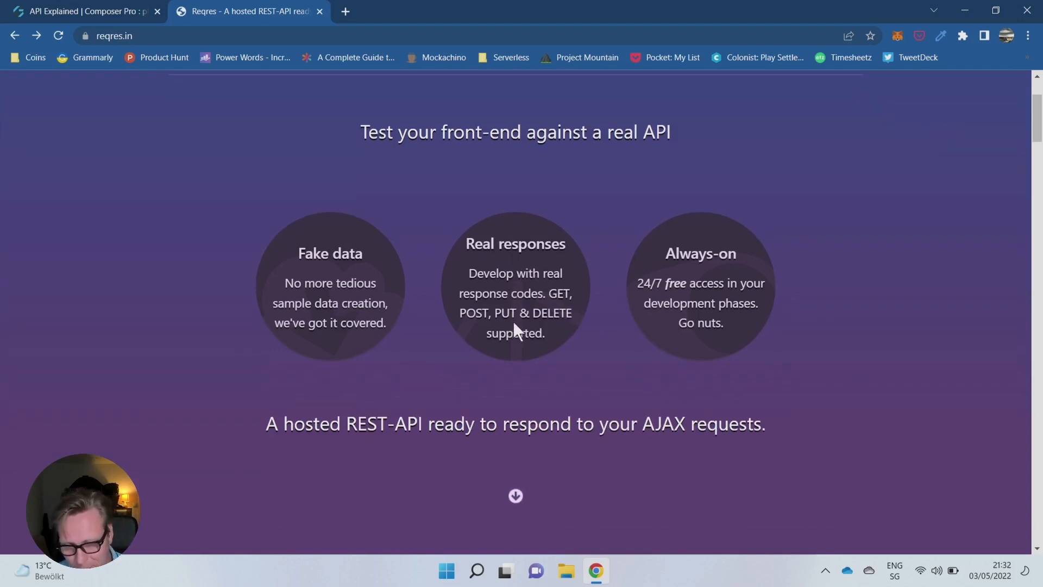
scroll(514, 319, down, 7)
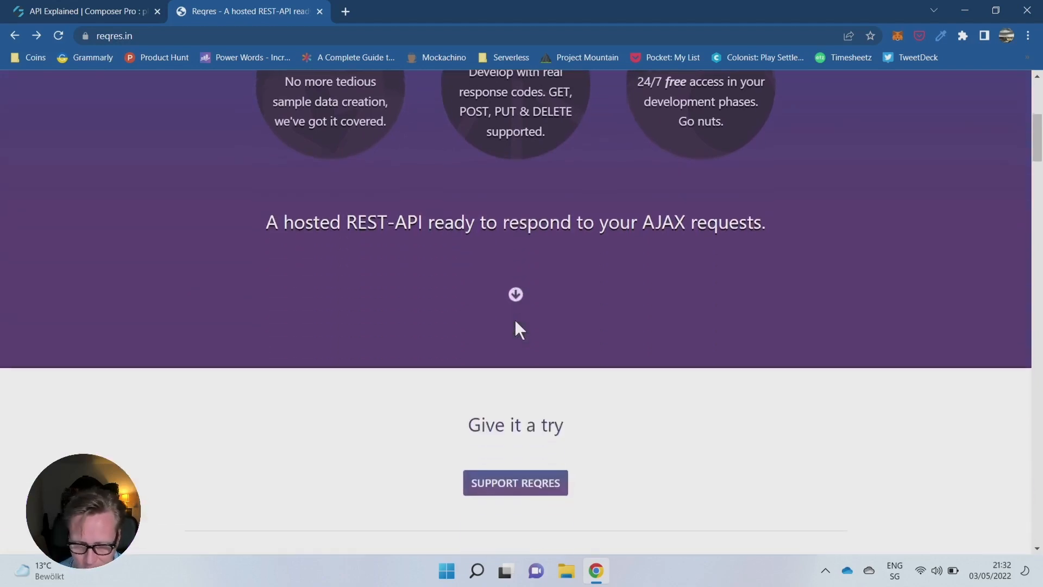
scroll(516, 331, down, 2)
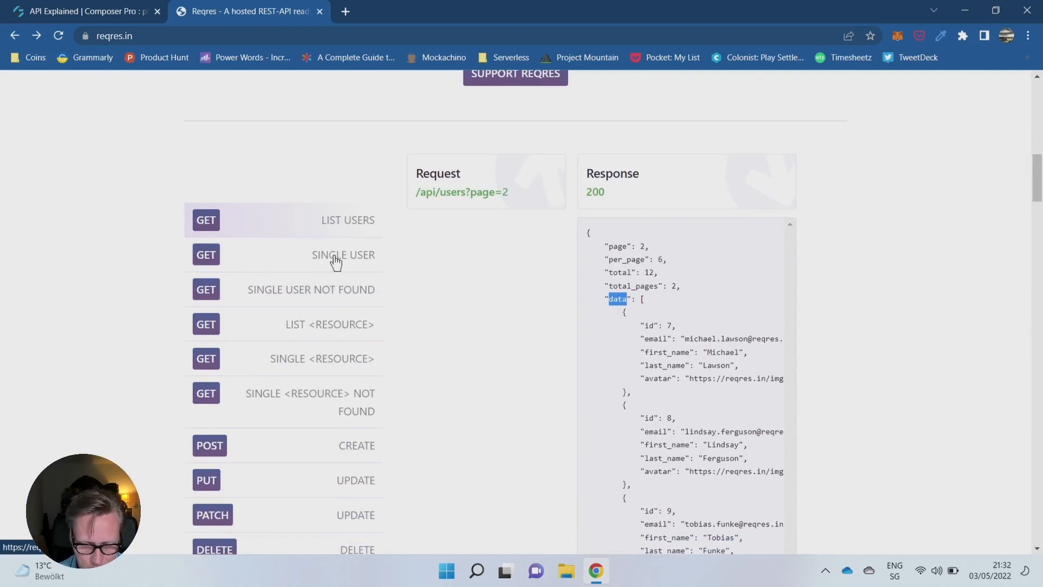
middle_click(454, 193)
click(396, 12)
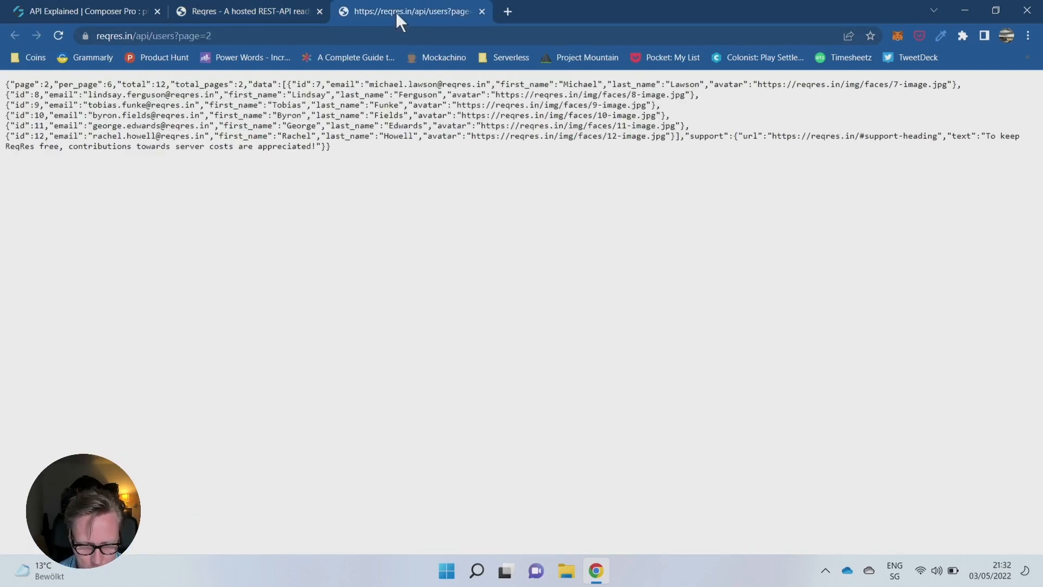
click(237, 36)
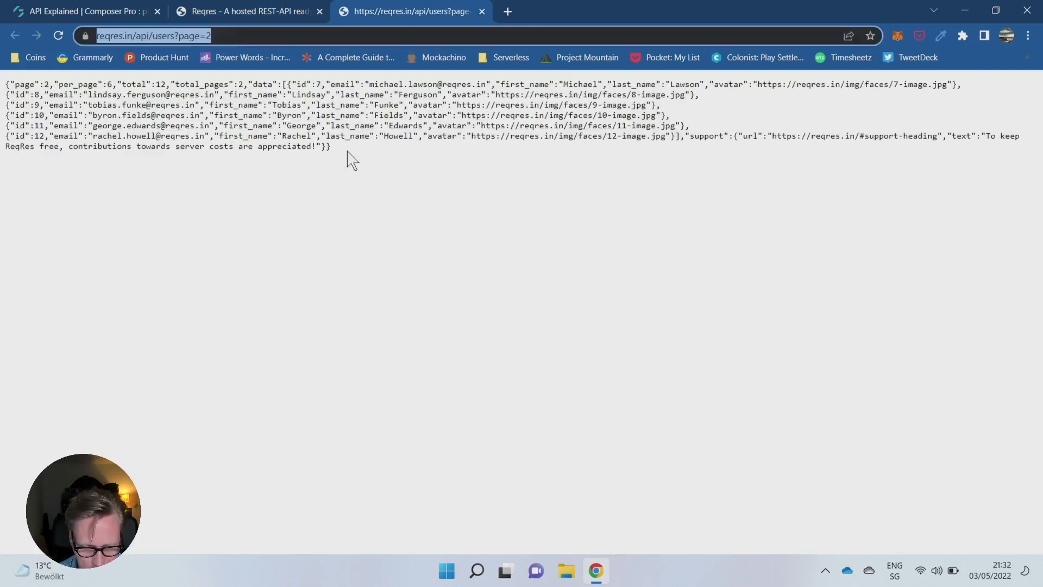
drag(349, 155, 2, 95)
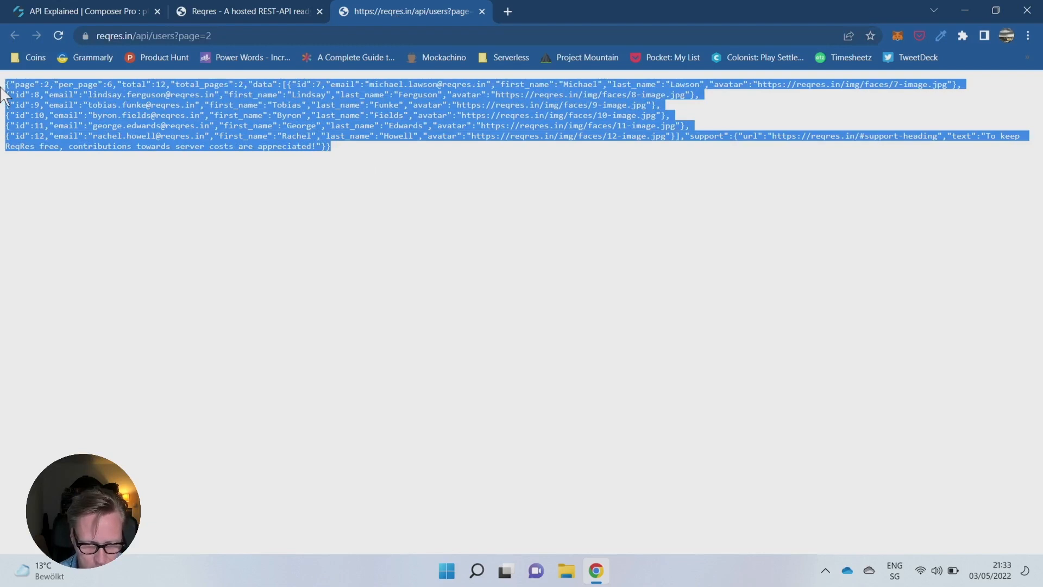
click(143, 35)
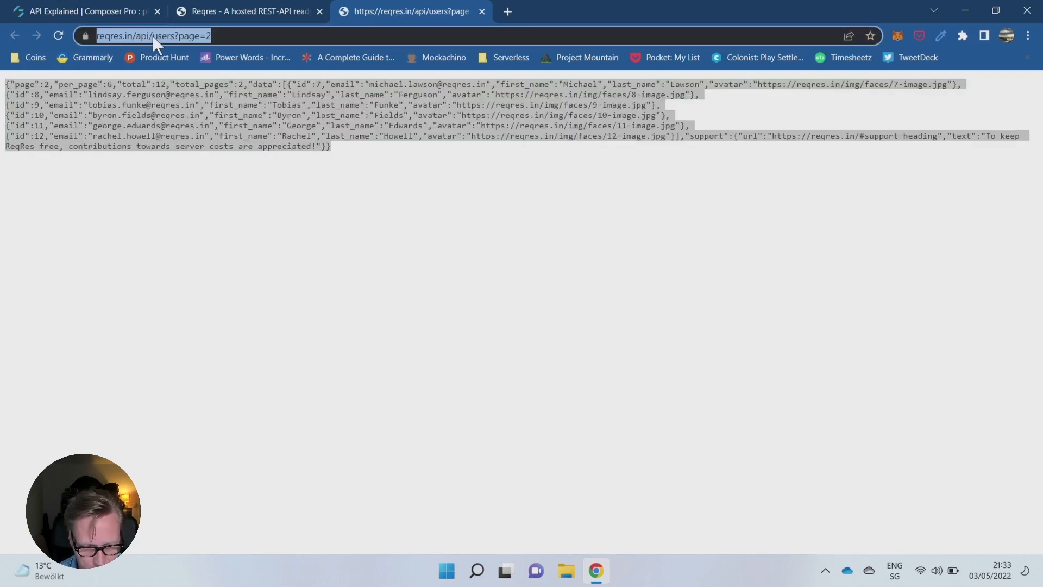
click(161, 34)
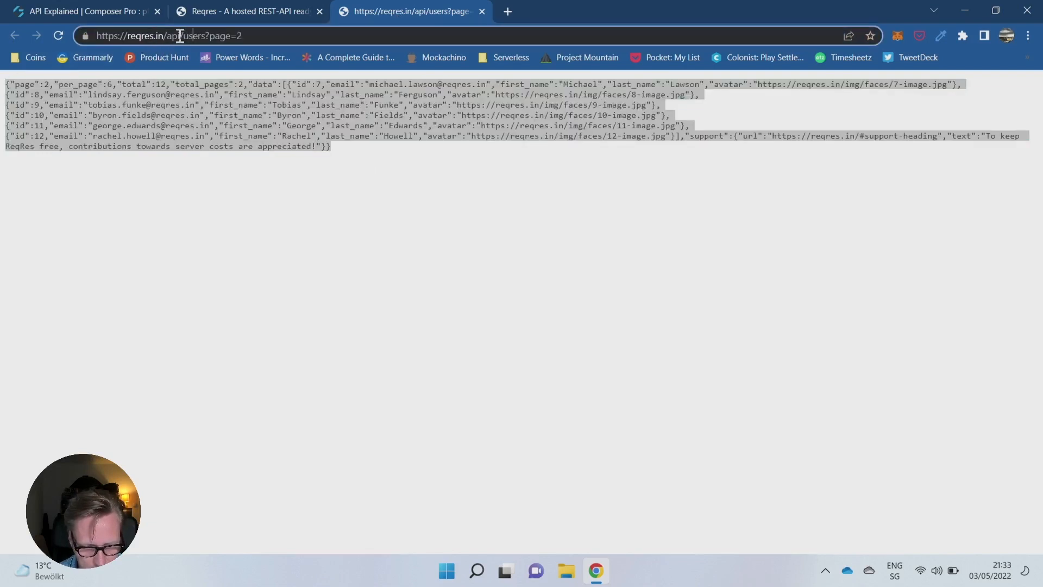
drag(181, 36, 59, 36)
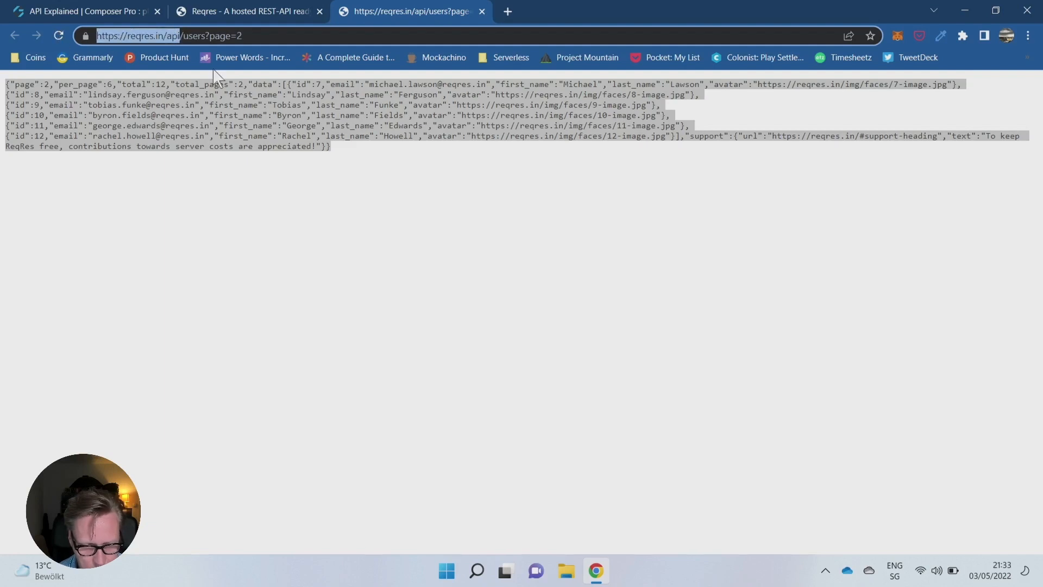
drag(253, 36, 5, 19)
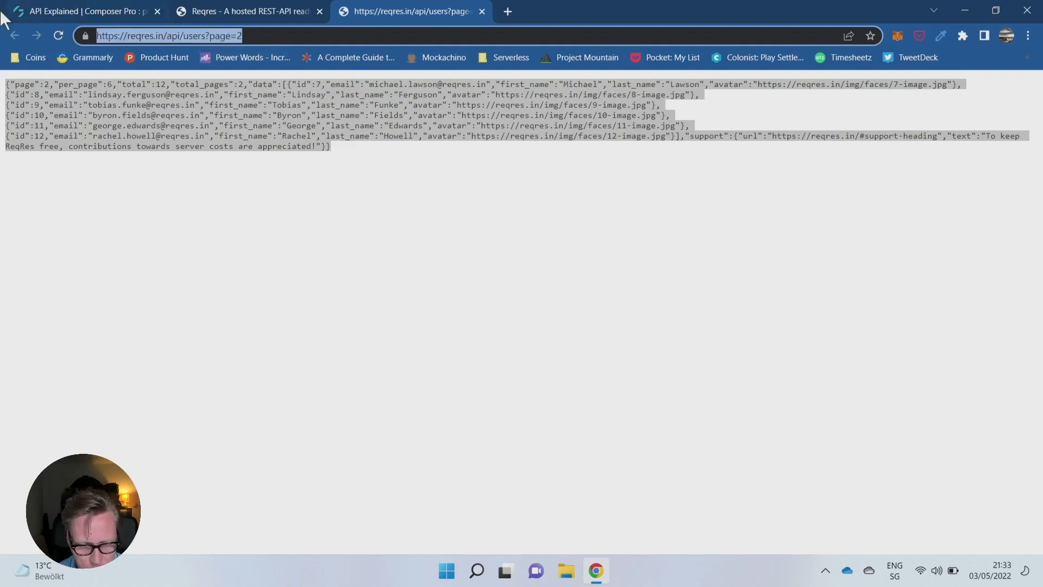
click(182, 37)
drag(261, 36, 3, 7)
key(ctrl+c)
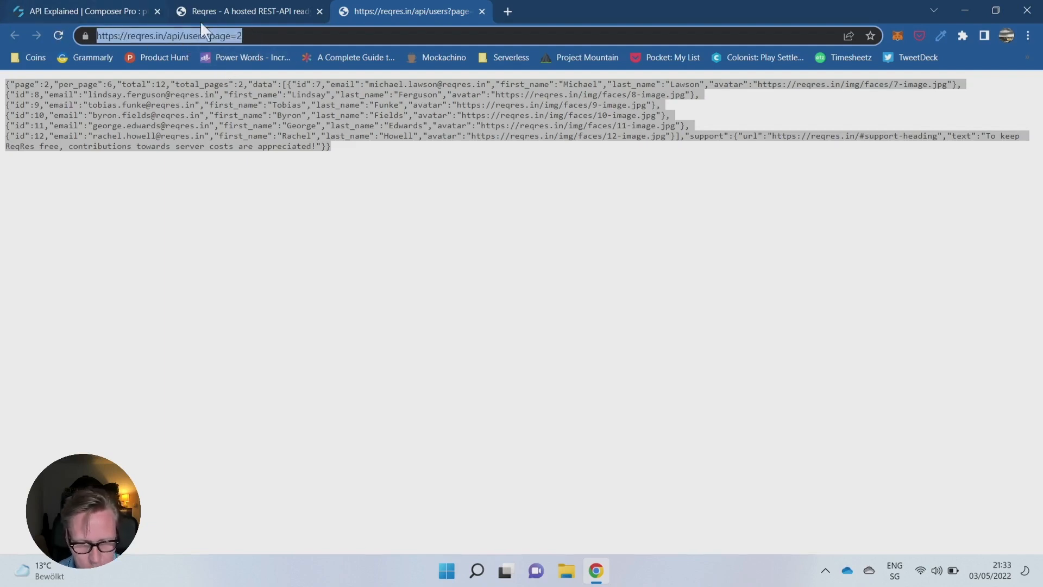
- Back in AppGyver, give the REST resource the ID Users and the short description "List of users"
click(70, 12)
click(219, 214)
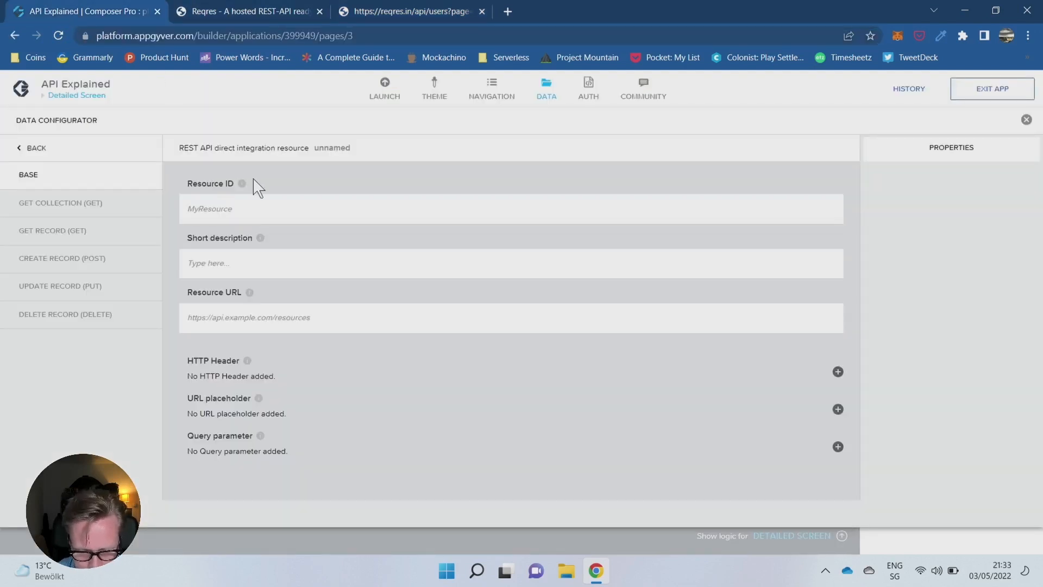
text(Users)
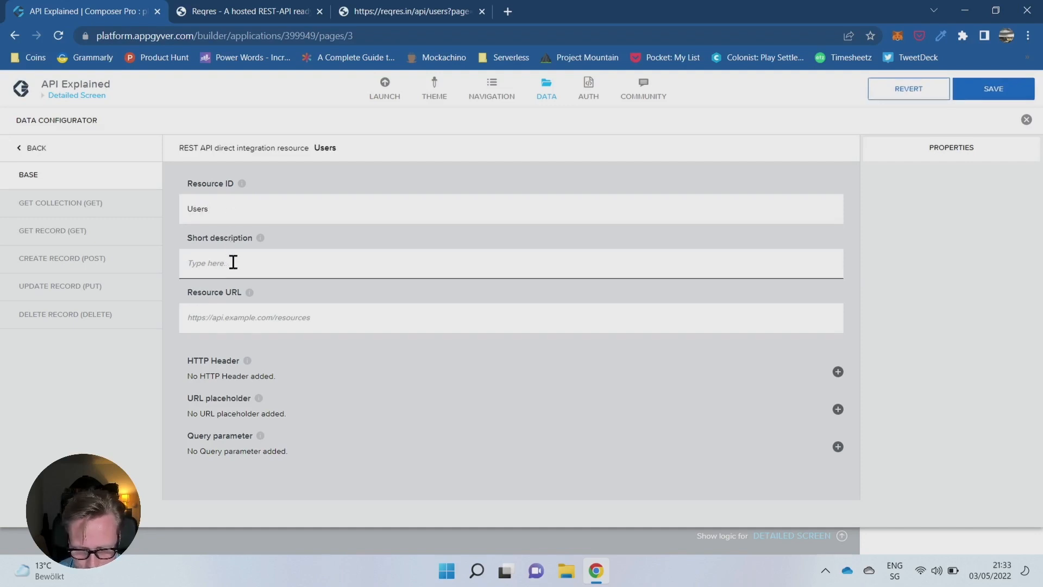
click(233, 262)
text(List of users)
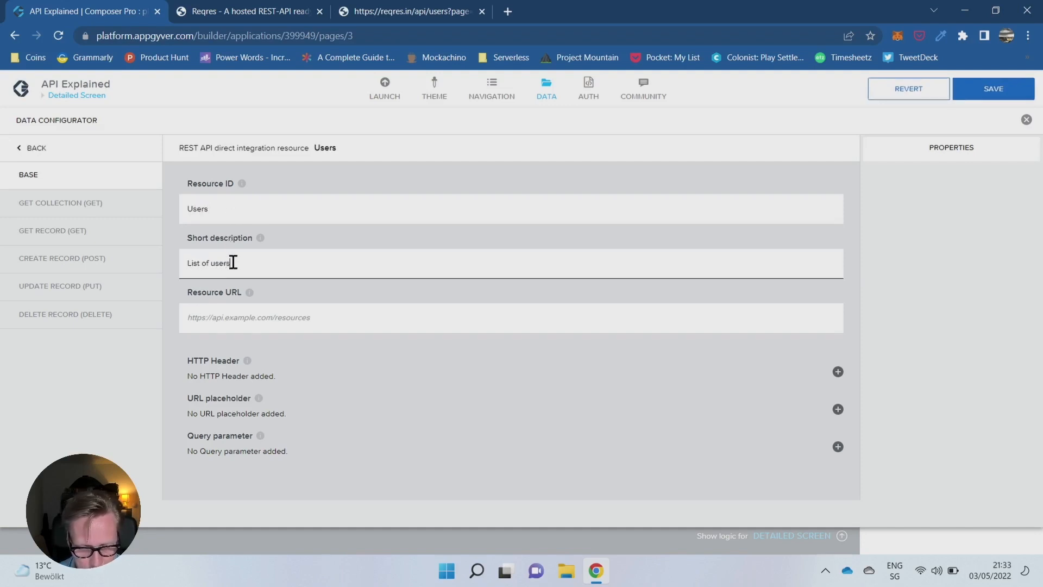
click(252, 312)
key(ctrl+v)
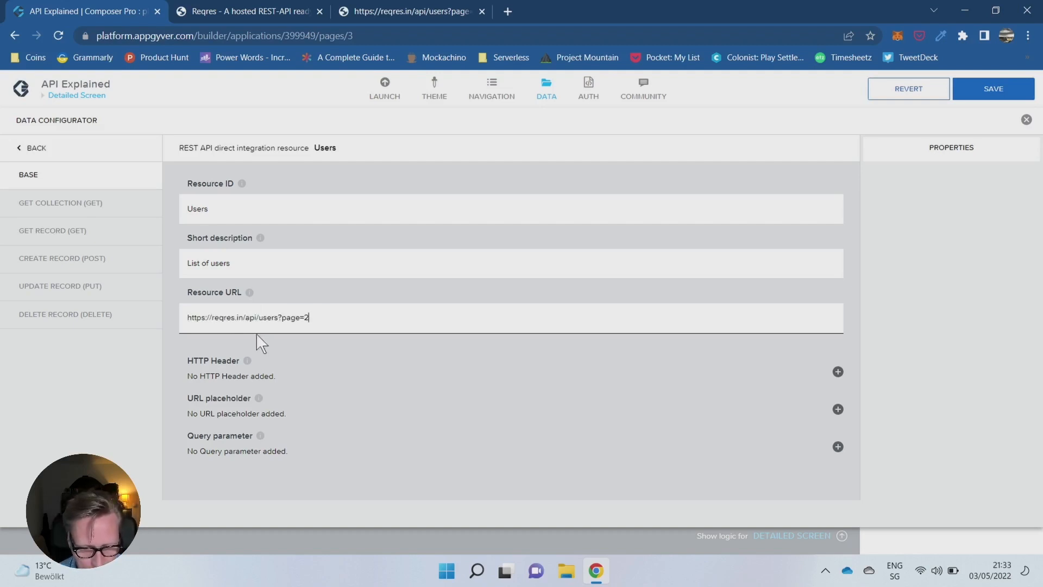
drag(256, 319, 375, 320)
key(ctrl+c)
key(BackSpace)
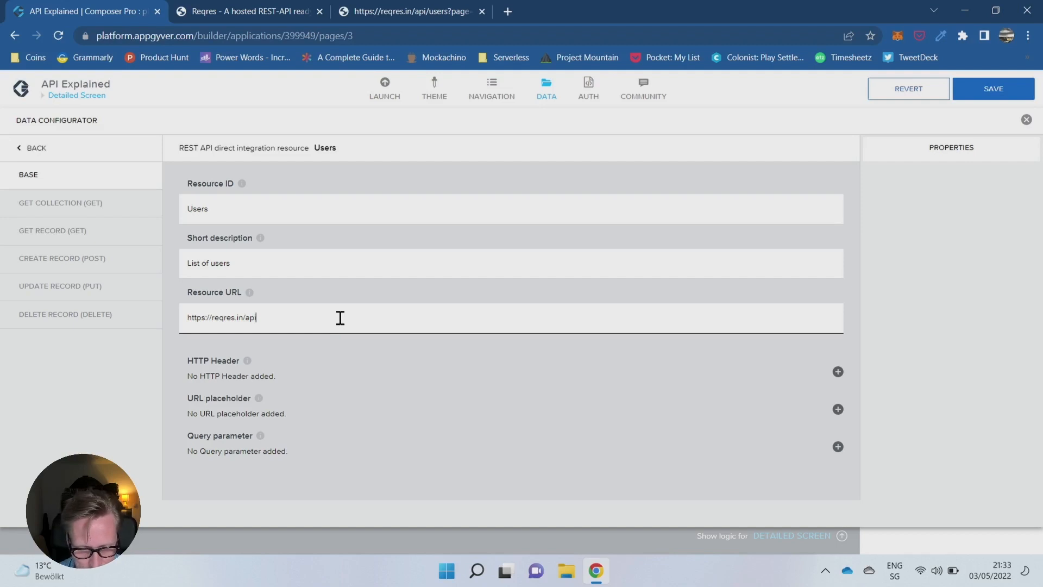
click(467, 231)
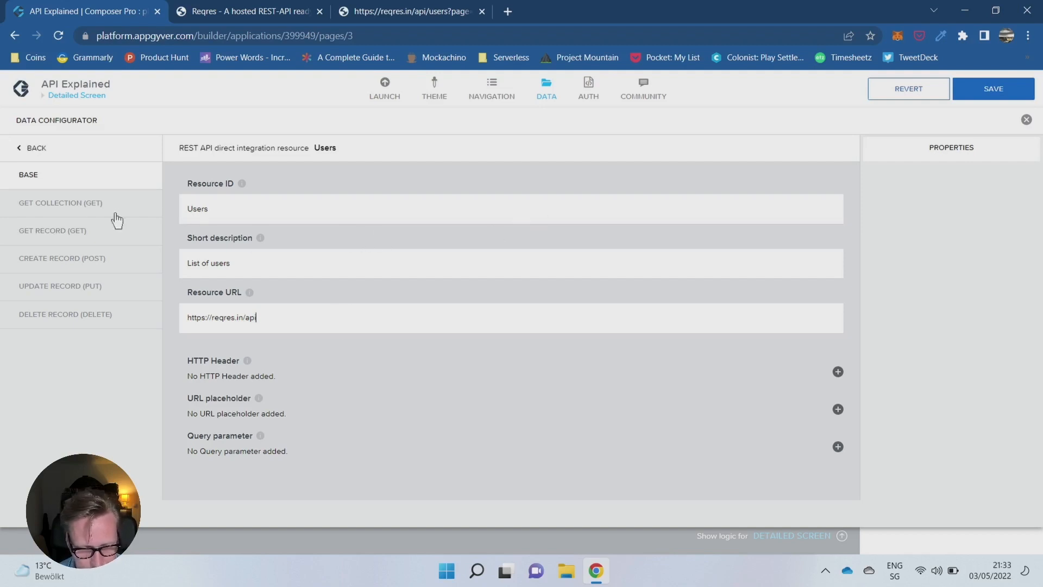
- For the get collection method, paste the relative path and shorten it to /users
click(65, 207)
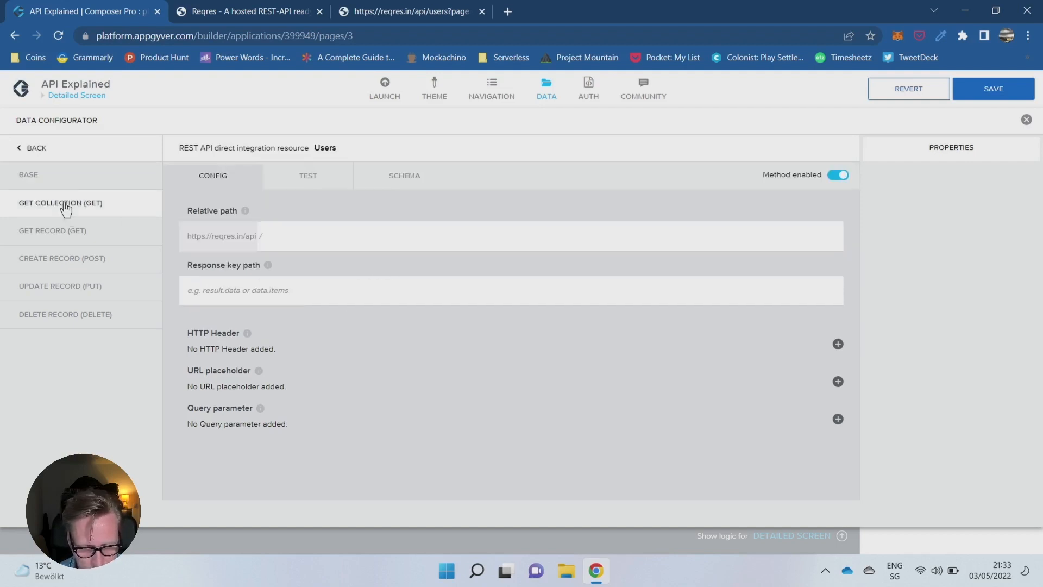
click(285, 224)
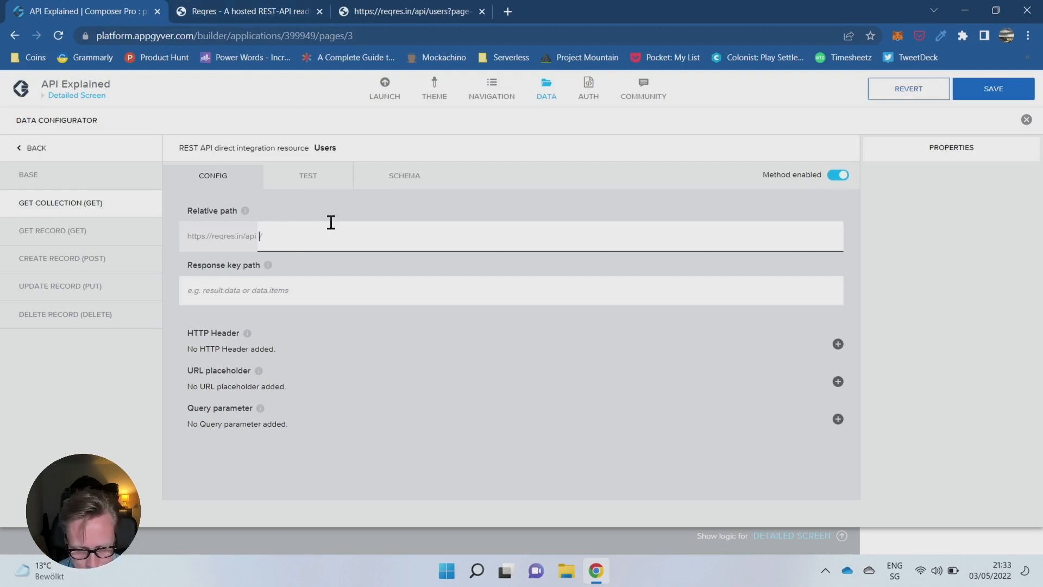
key(ctrl+v)
drag(283, 238, 565, 228)
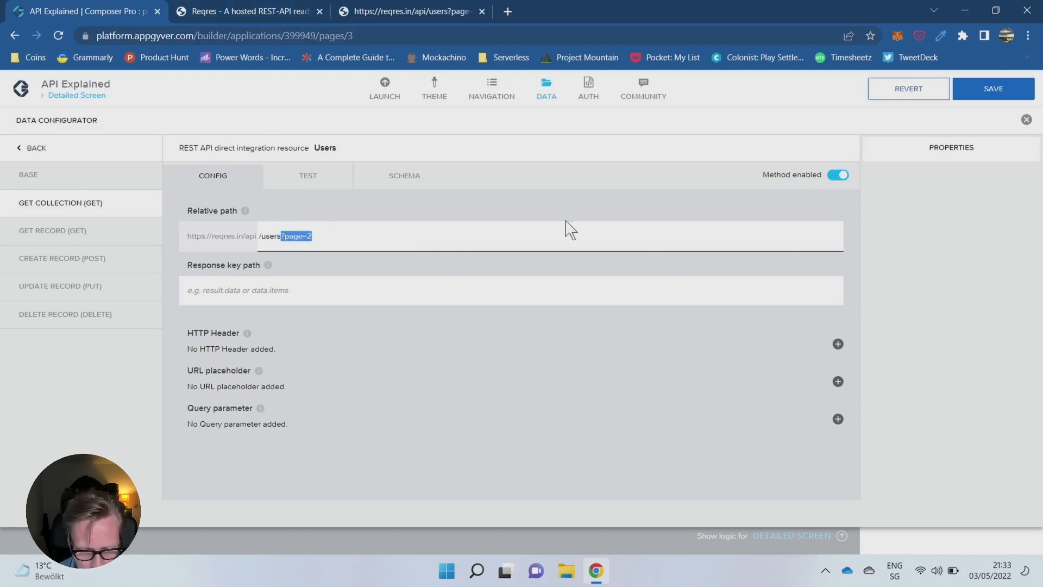
key(BackSpace)
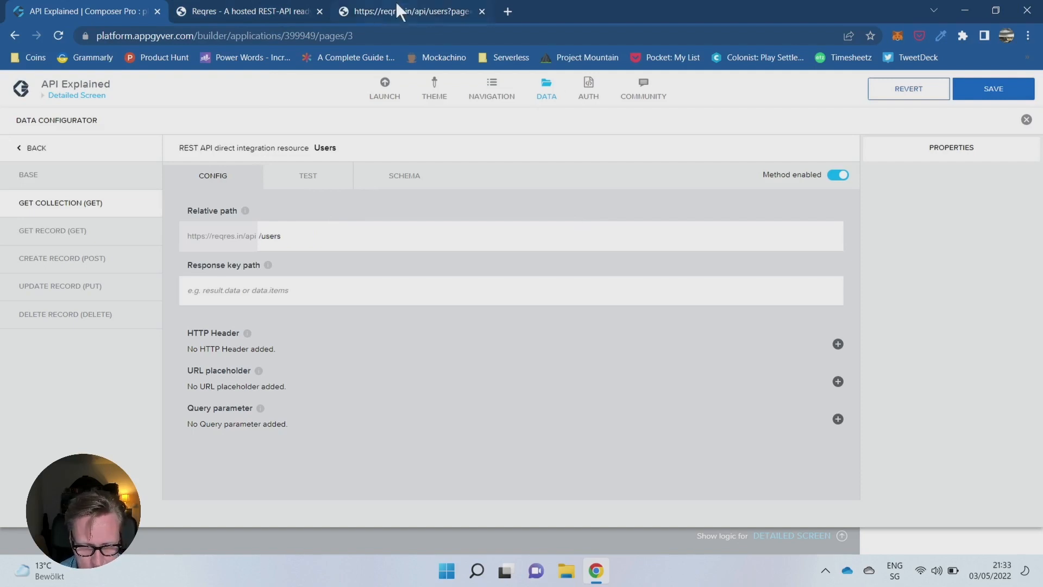
- Compare the request URL and the list users response structure on the Reqres pages, and return to the data configurator
click(223, 12)
click(370, 16)
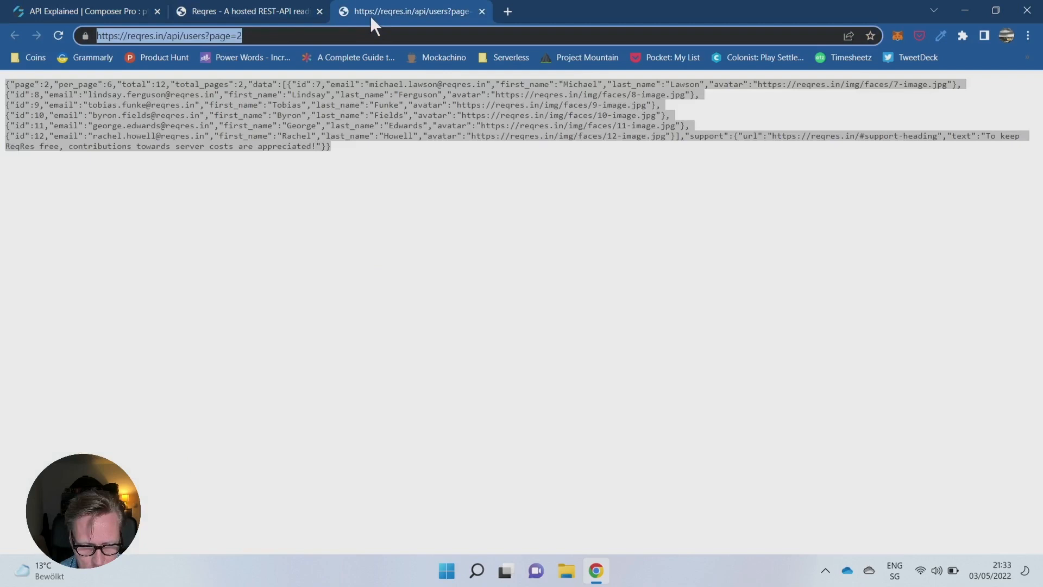
click(179, 36)
drag(184, 36, 189, 36)
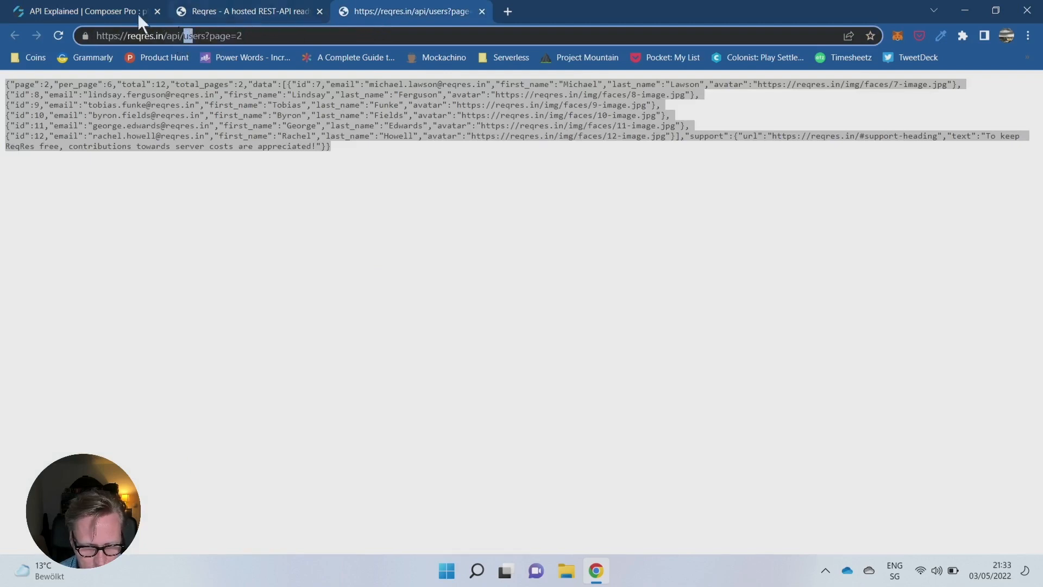
click(213, 19)
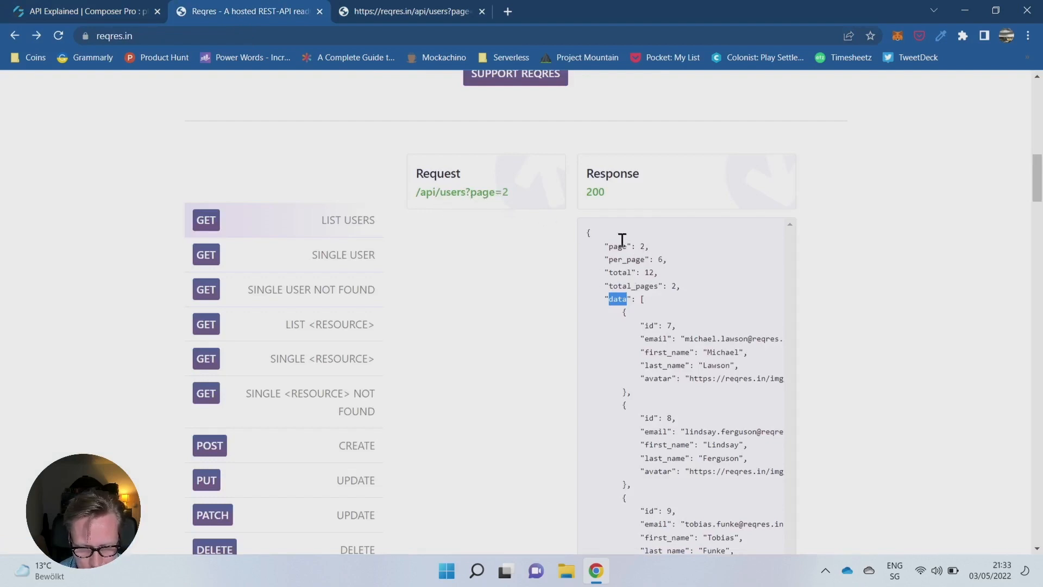
click(94, 11)
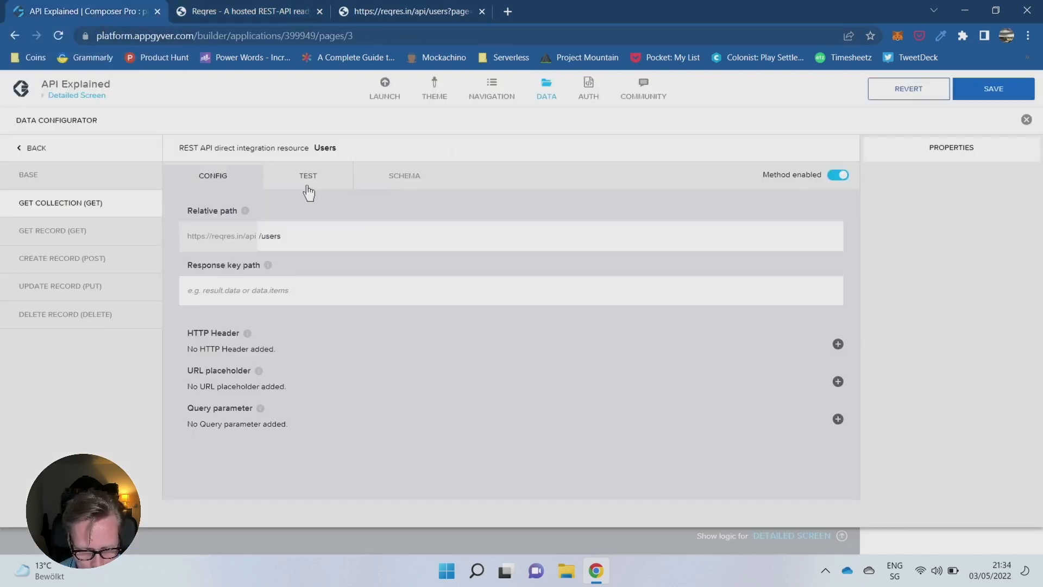
- Check which key holds the user list in the Reqres response and set the collection's response key path to data
click(274, 295)
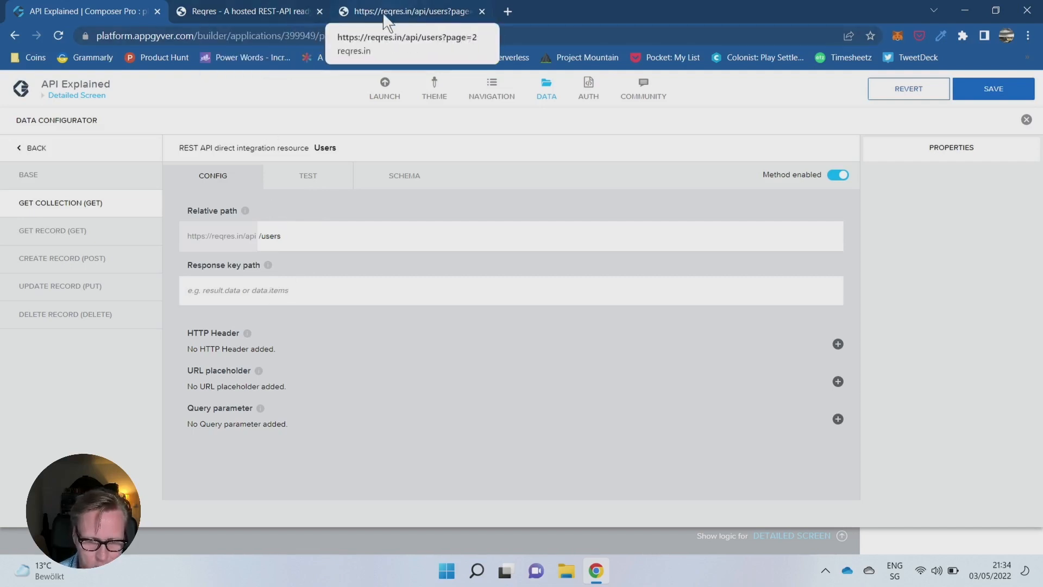
click(247, 16)
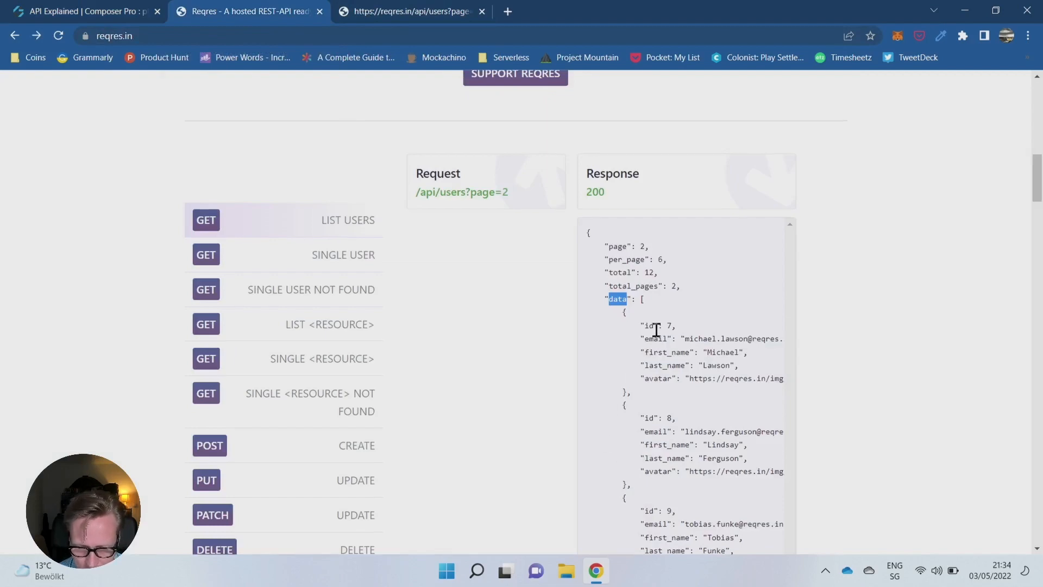
scroll(656, 330, down, 6)
scroll(672, 299, up, 7)
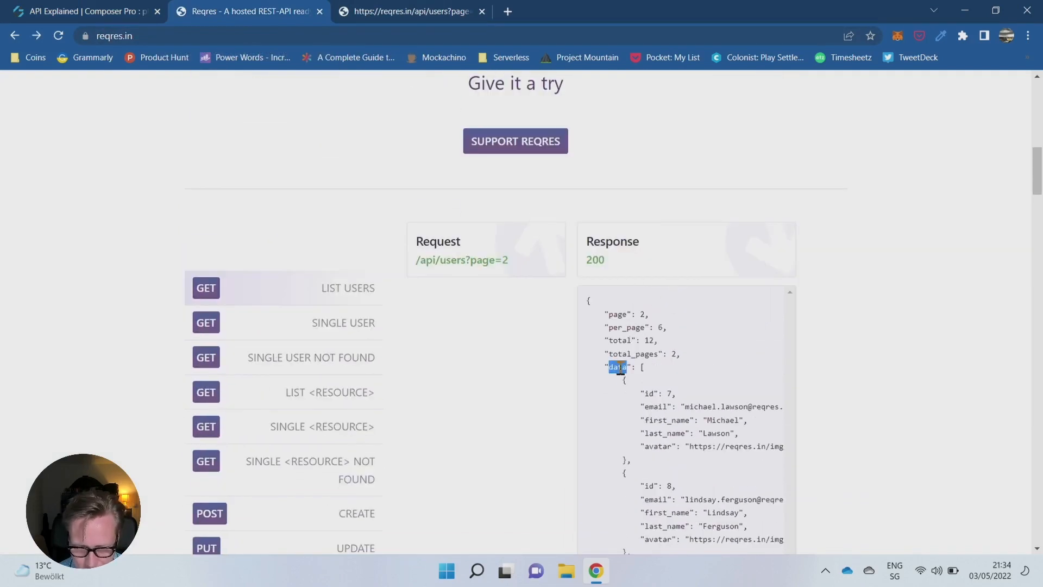
click(112, 16)
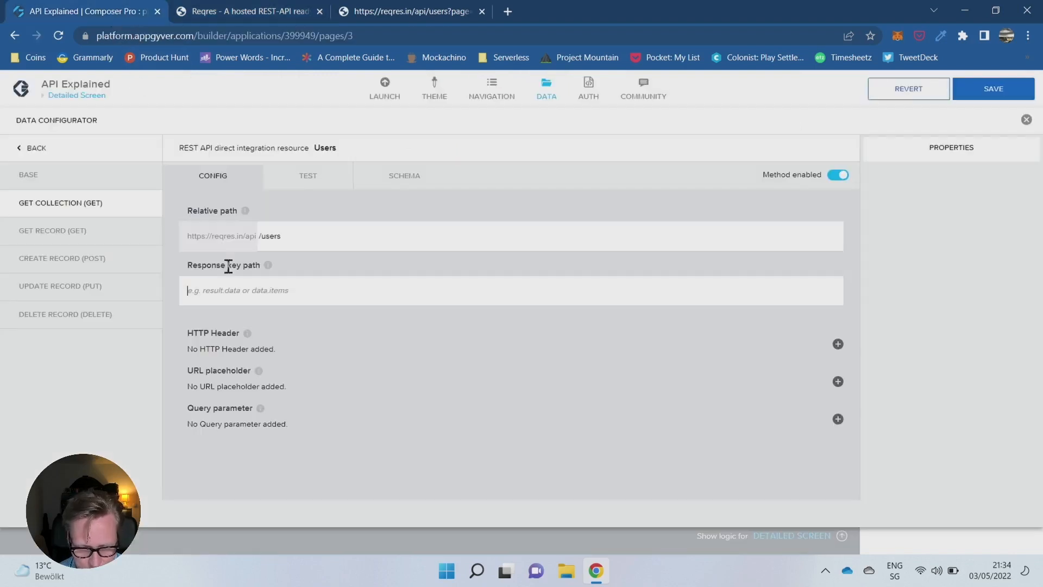
click(256, 287)
text(data)
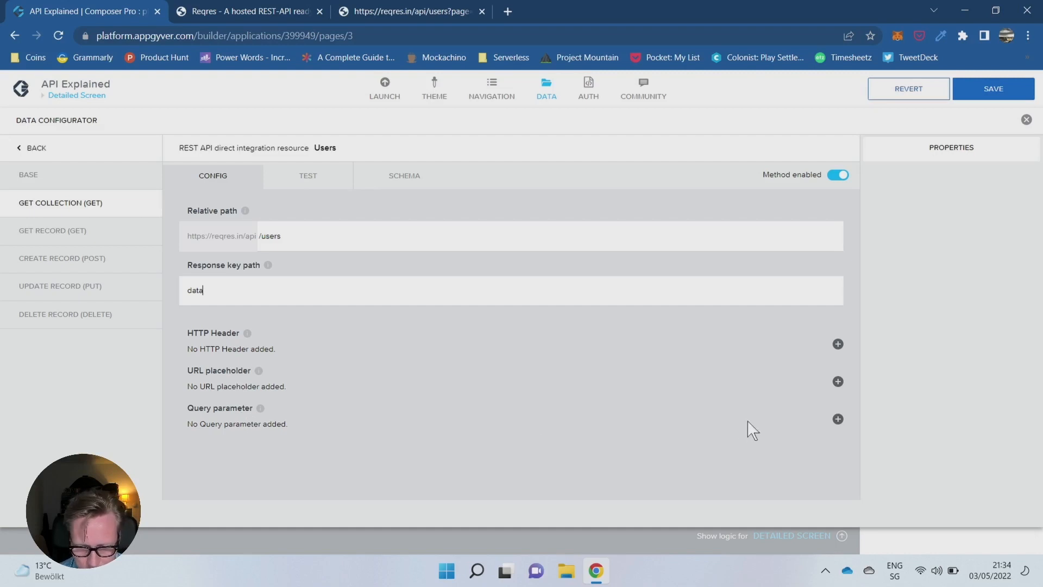
- Add a query parameter to the get collection method with page as both its label and key
click(838, 419)
click(902, 189)
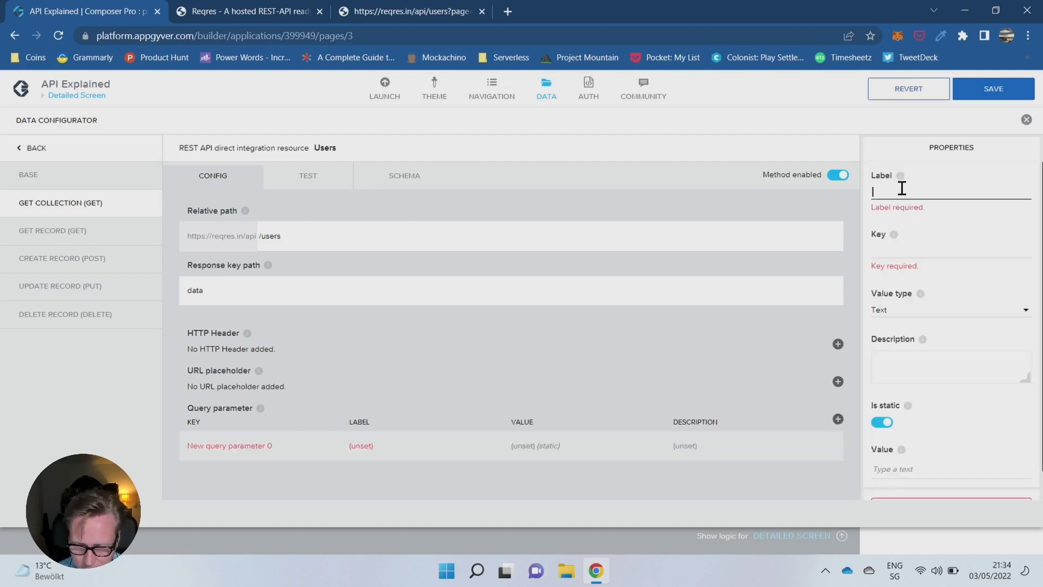
text(page)
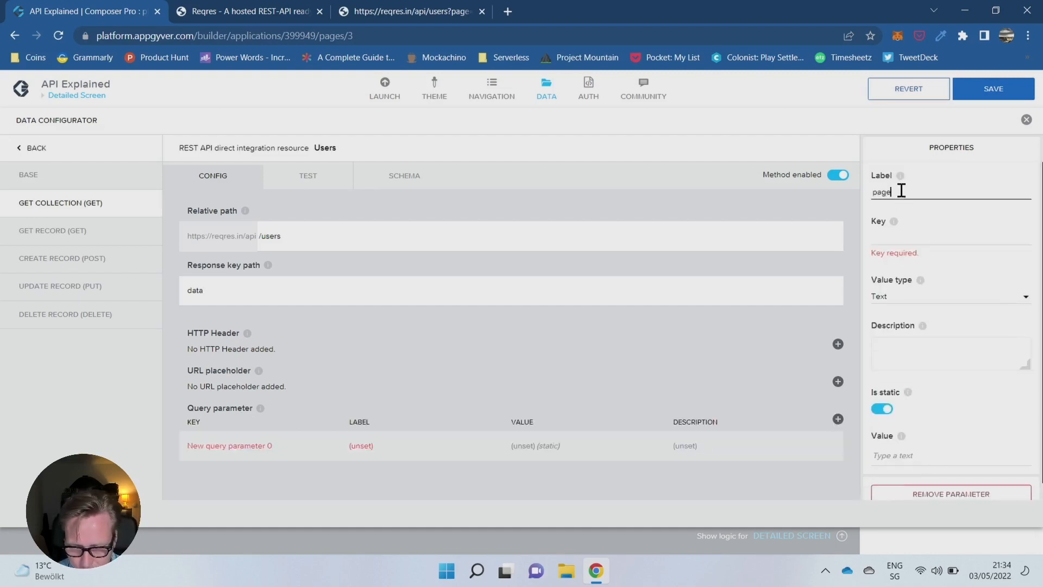
click(893, 237)
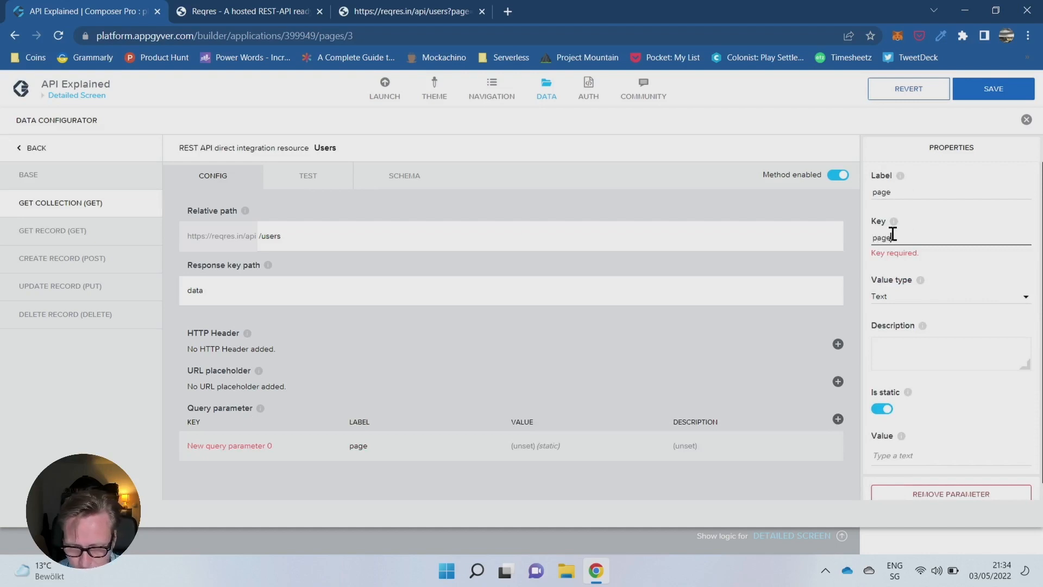
text(page)
- Set the page parameter to value type Number, description "Page number" and static value 1, and open the get collection test
click(902, 285)
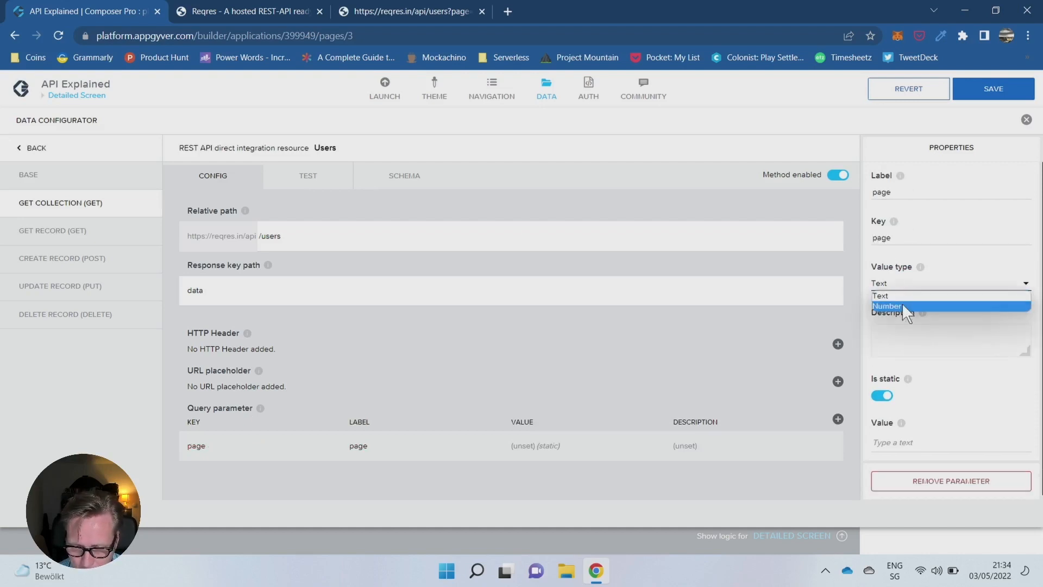
click(902, 305)
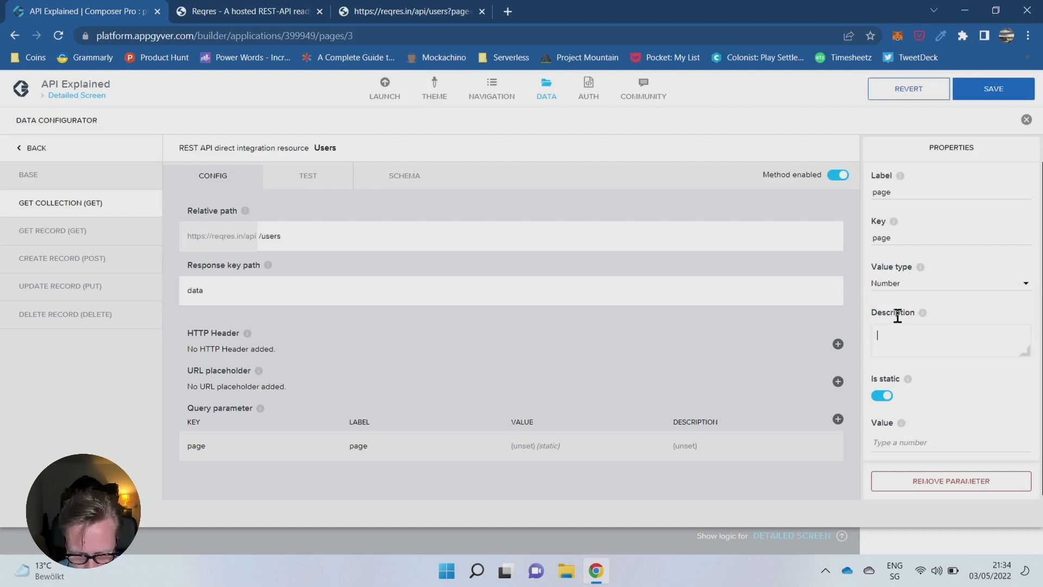
text(Page nu)
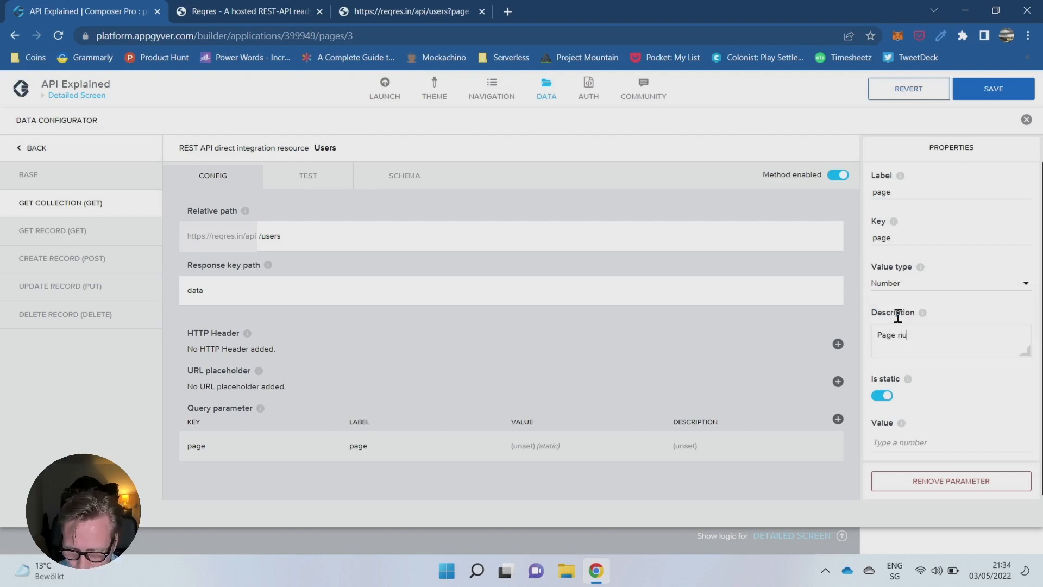
text(mber)
click(957, 449)
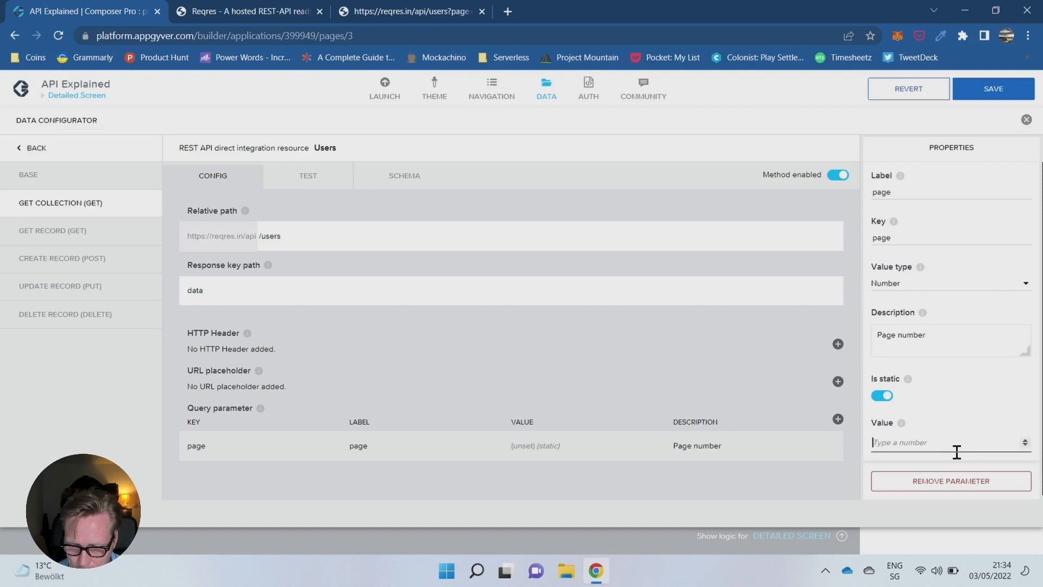
text(1)
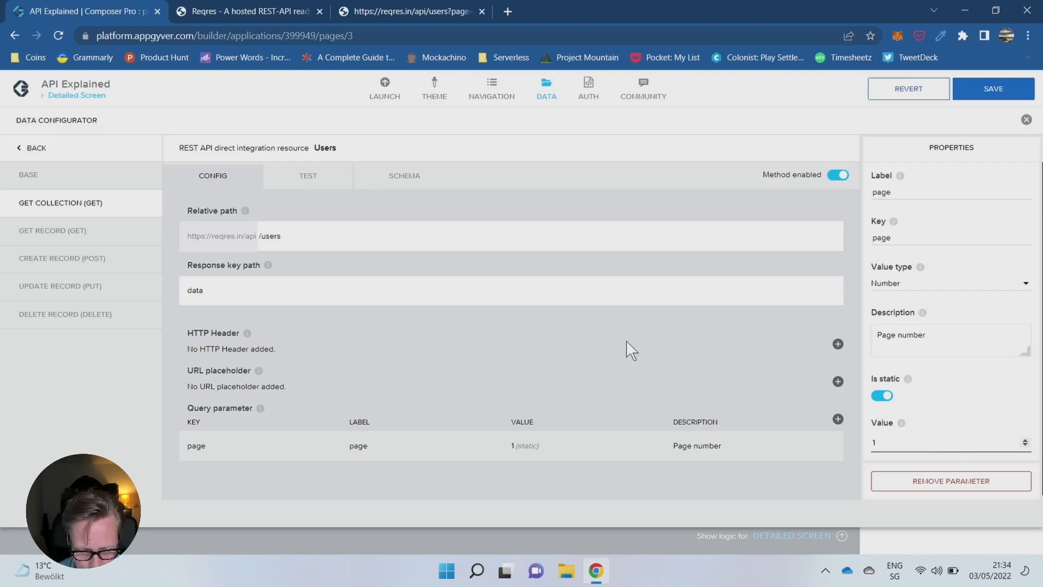
click(336, 186)
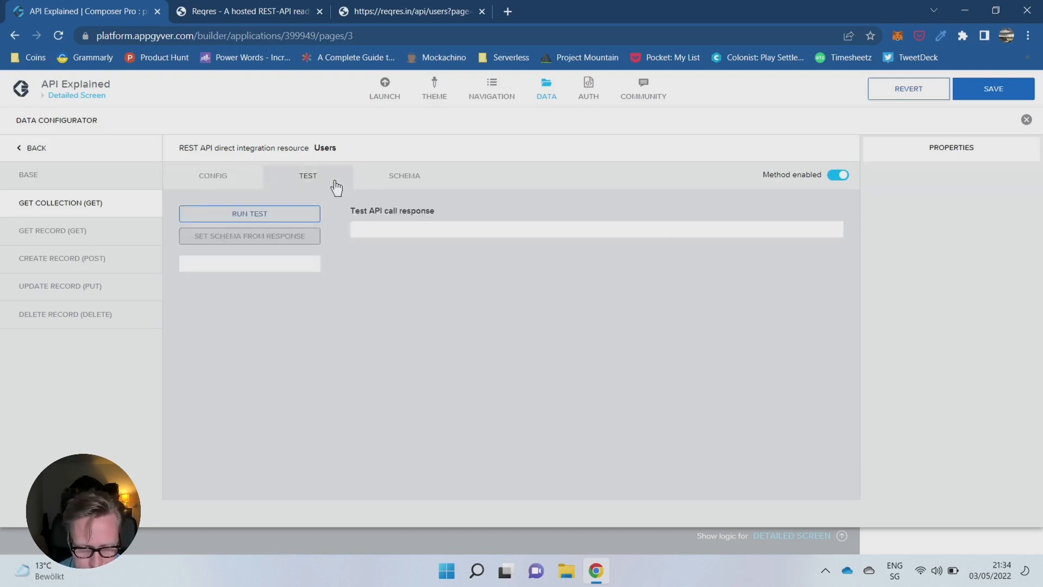
- Run the get collection test and look through the returned user records
click(291, 217)
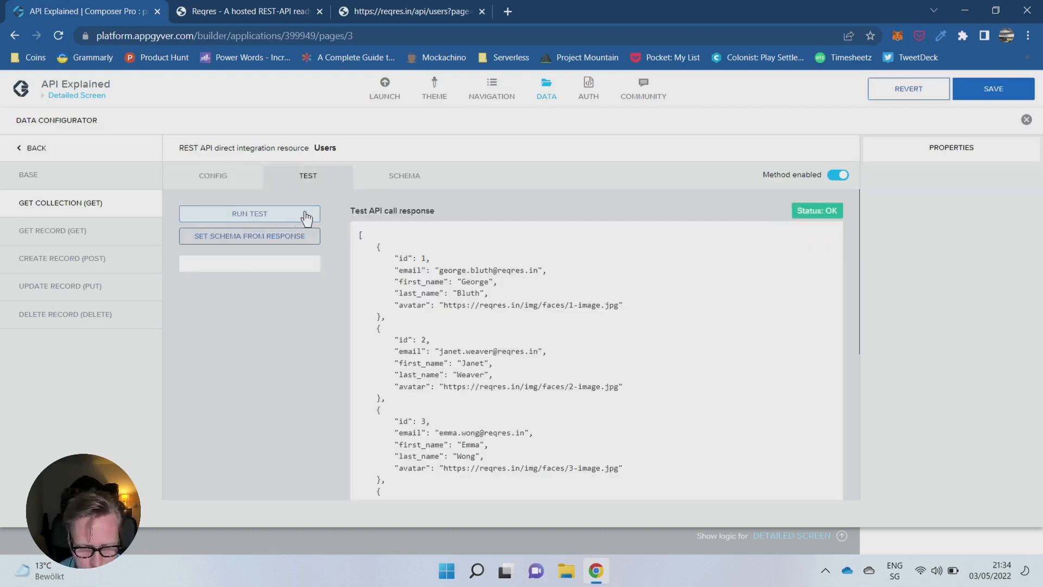
scroll(478, 260, down, 5)
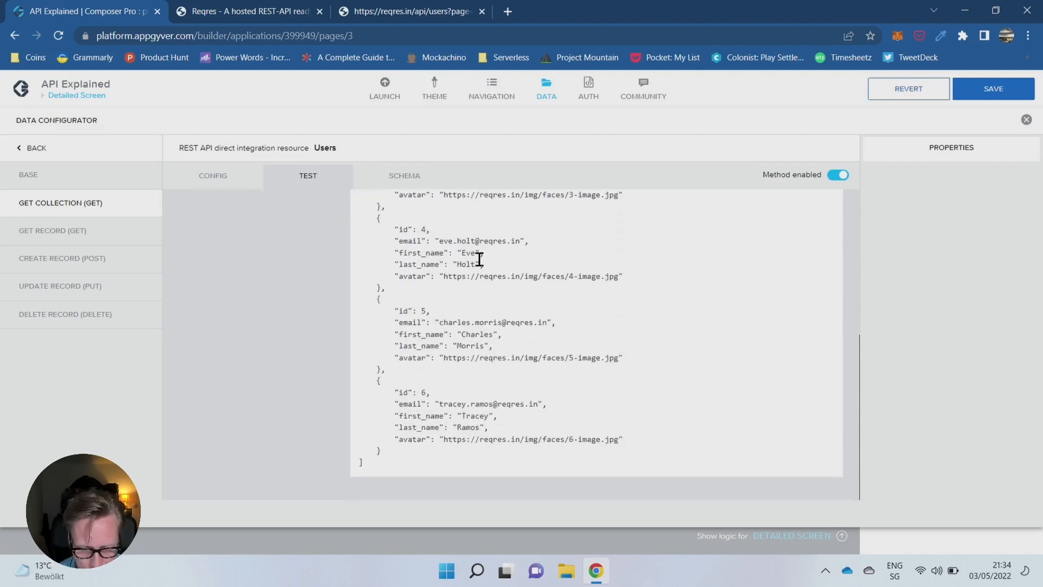
scroll(479, 260, up, 5)
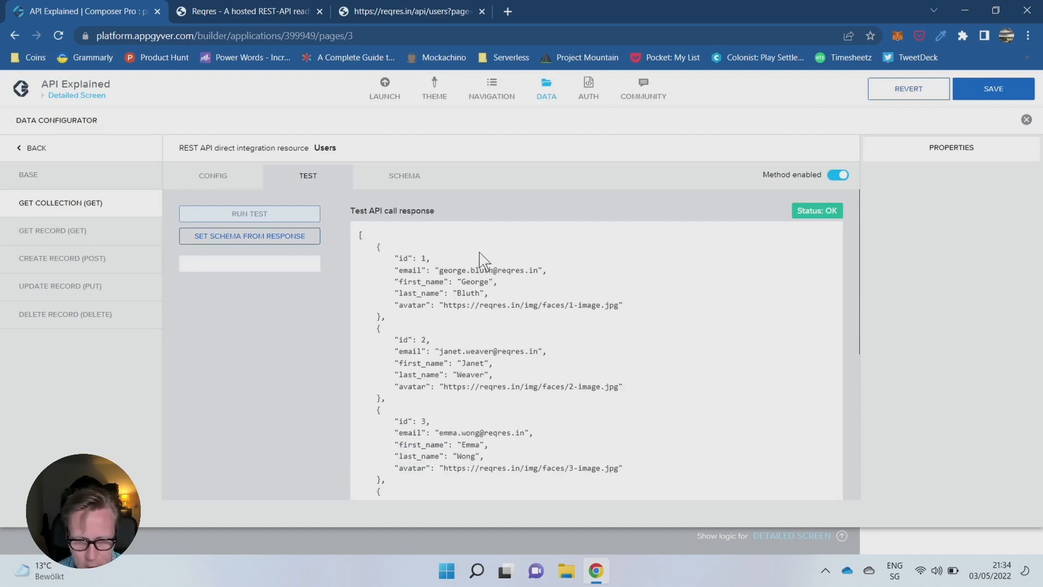
- Set the get collection schema from the test response and review the avatar property's details
click(411, 184)
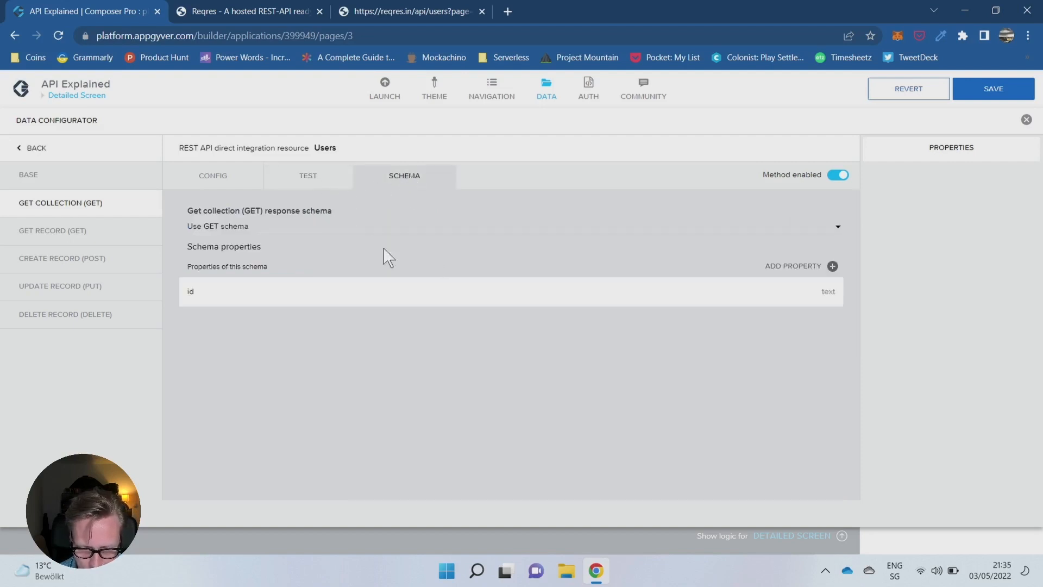
click(304, 175)
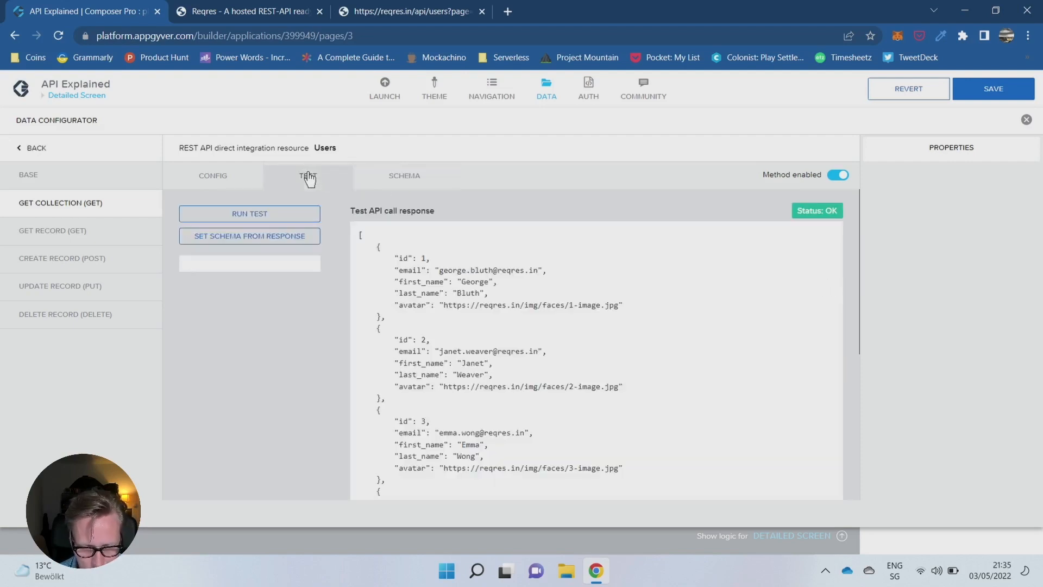
click(264, 237)
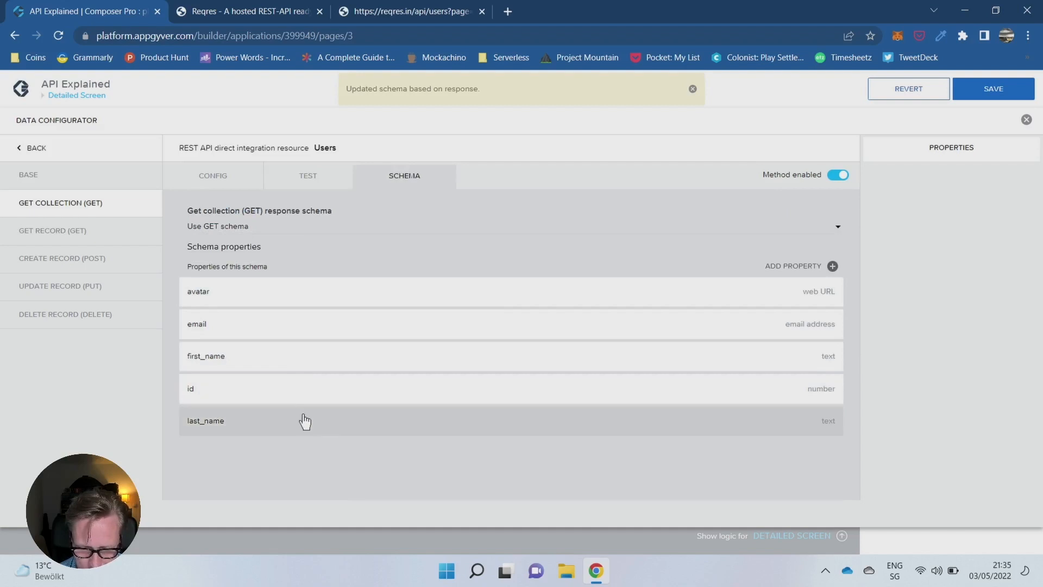
click(644, 299)
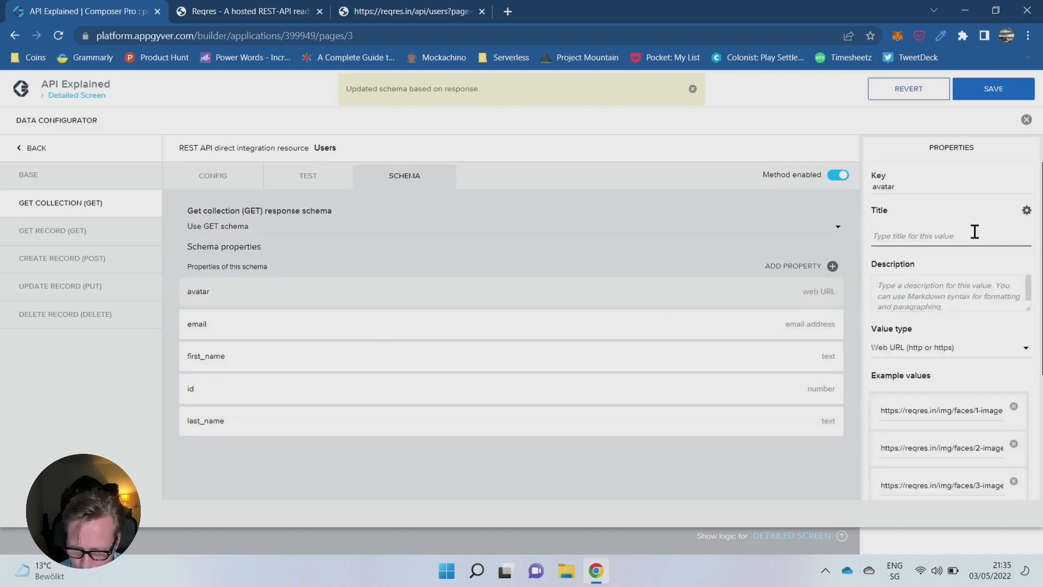
scroll(975, 239, down, 1)
scroll(976, 241, down, 2)
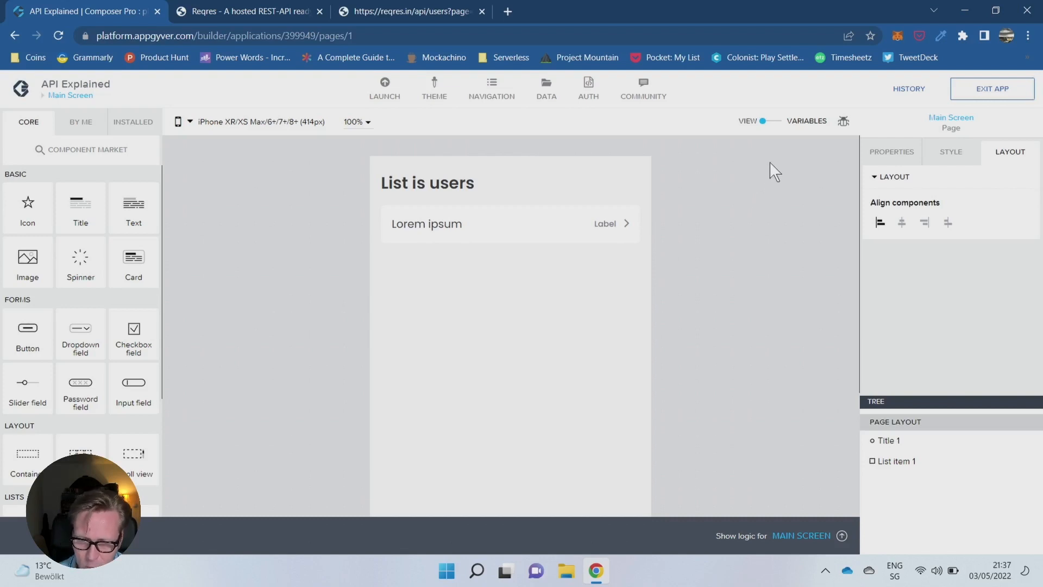
- Add a data variable from the Users resource to the Main Screen, name it Users_collection and save the app
click(776, 124)
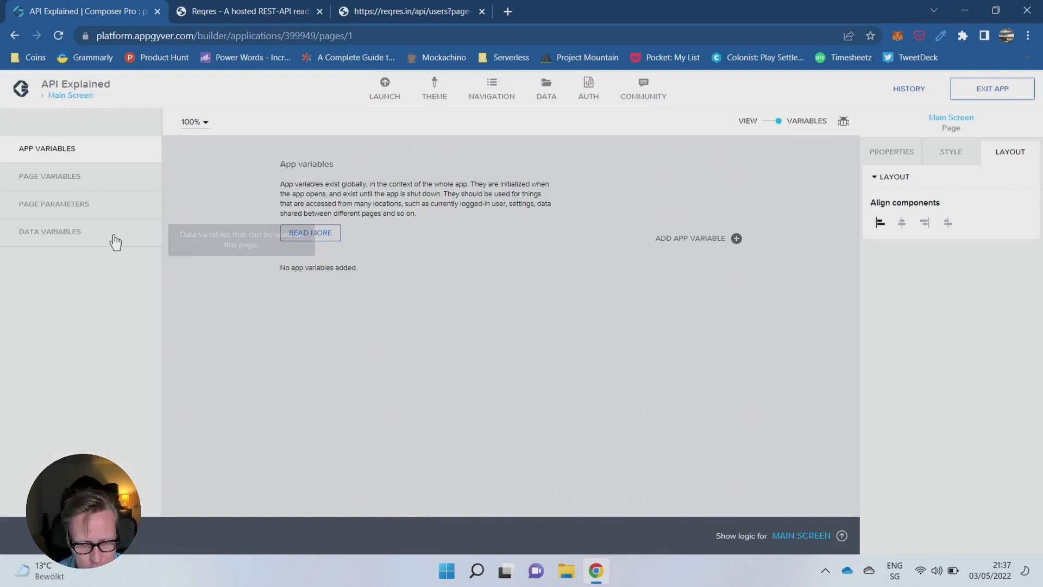
click(79, 239)
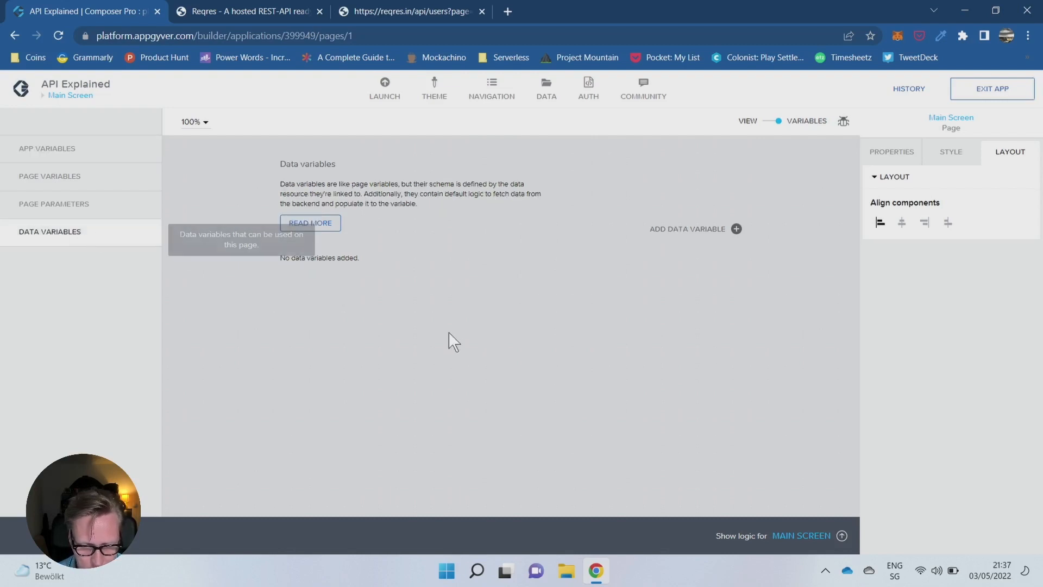
click(736, 228)
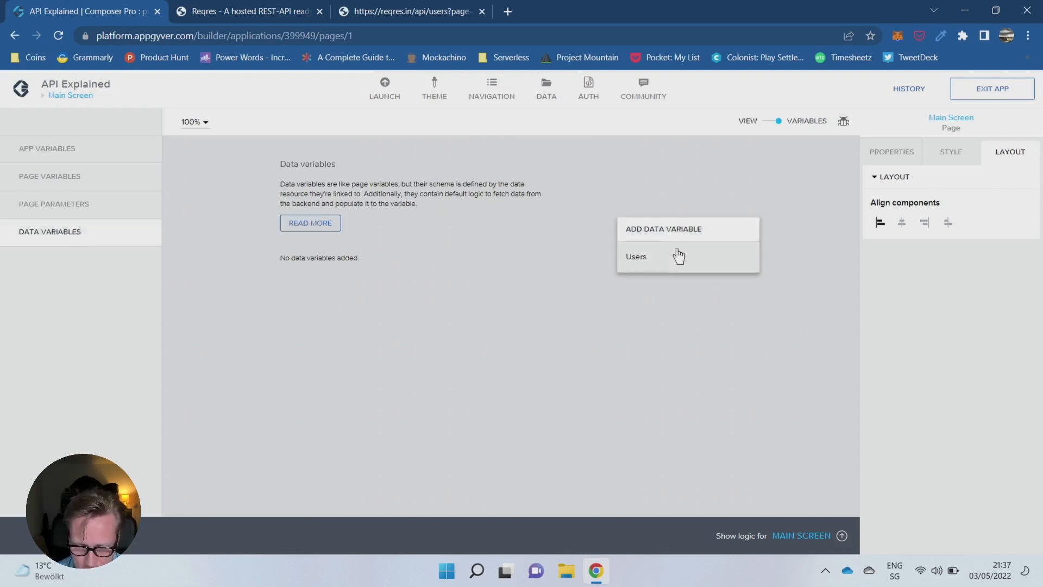
click(650, 260)
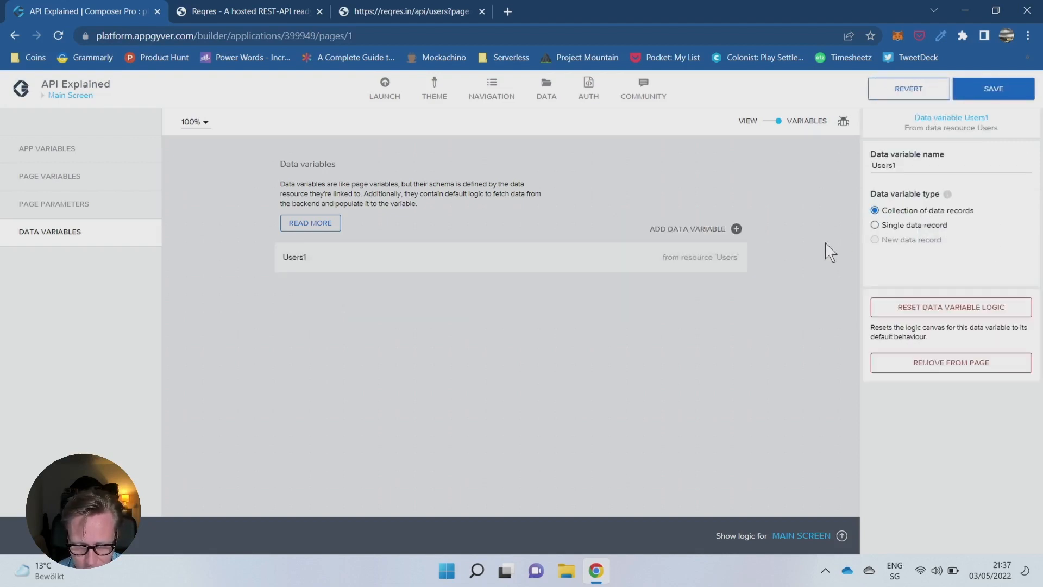
click(950, 161)
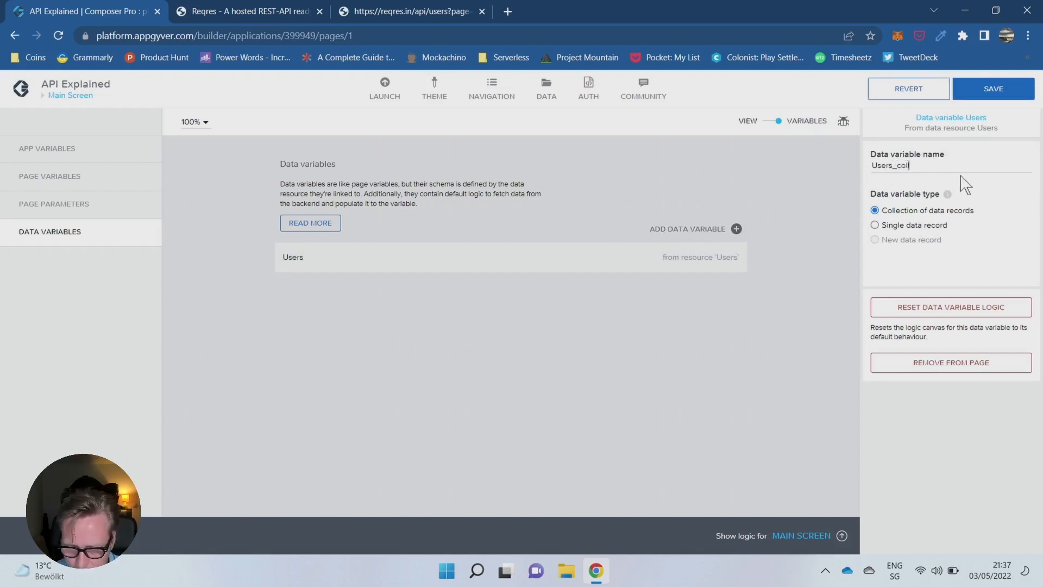
text(_collection)
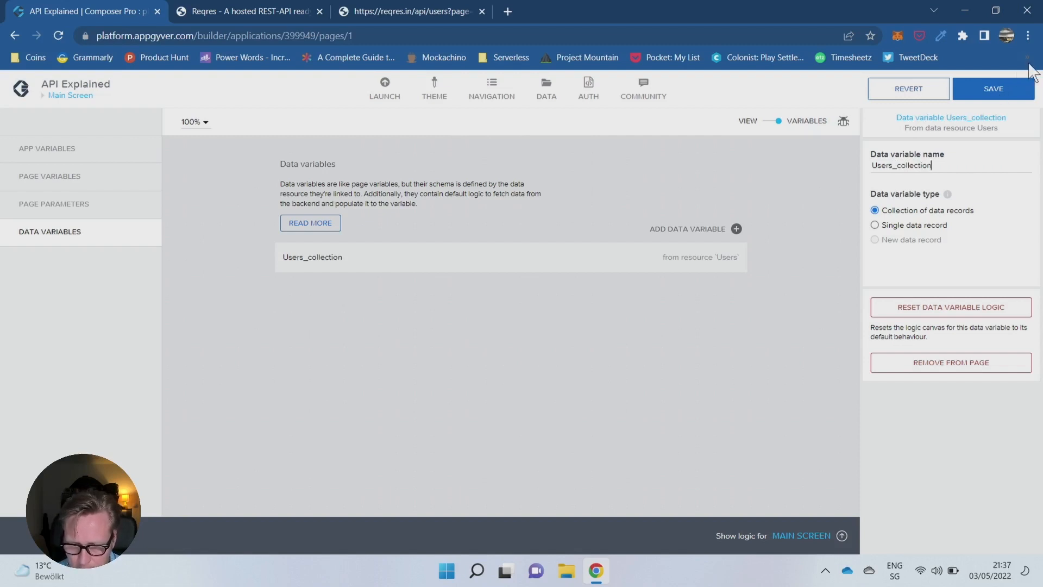
click(999, 90)
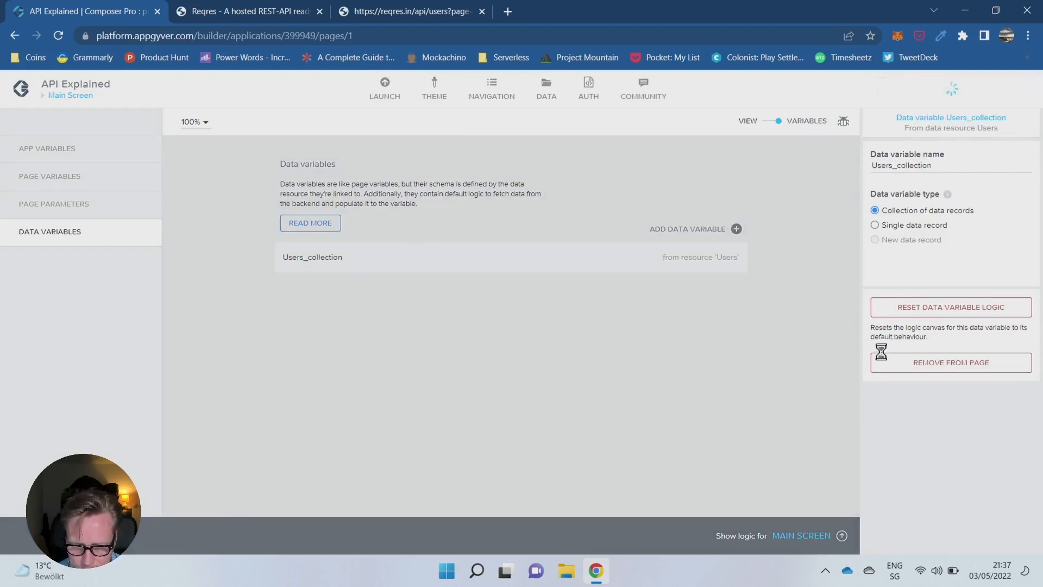
- Delete the Delay node from the data variable's logic, move Set data variable slightly away from Get record collection, and save
click(842, 537)
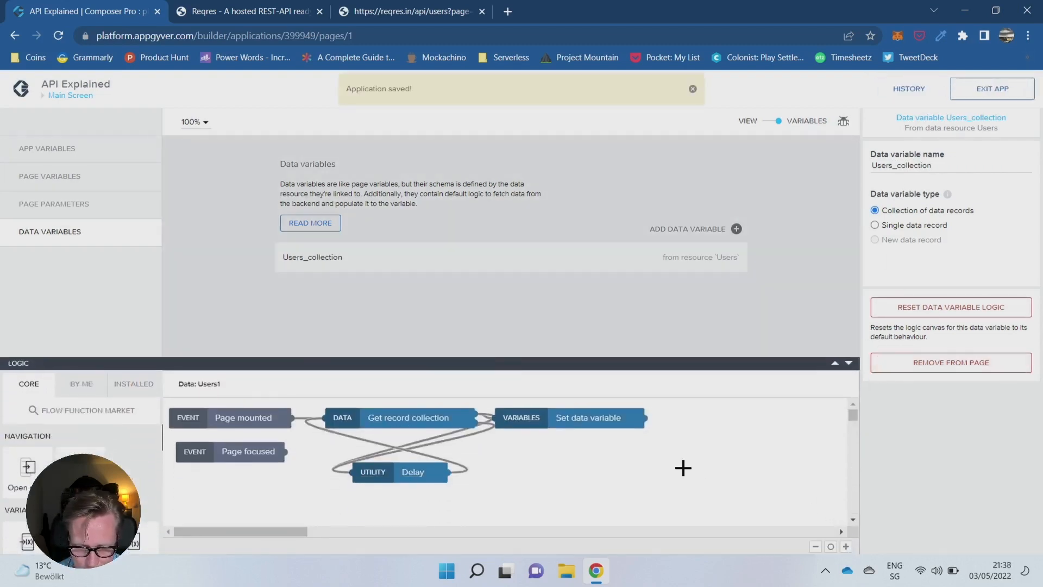
click(417, 471)
click(441, 457)
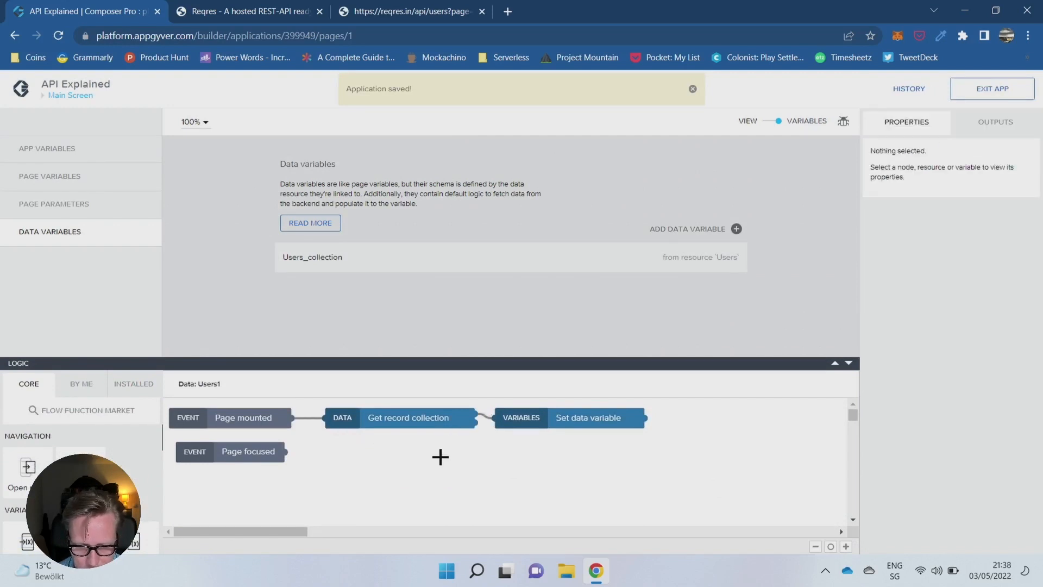
drag(550, 421, 568, 421)
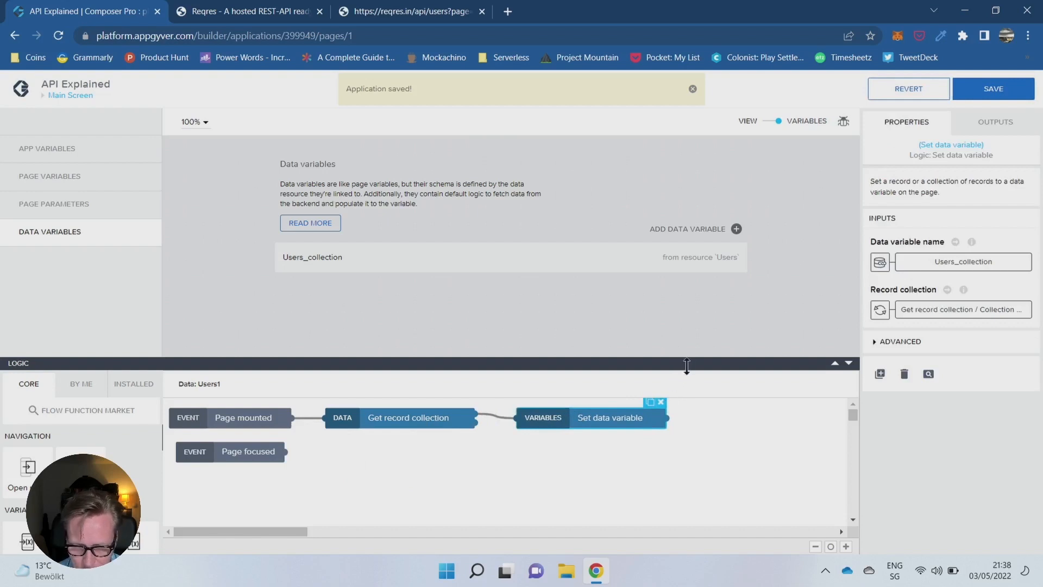
click(1016, 91)
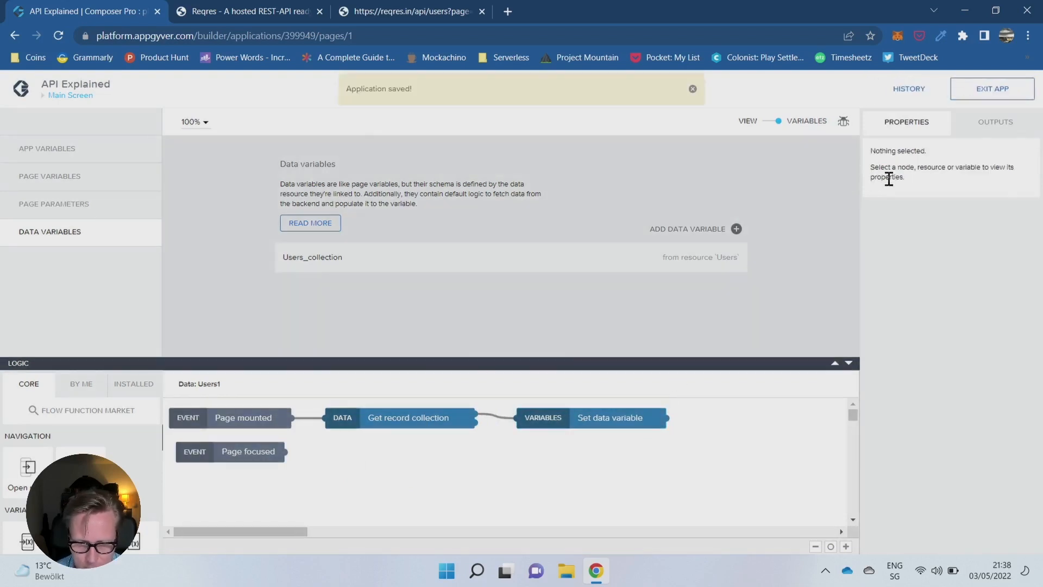
- Bind the Main Screen list item's Repeat with property to the Users_collection data variable
click(767, 125)
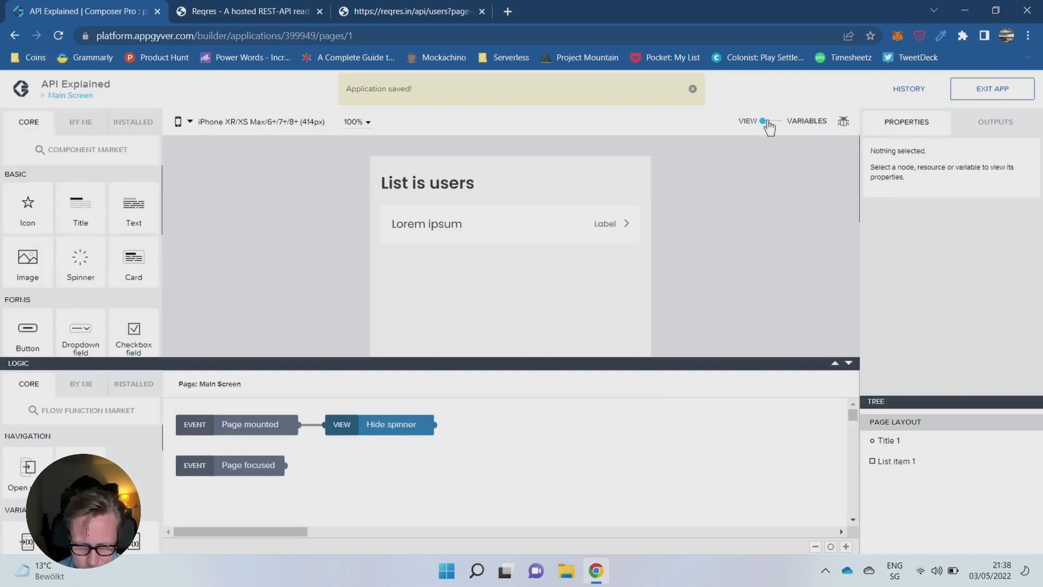
click(532, 234)
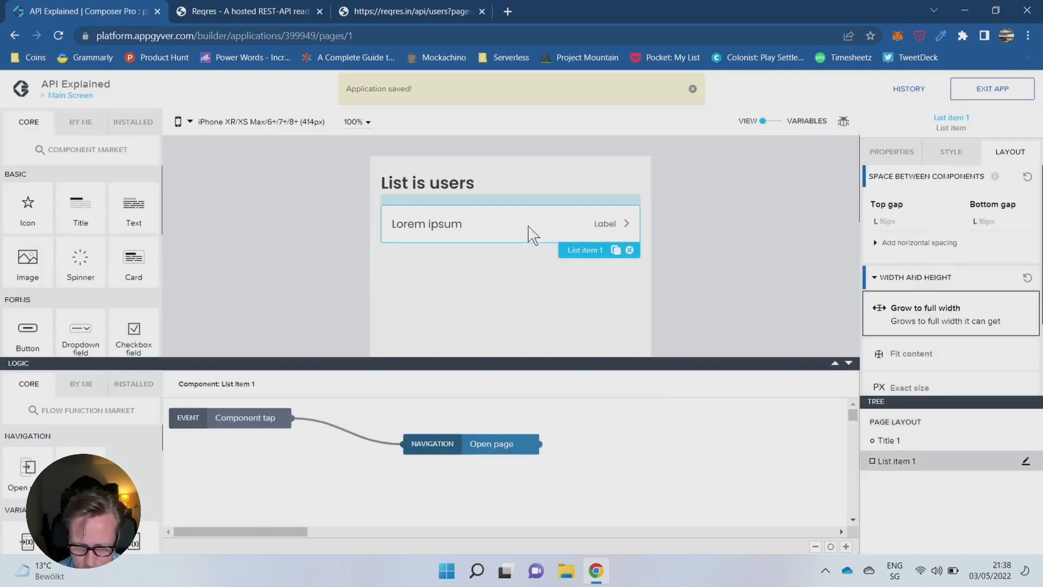
click(891, 154)
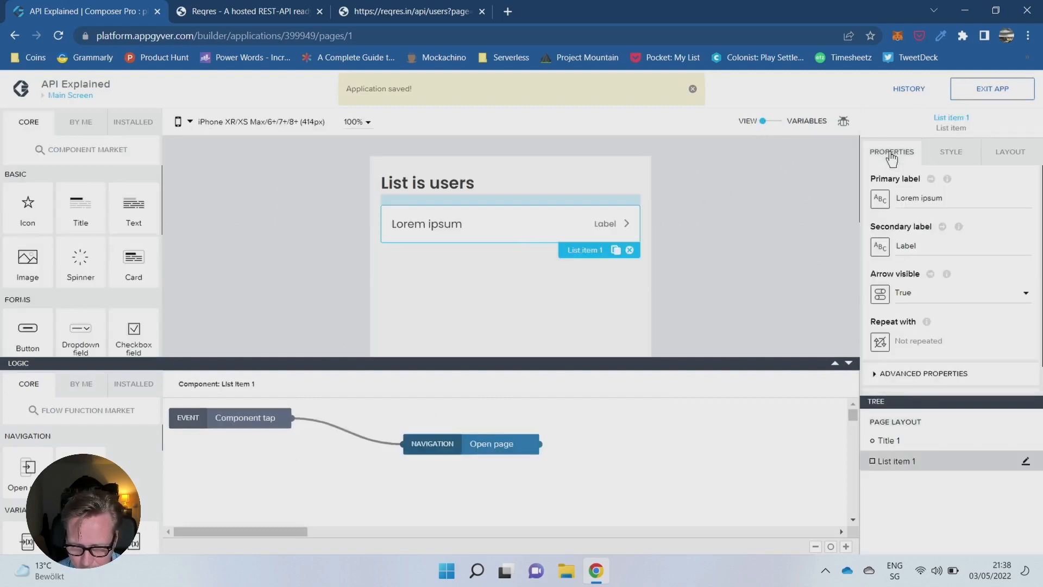
click(881, 344)
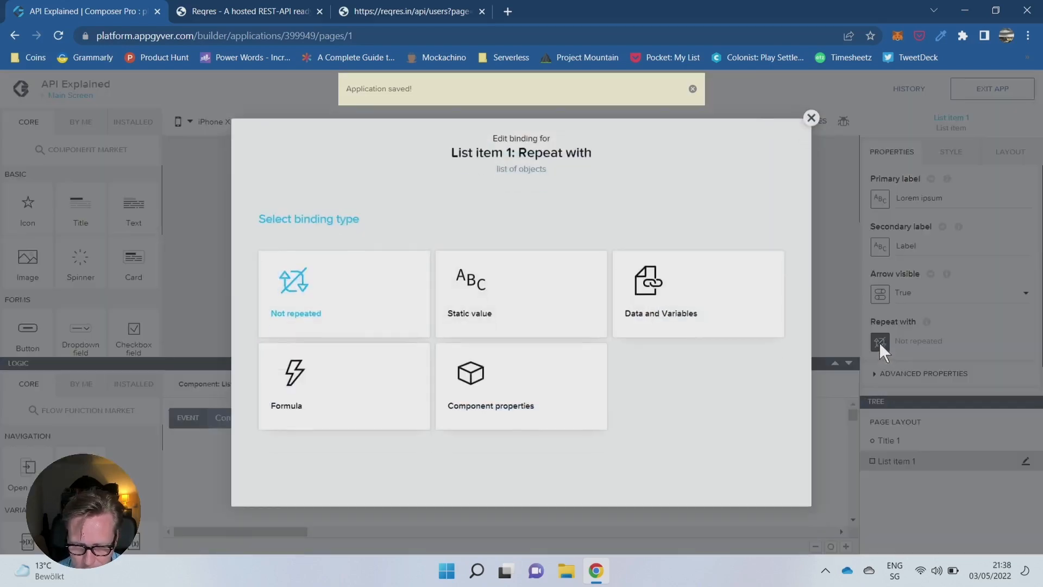
click(643, 317)
click(365, 414)
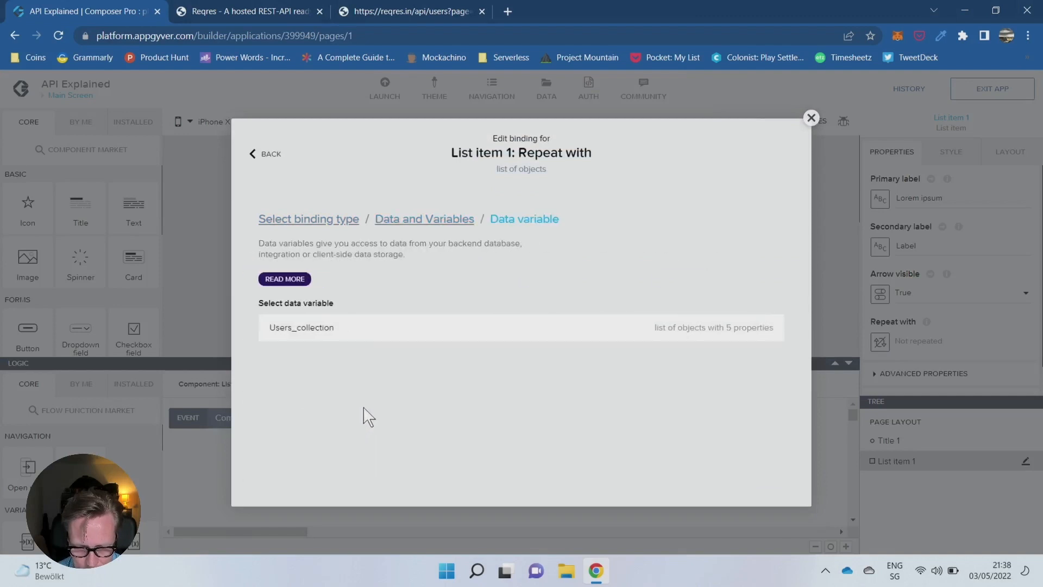
click(334, 327)
click(763, 398)
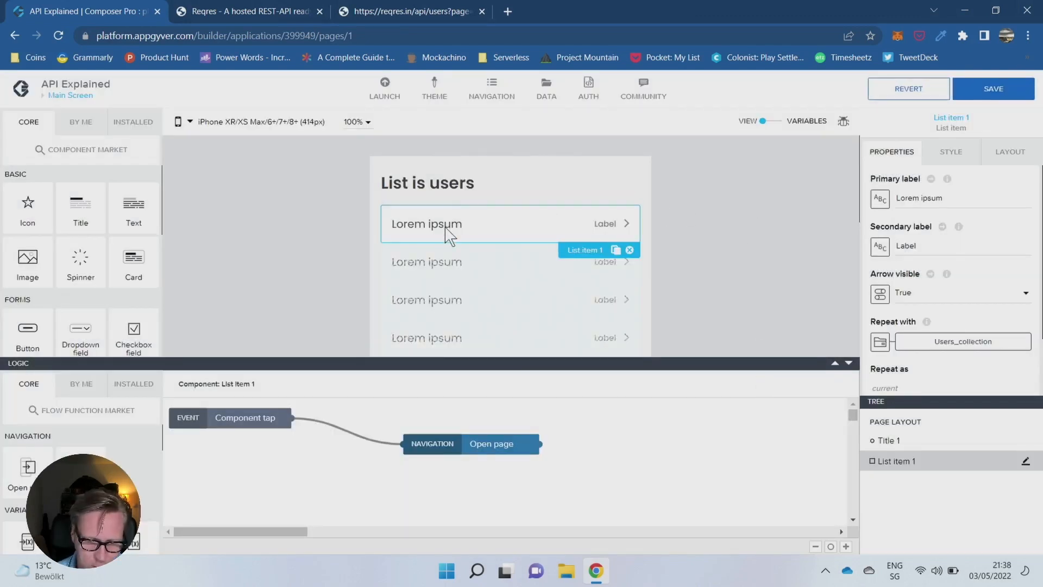
- Open a formula binding for the list item's primary label and insert repeated.current.first_name
click(883, 202)
click(657, 290)
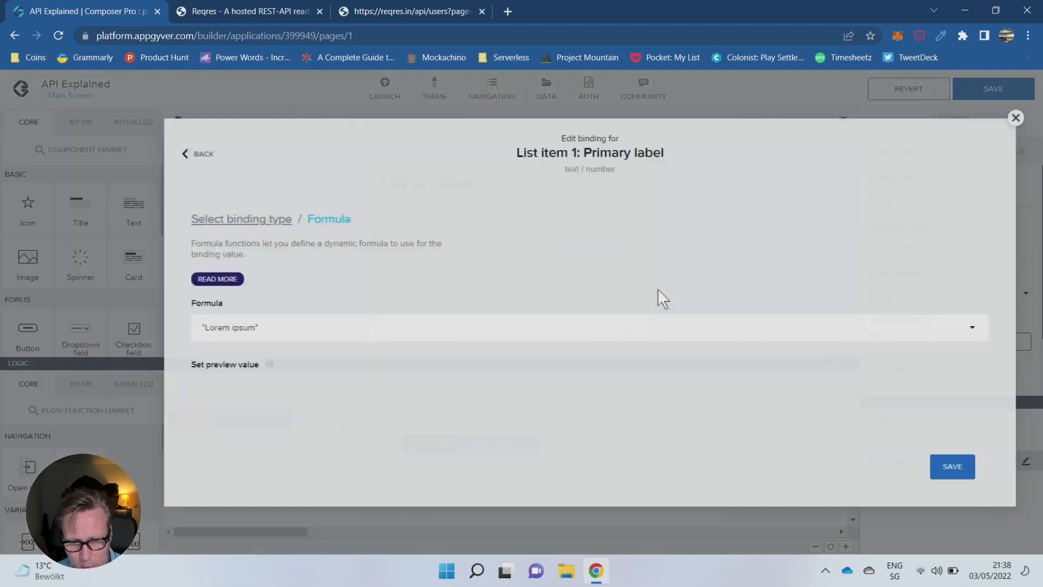
click(366, 324)
drag(258, 260, 3, 213)
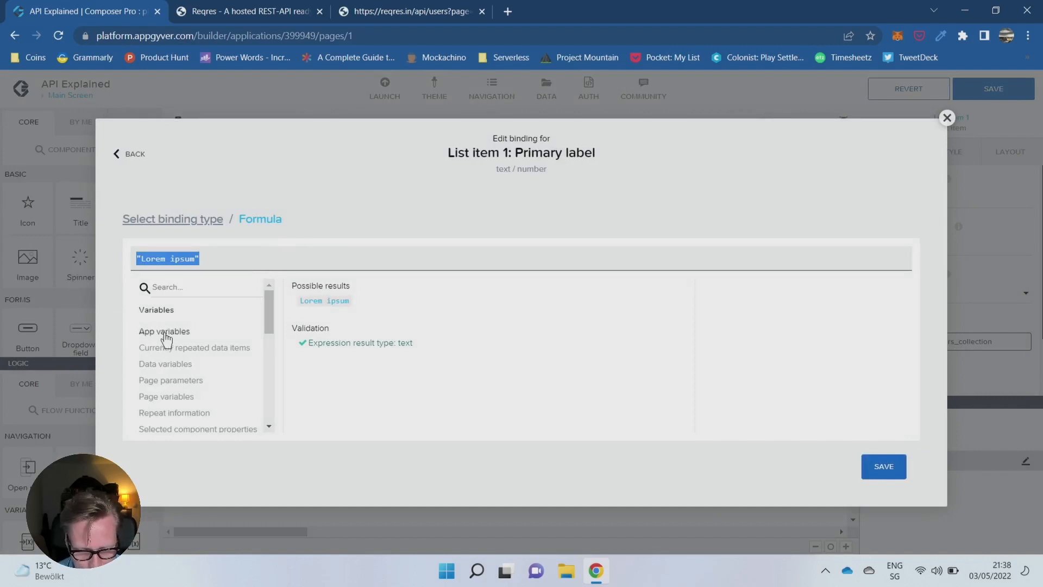
click(175, 348)
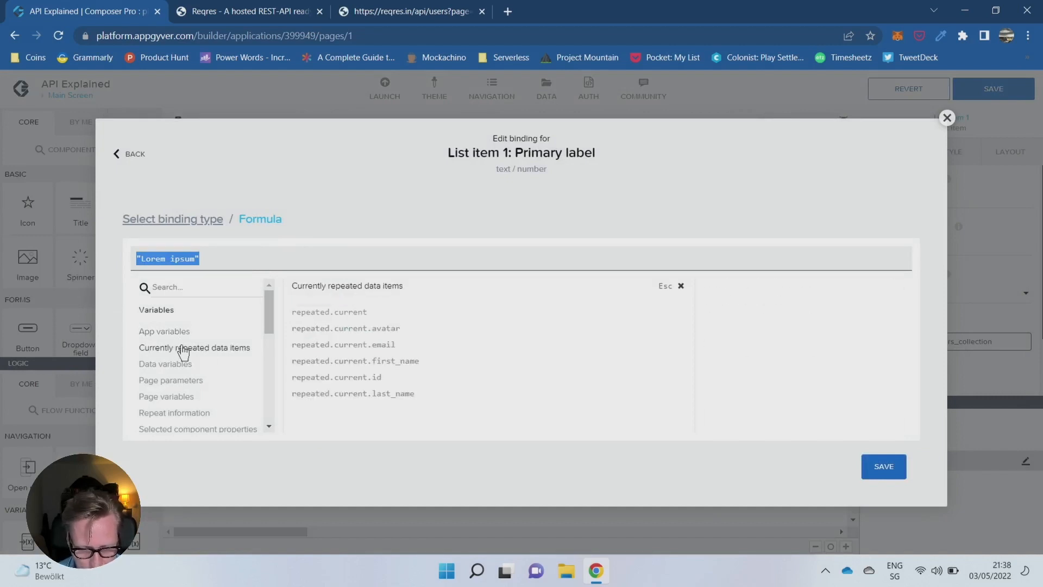
click(361, 360)
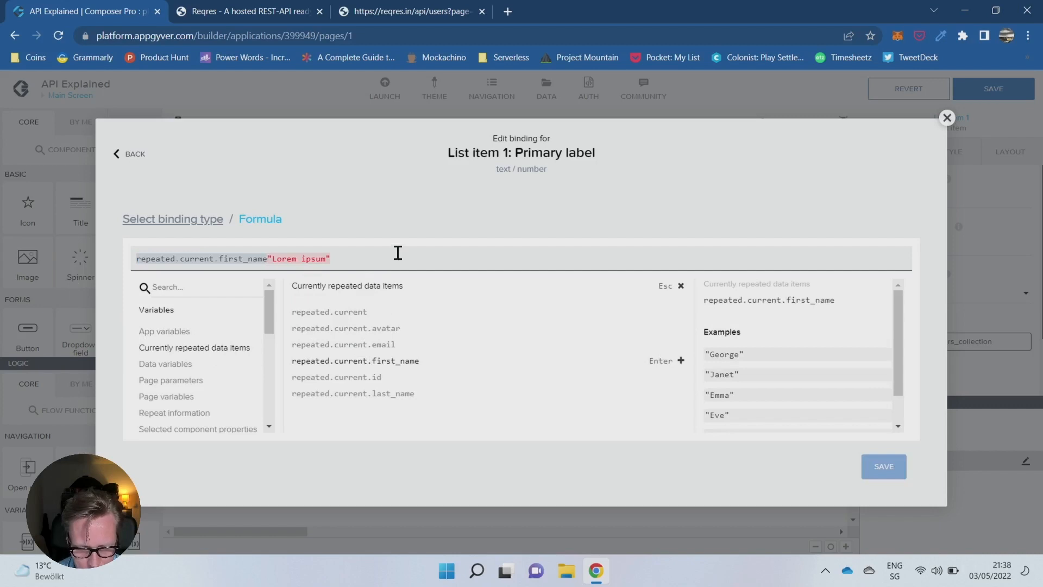
- Complete the primary label formula as repeated.current.first_name + " " + repeated.current.last_name and save the binding
text(+ ")
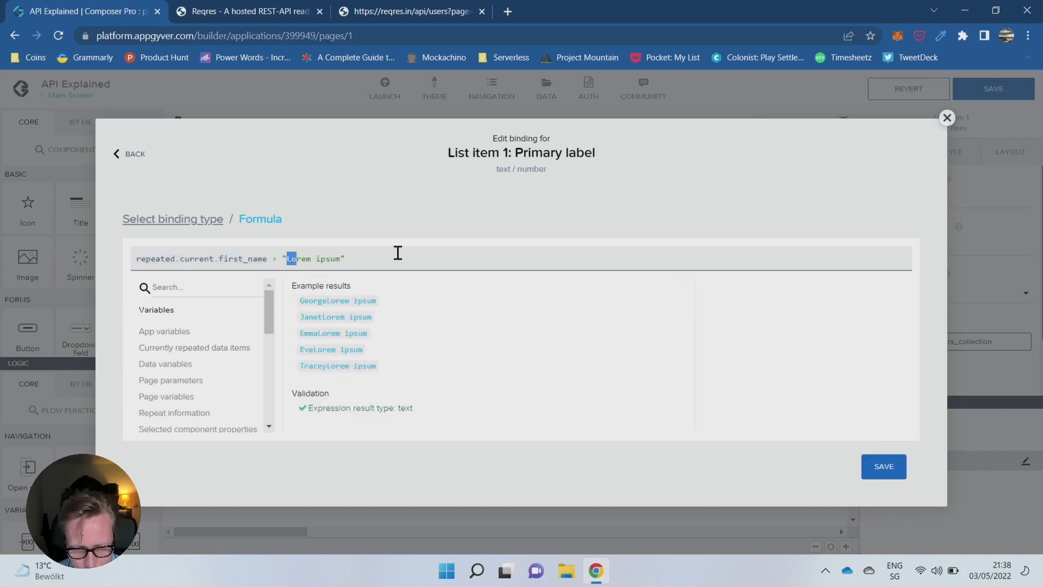
text( " )
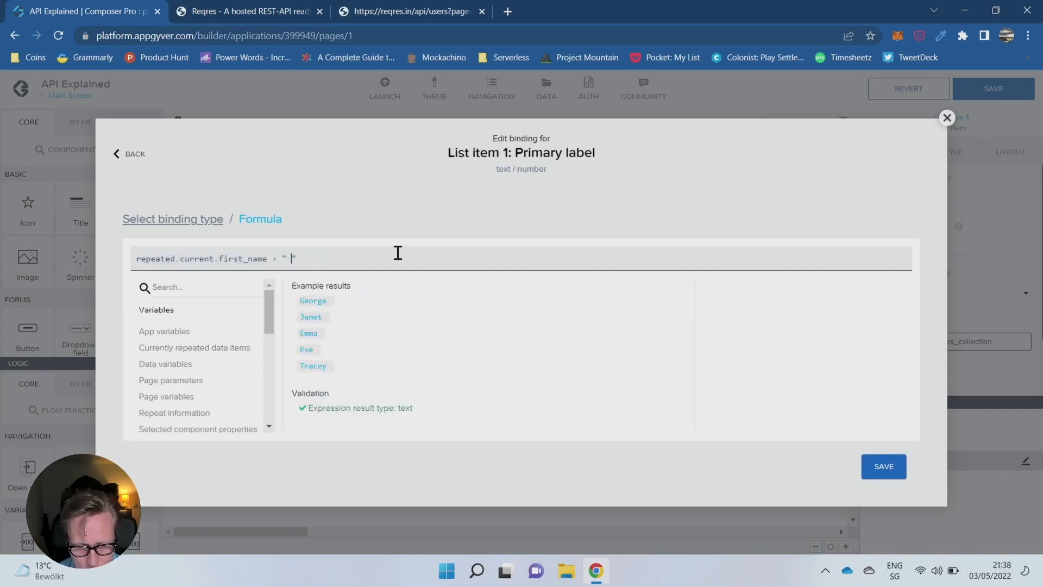
text(+)
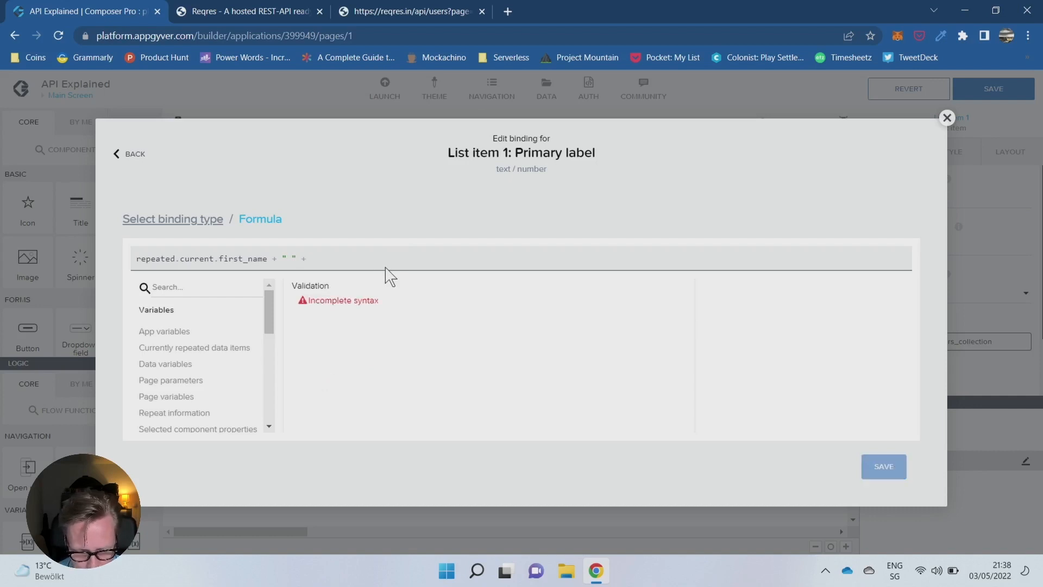
click(163, 364)
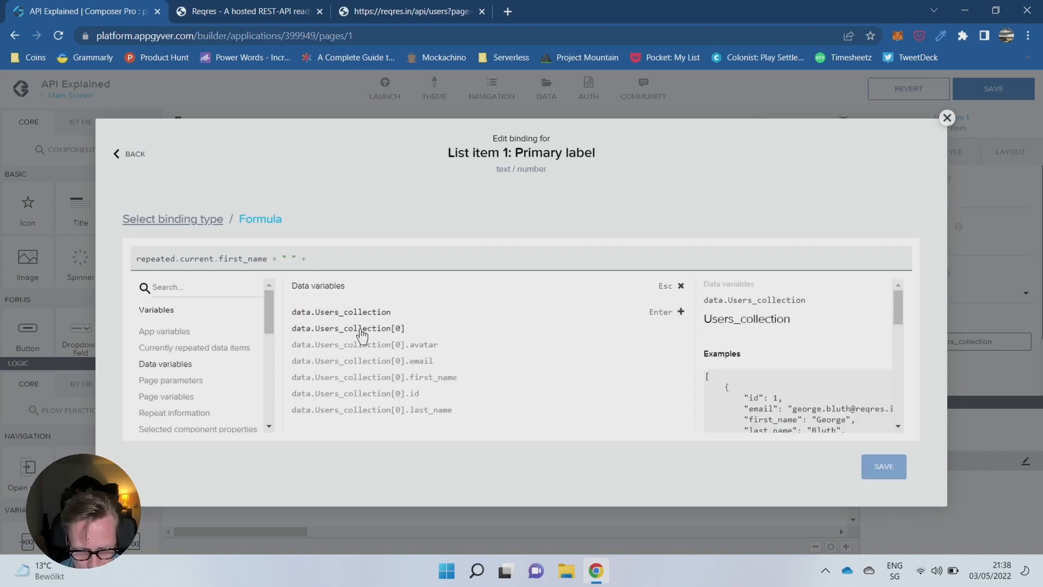
click(177, 347)
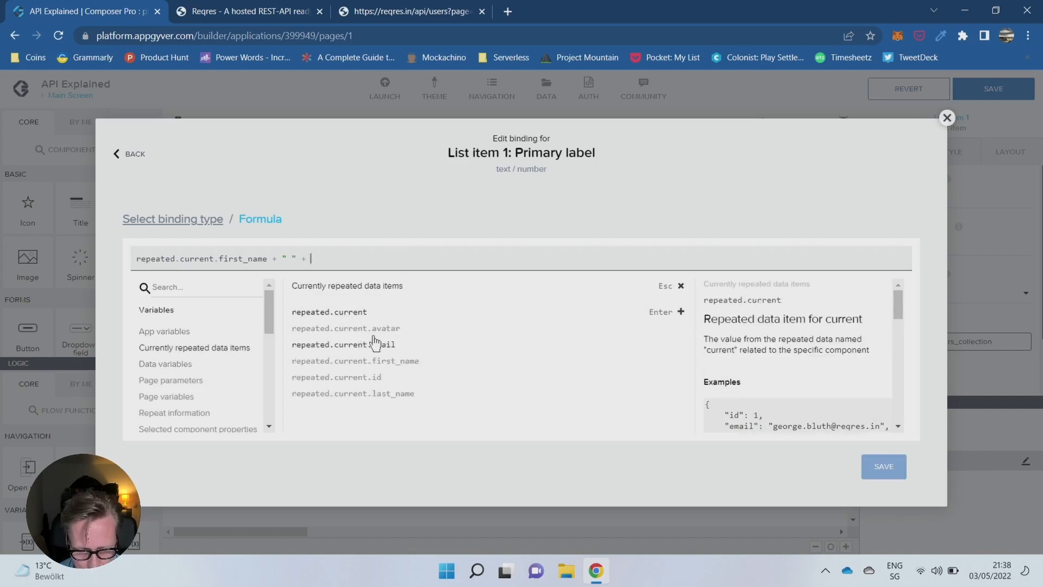
click(366, 395)
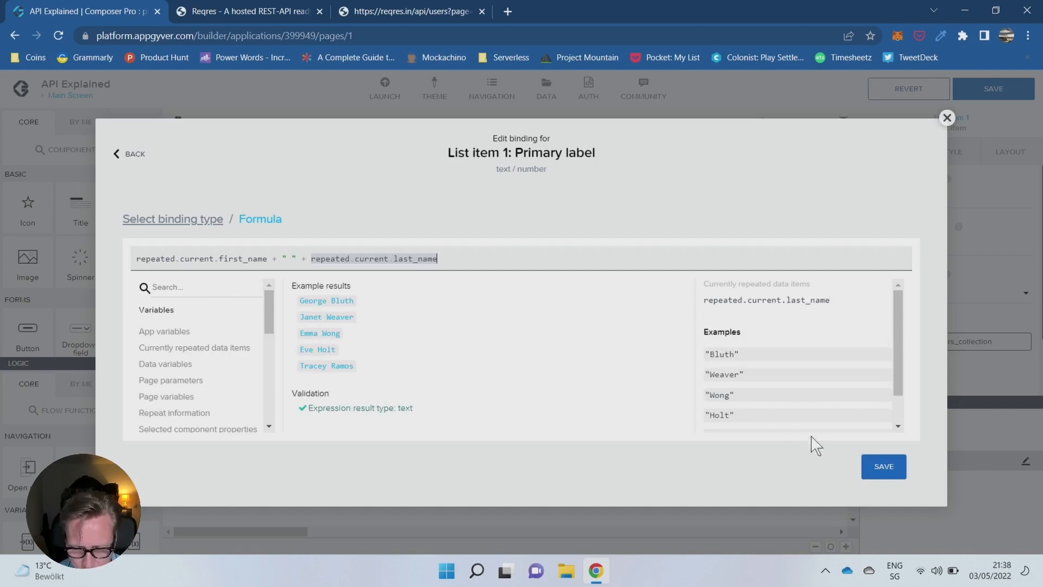
click(881, 470)
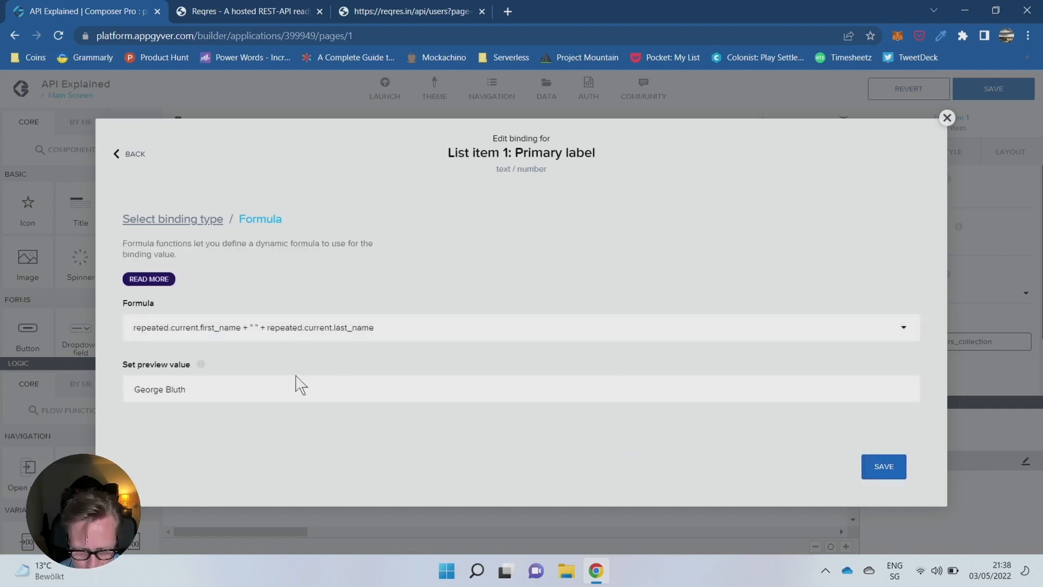
click(884, 468)
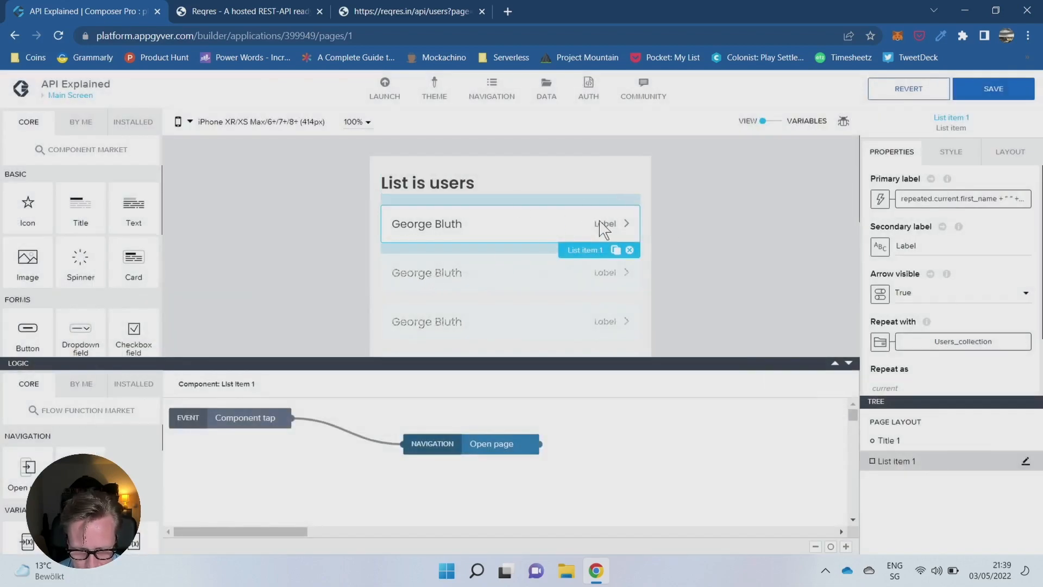
- Replace the list item's secondary label text with "more"
double_click(926, 246)
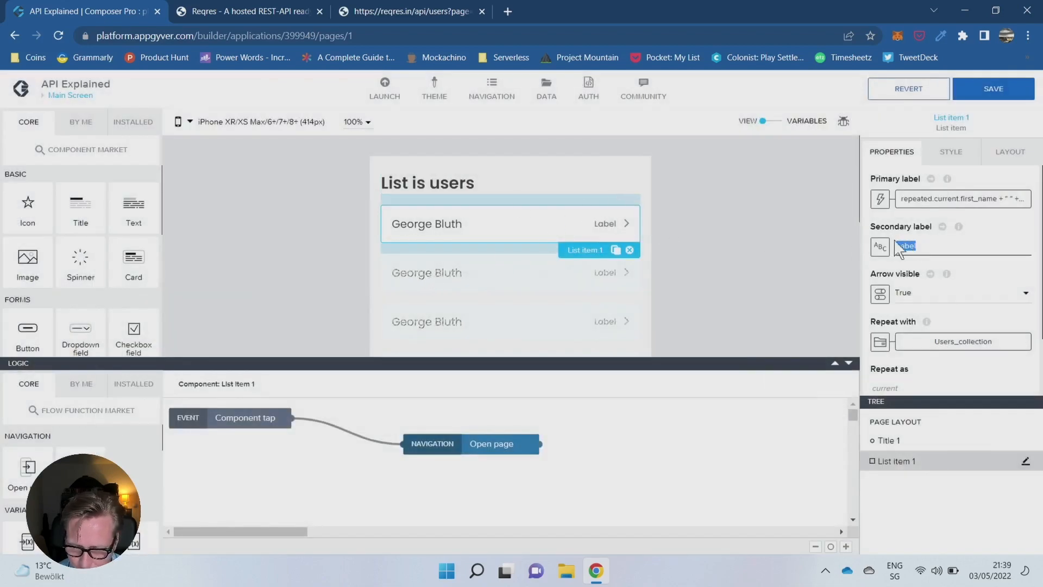
key(BackSpace)
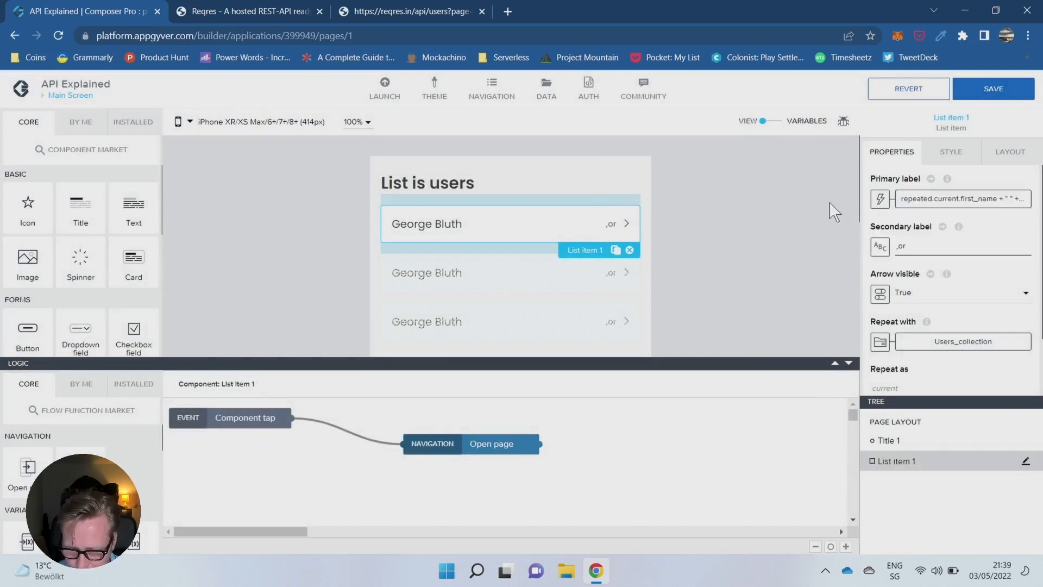
double_click(948, 247)
key(BackSpace)
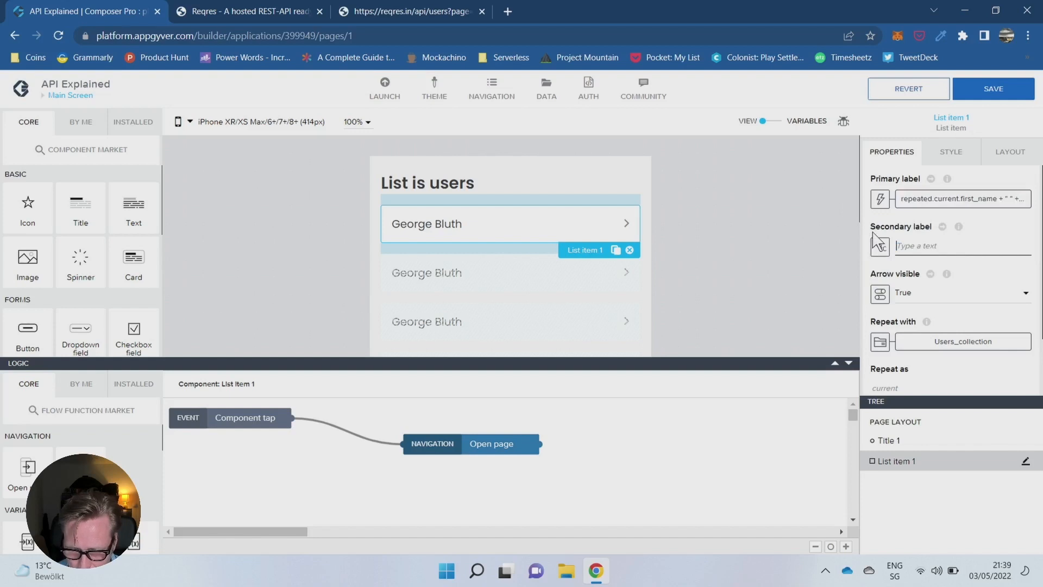
text(more)
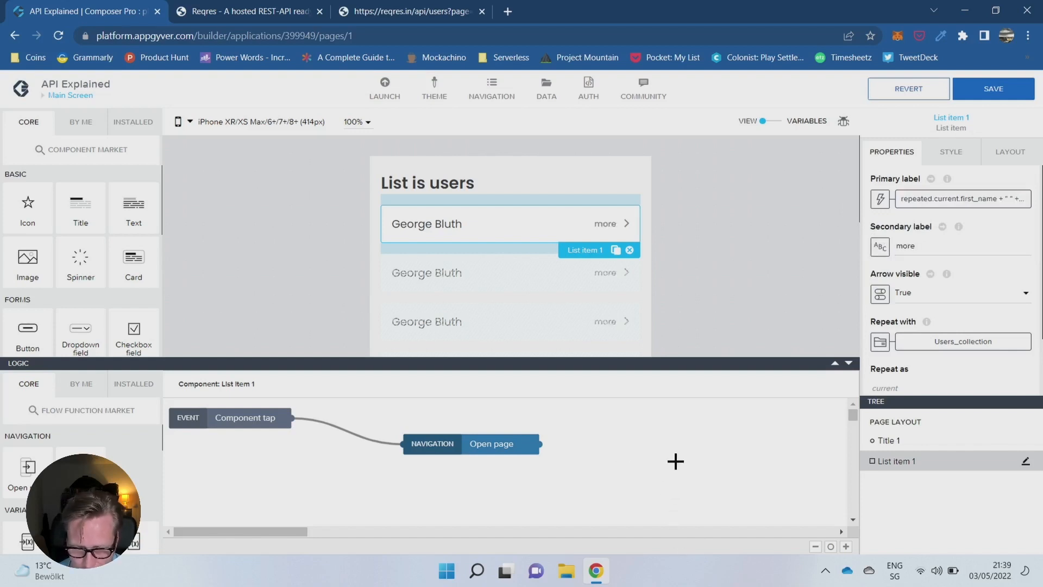
- Open the binding options for the id parameter of the list item's Open page logic node
click(517, 444)
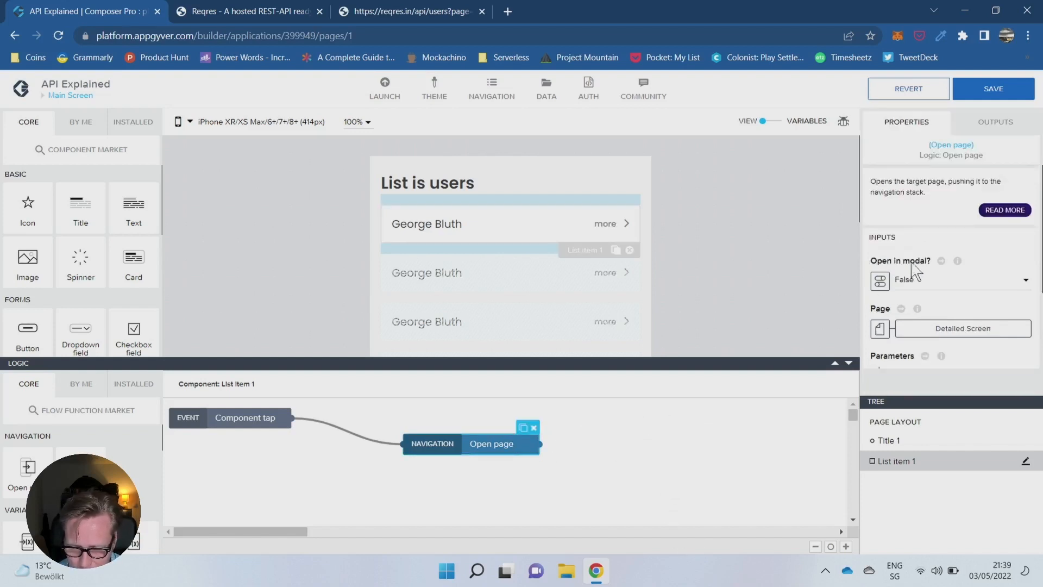
scroll(904, 331, down, 1)
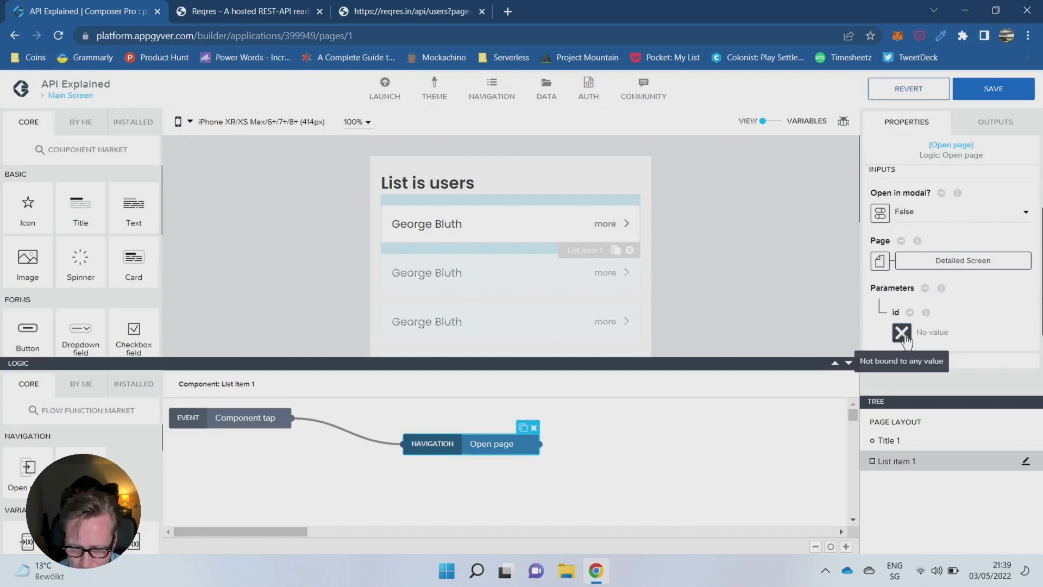
click(902, 332)
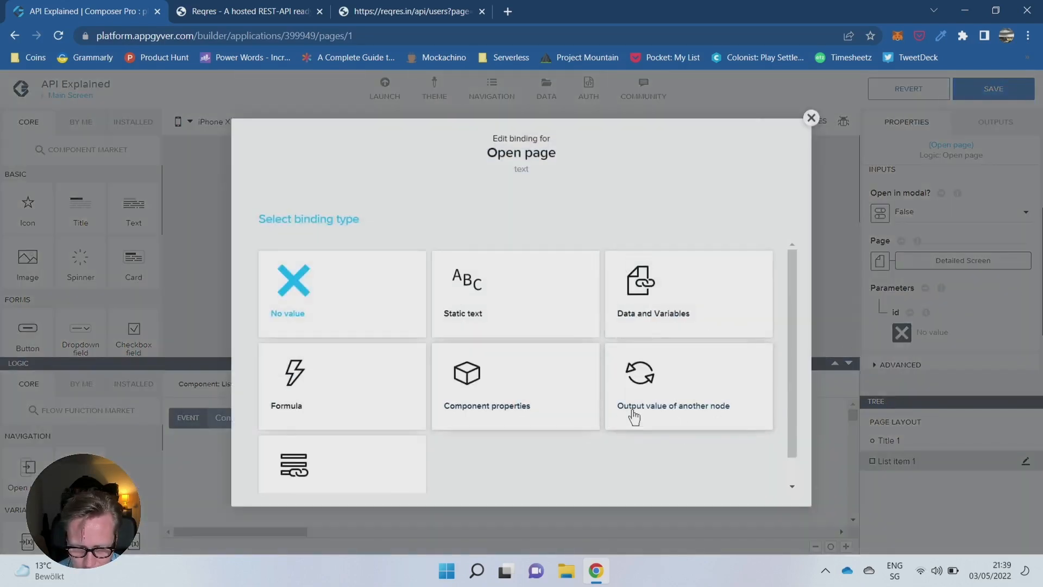
click(307, 472)
click(349, 342)
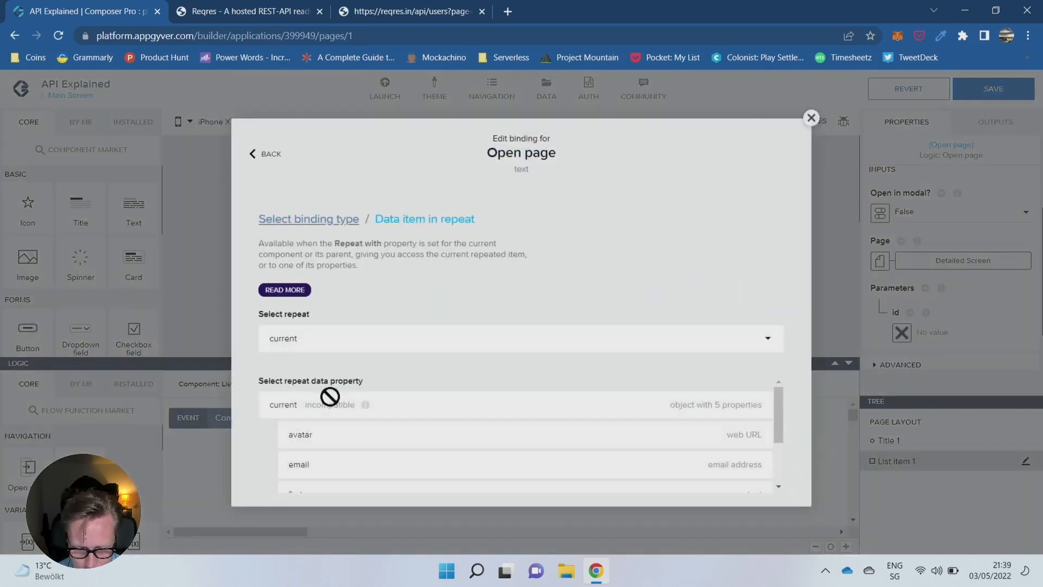
scroll(331, 402, down, 2)
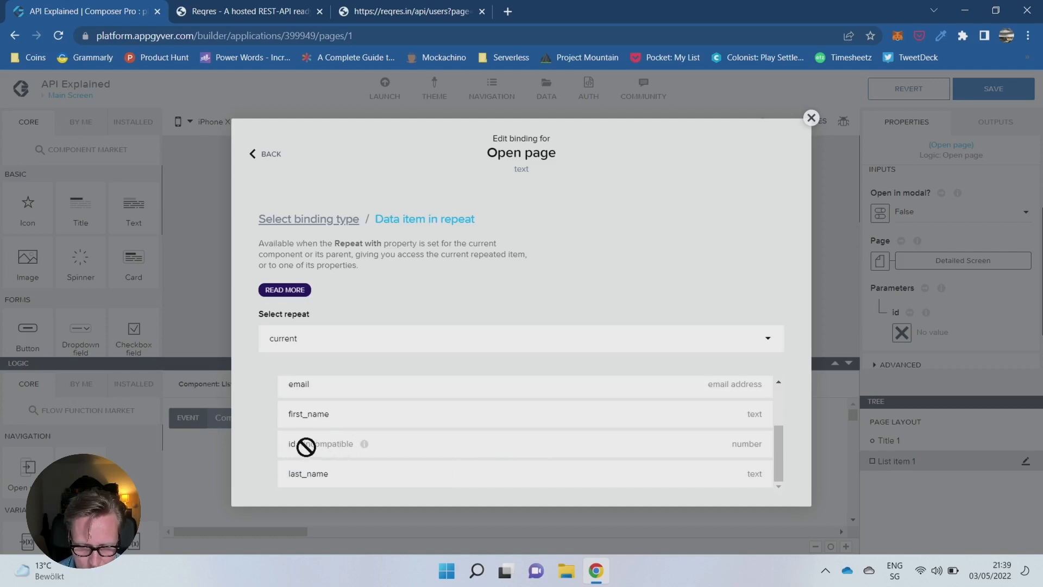
click(321, 221)
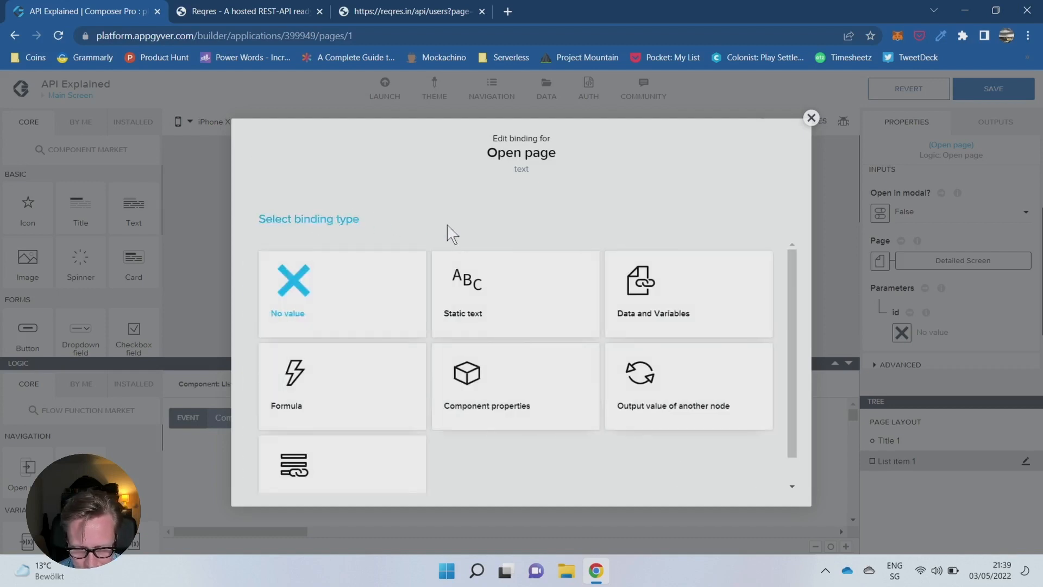
- Create a formula binding for the Open page node's id parameter and enter an empty STRING() function
scroll(554, 294, down, 2)
scroll(345, 386, up, 2)
click(343, 387)
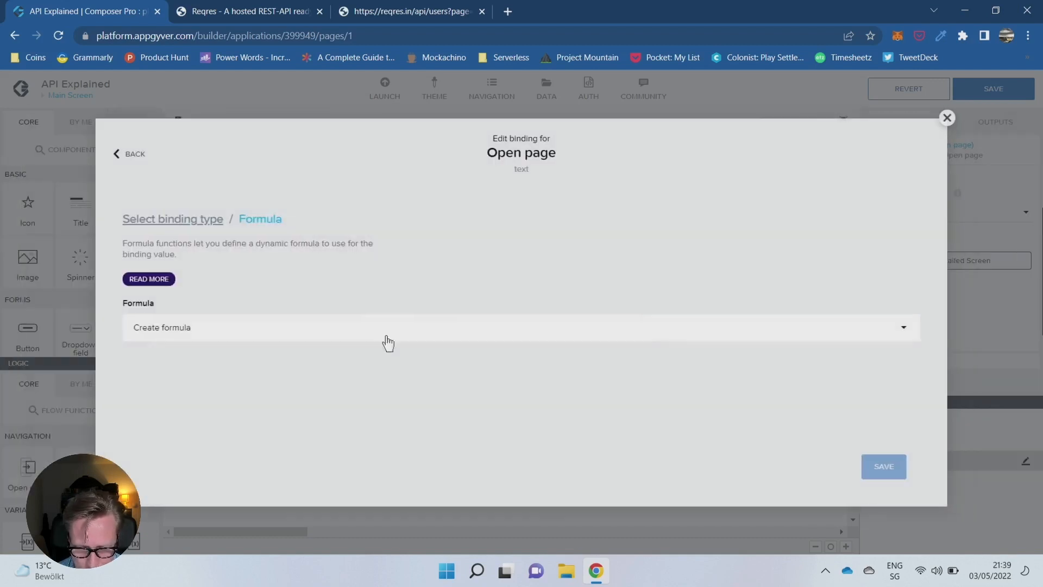
click(347, 328)
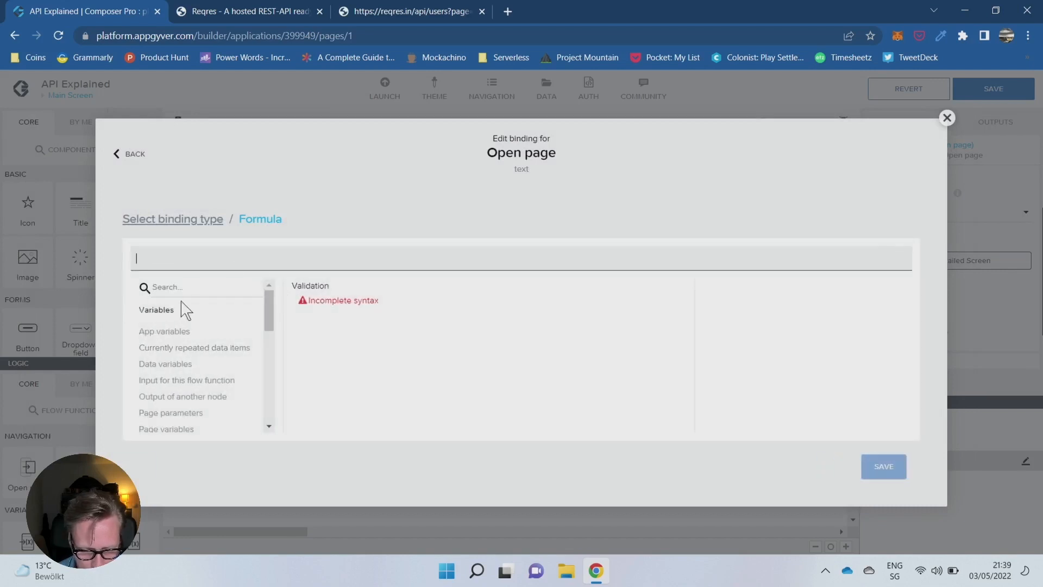
text(s)
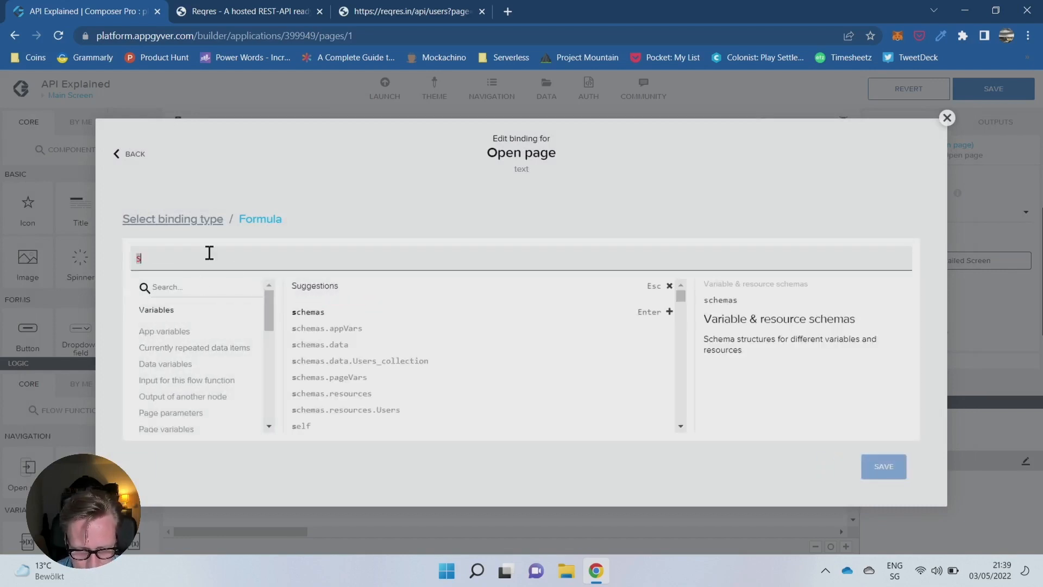
text(TRIN()
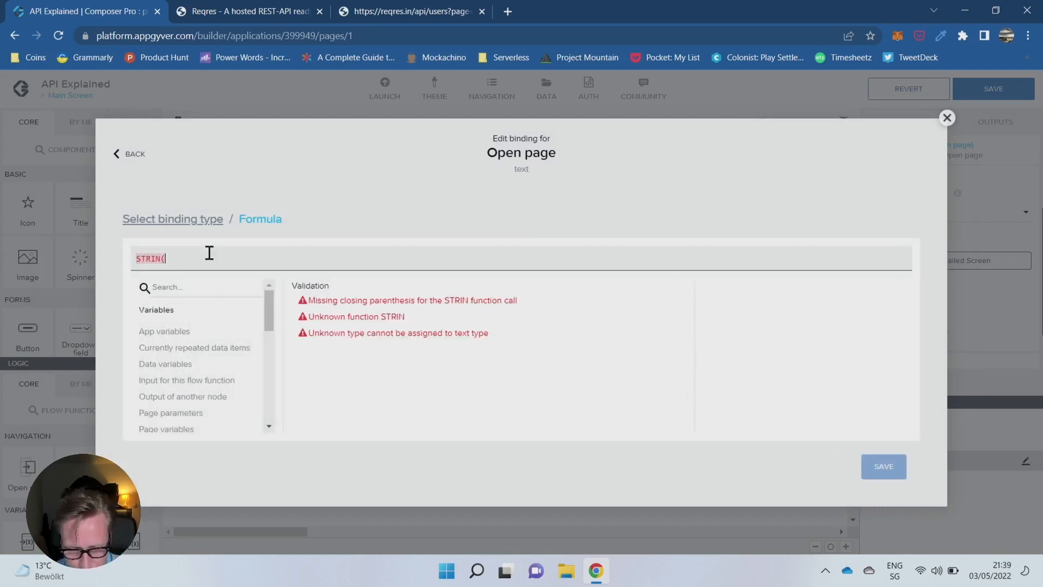
text())
key(Left)
key(Left)
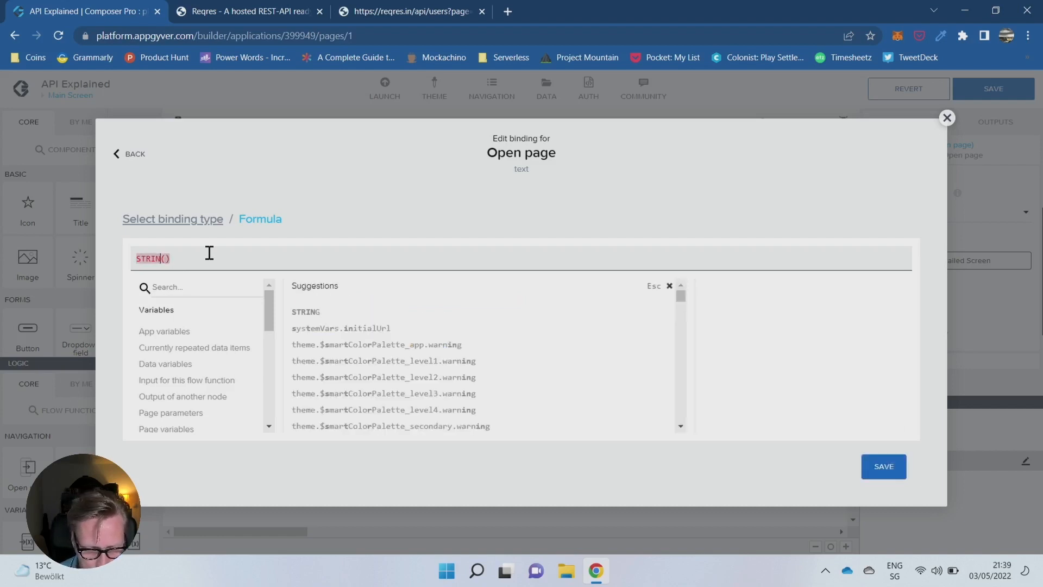
text(G)
key(Right)
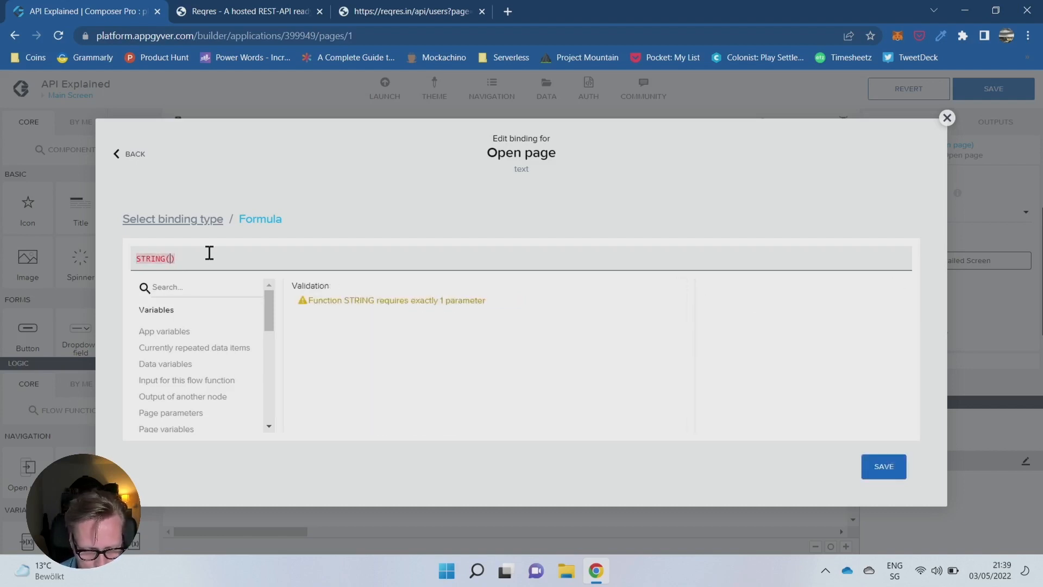
- Insert repeated.current.id as the argument of the STRING function and save the id parameter's formula
click(186, 350)
click(333, 375)
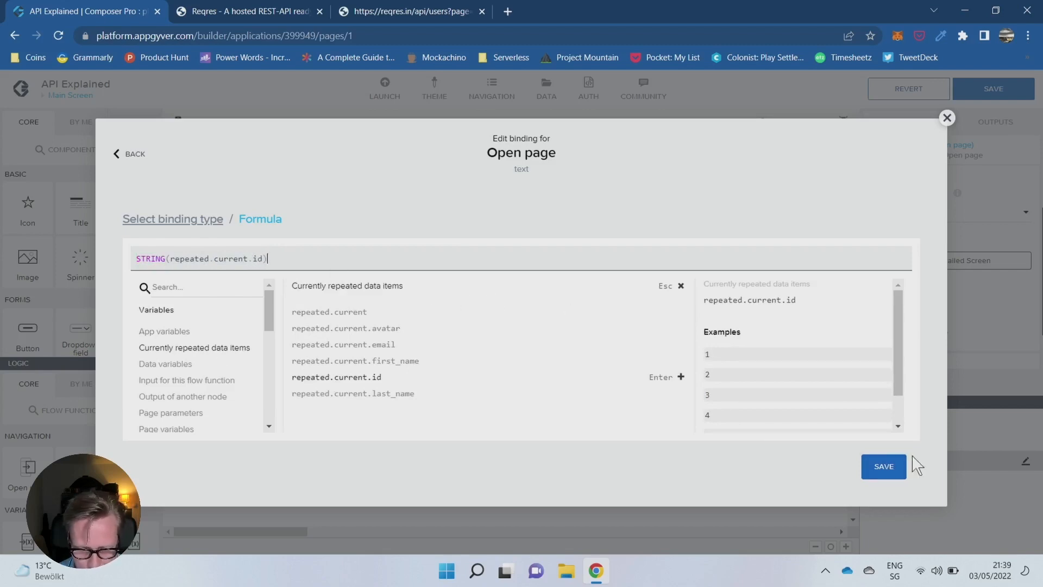
click(885, 466)
- Move the Open page node slightly closer to the Component tap event and save the app
drag(521, 436, 483, 424)
click(551, 447)
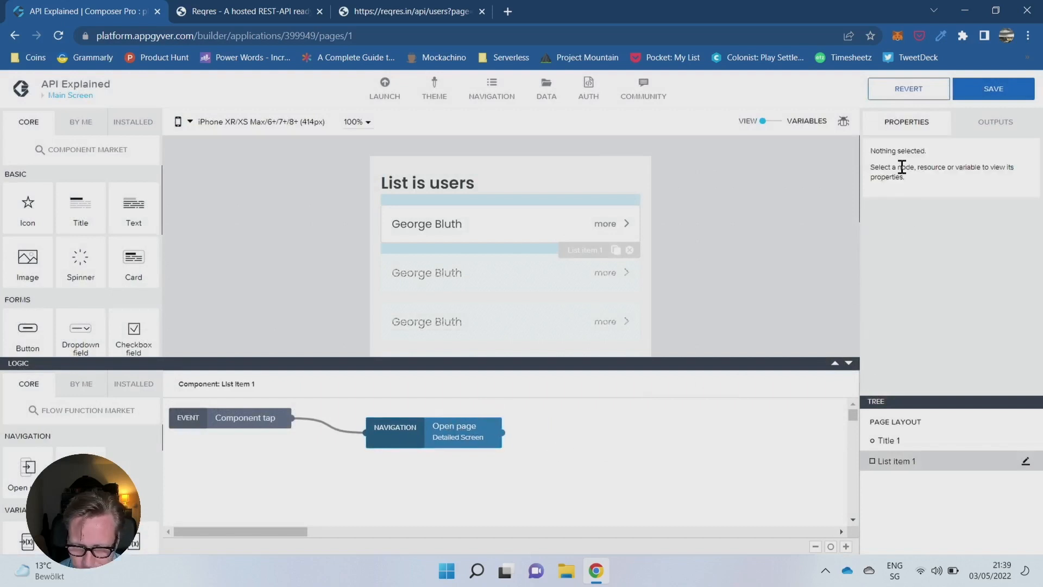
click(999, 93)
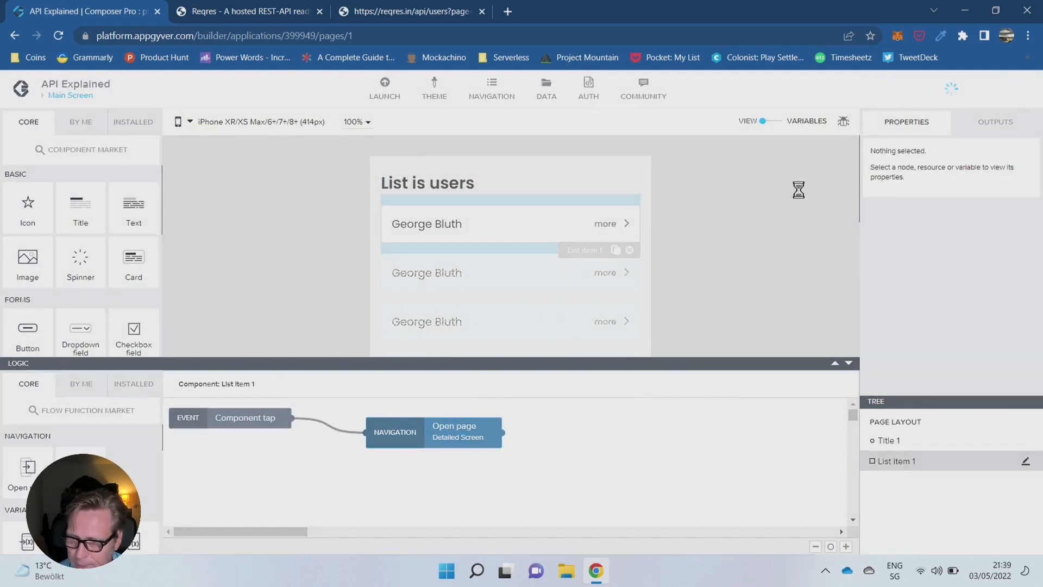
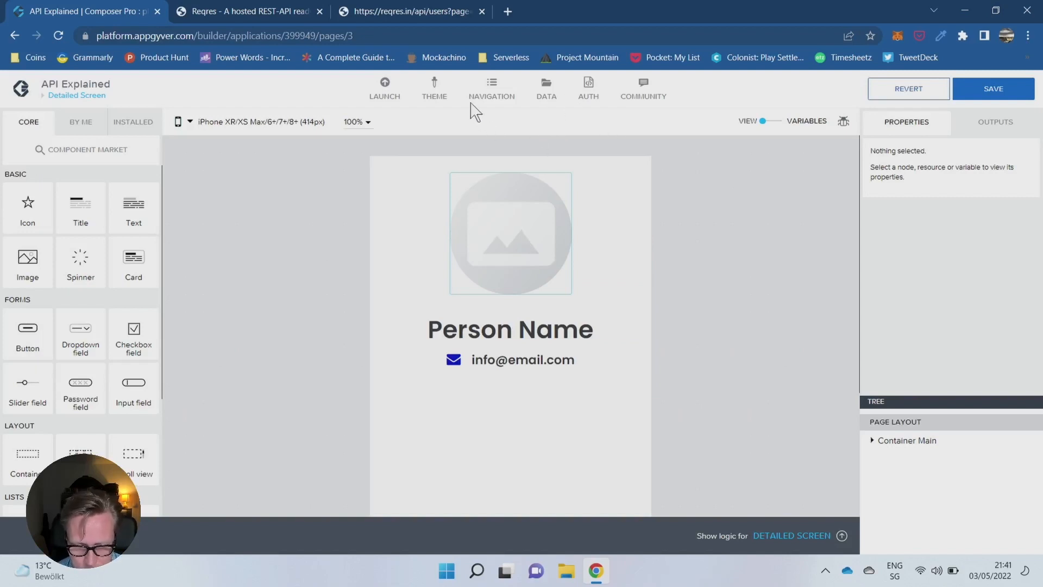
- Open the Get Record configuration of the Users REST resource and start editing its relative path
click(543, 97)
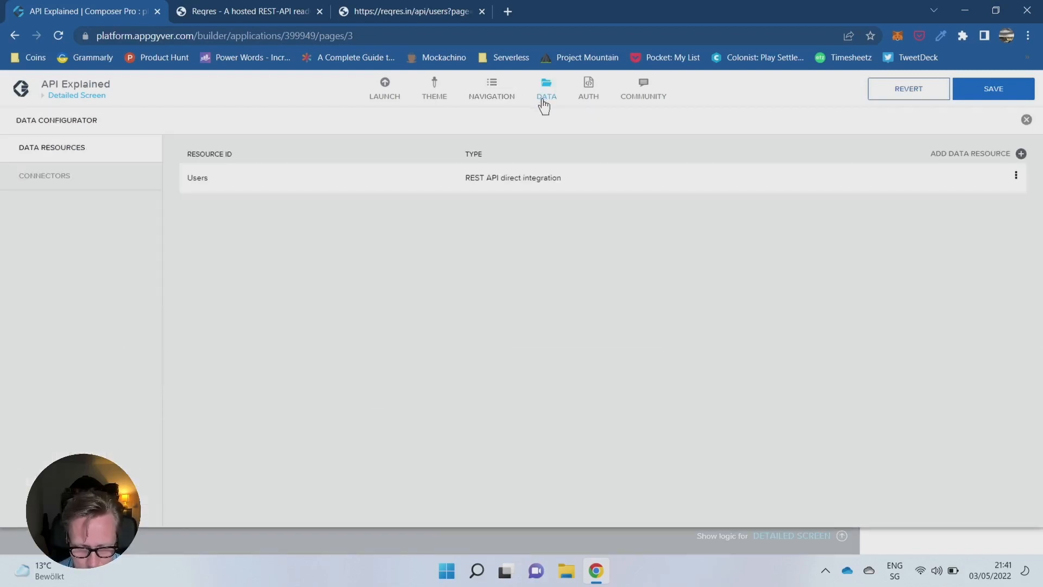
click(543, 184)
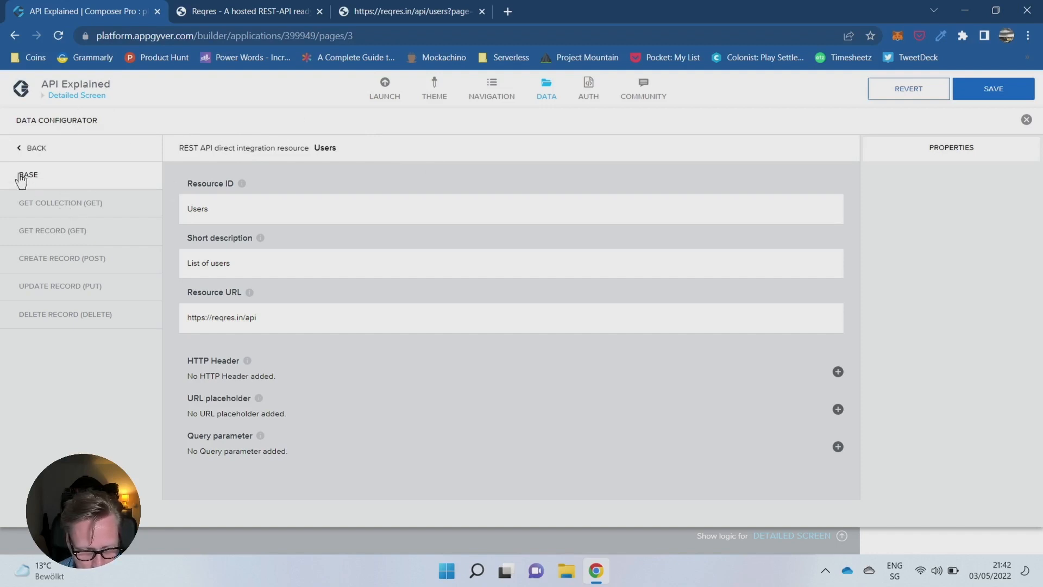
click(70, 210)
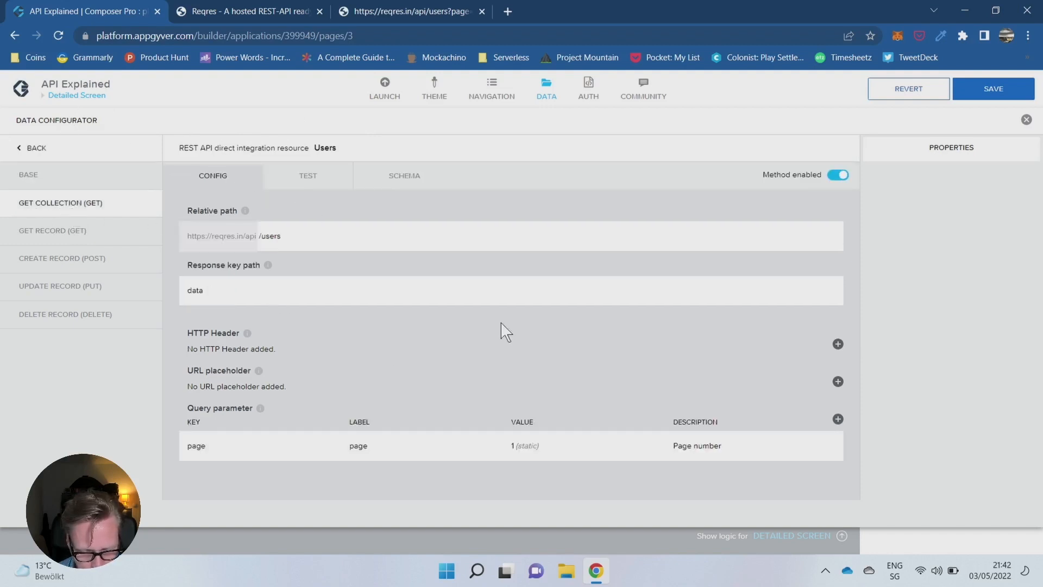
click(74, 244)
click(265, 236)
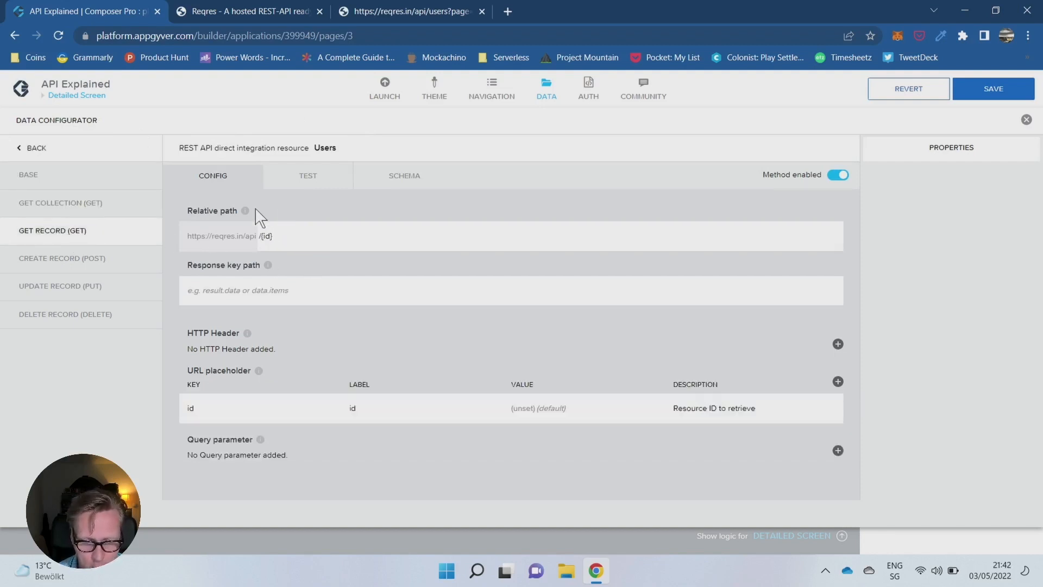
- Examine the Single User example on the Reqres site, its data key, and the full response of /api/users/2
click(239, 12)
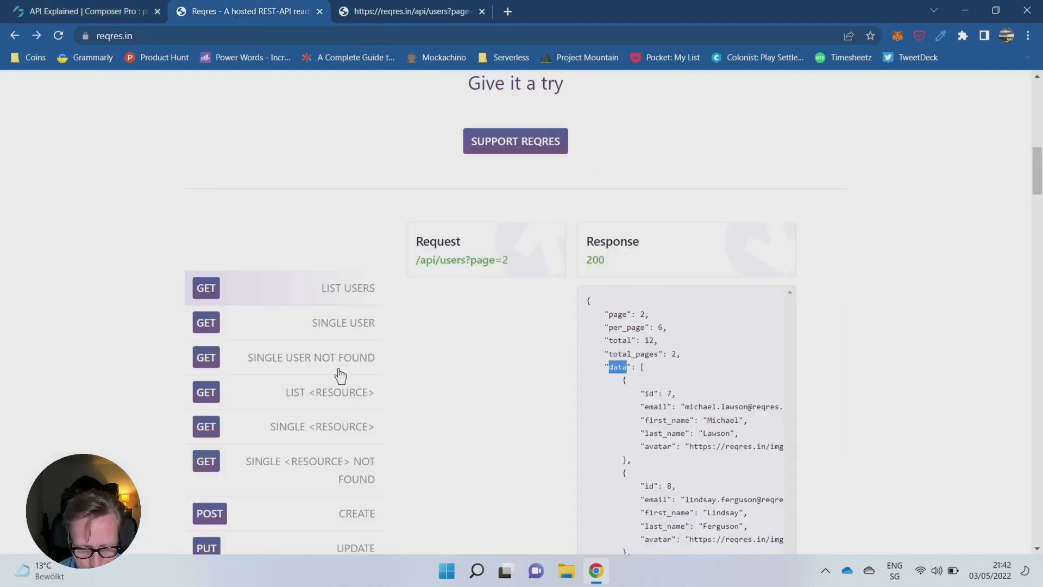
click(333, 326)
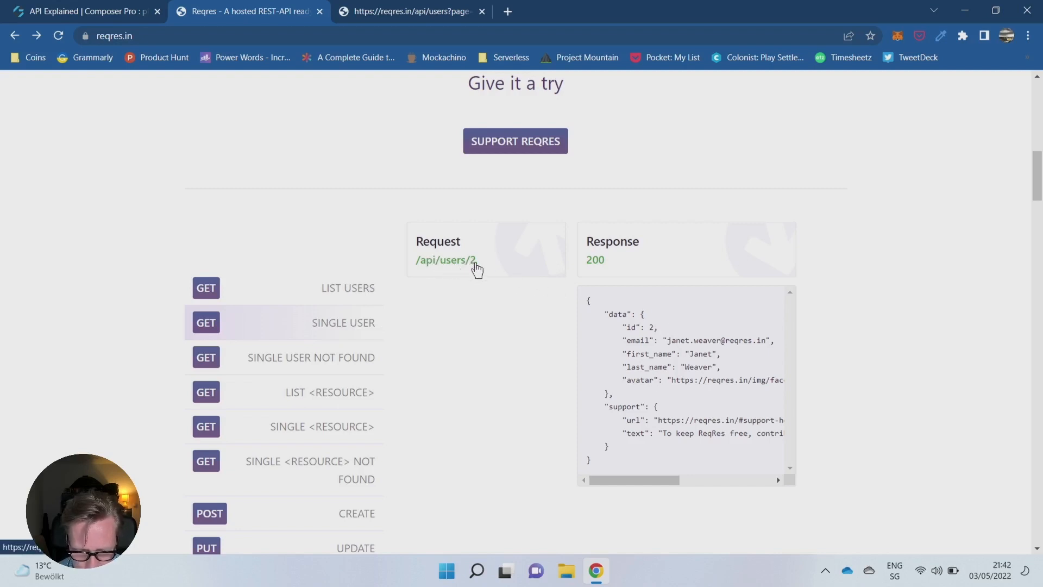
double_click(619, 315)
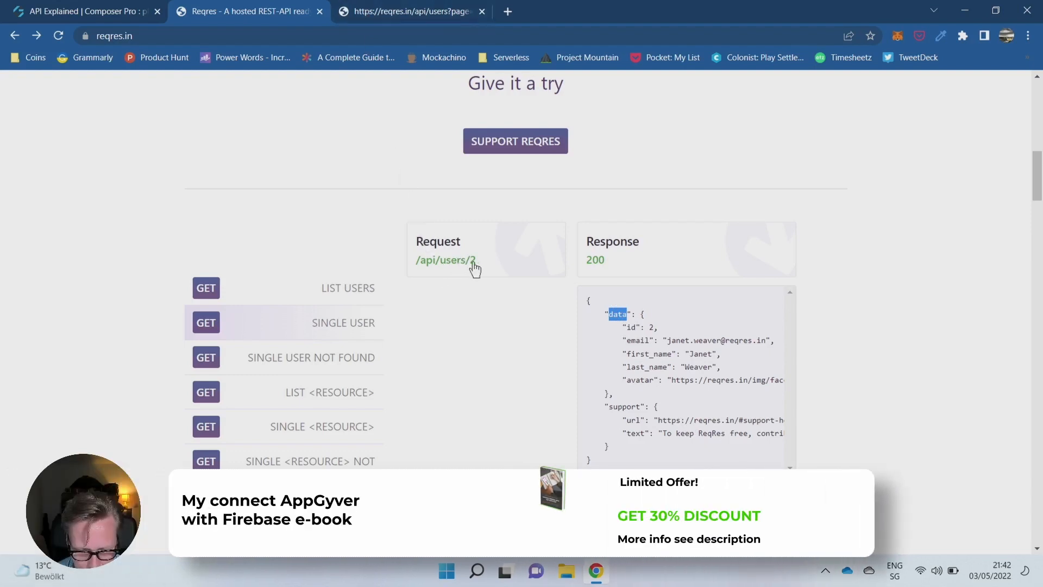
click(447, 261)
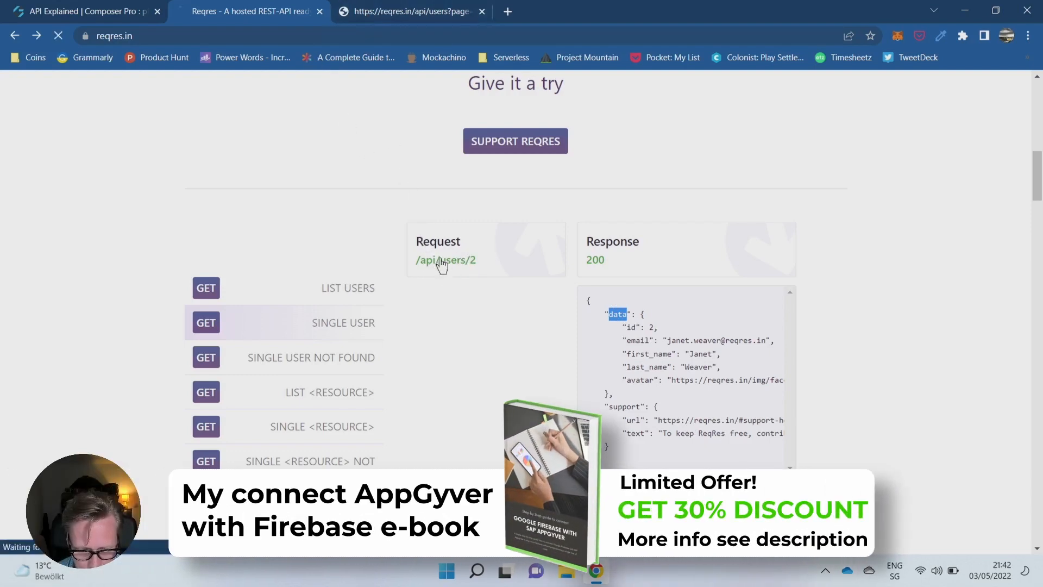
- Copy the users path from the Reqres URL, set Get Record's relative path to /users/{id} and its response key path to data
click(193, 35)
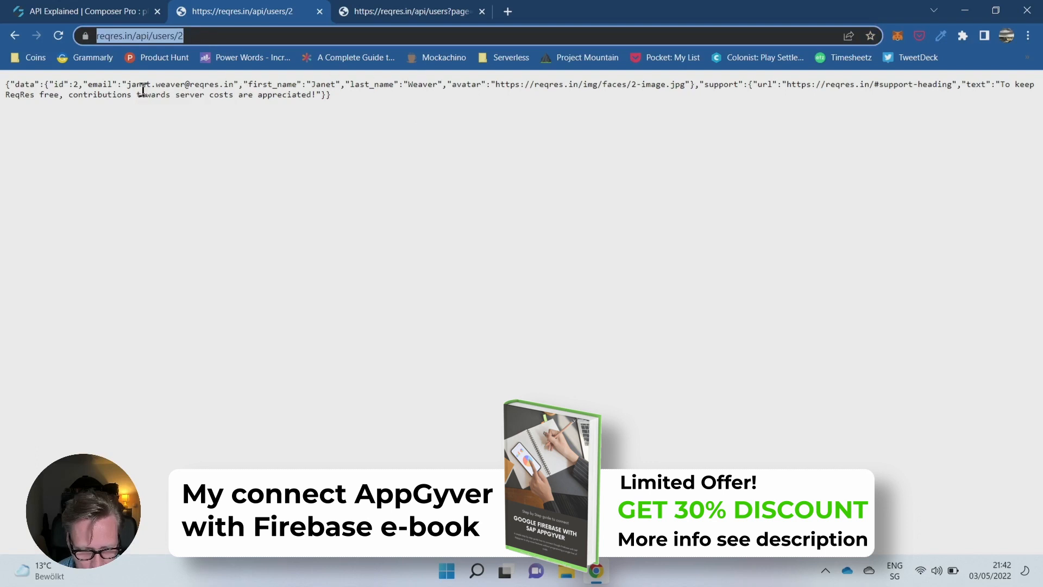
click(167, 36)
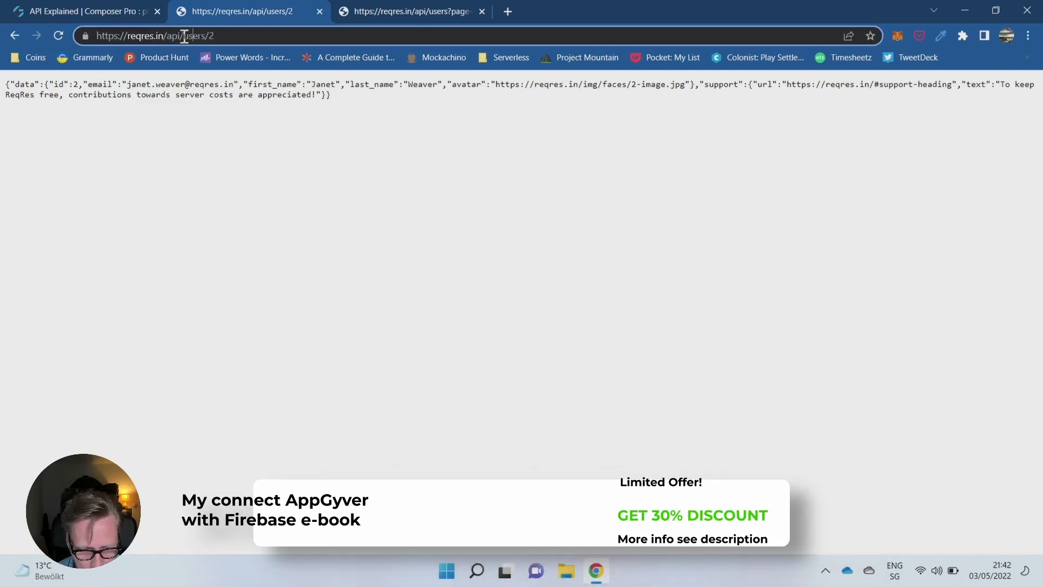
drag(183, 36, 245, 40)
drag(181, 36, 279, 41)
key(ctrl+c)
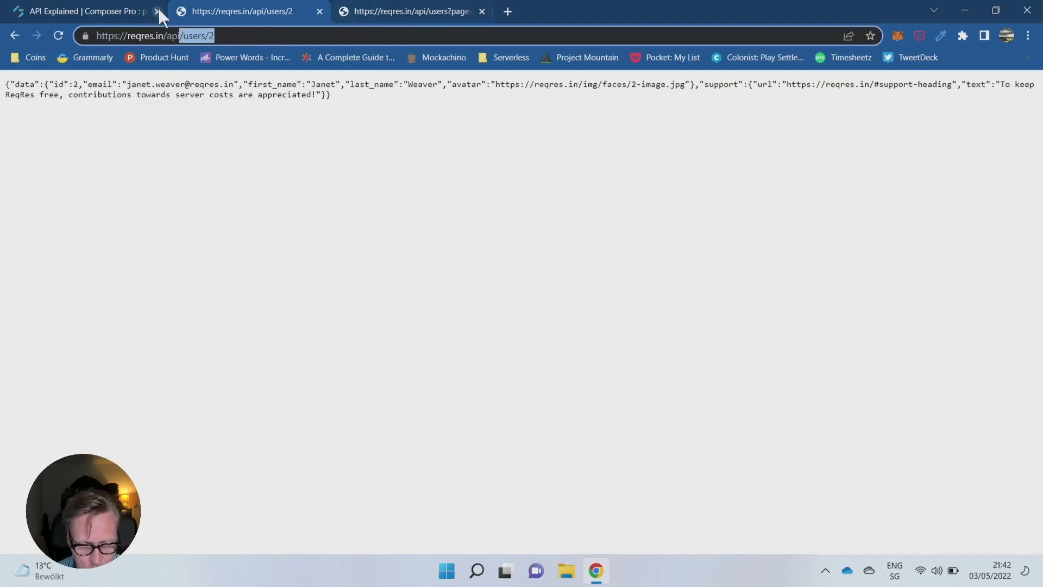
click(103, 8)
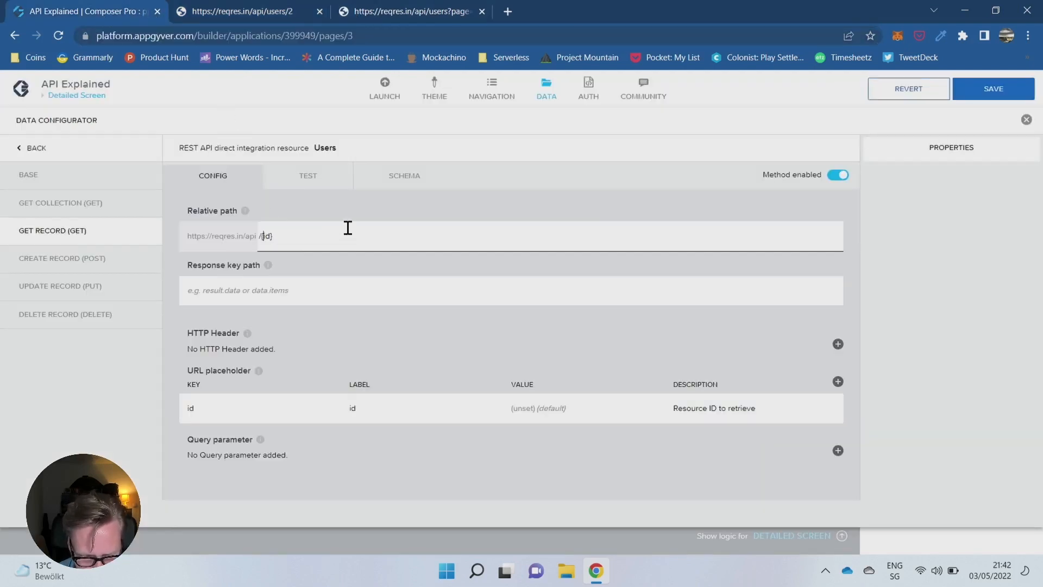
key(ctrl+v)
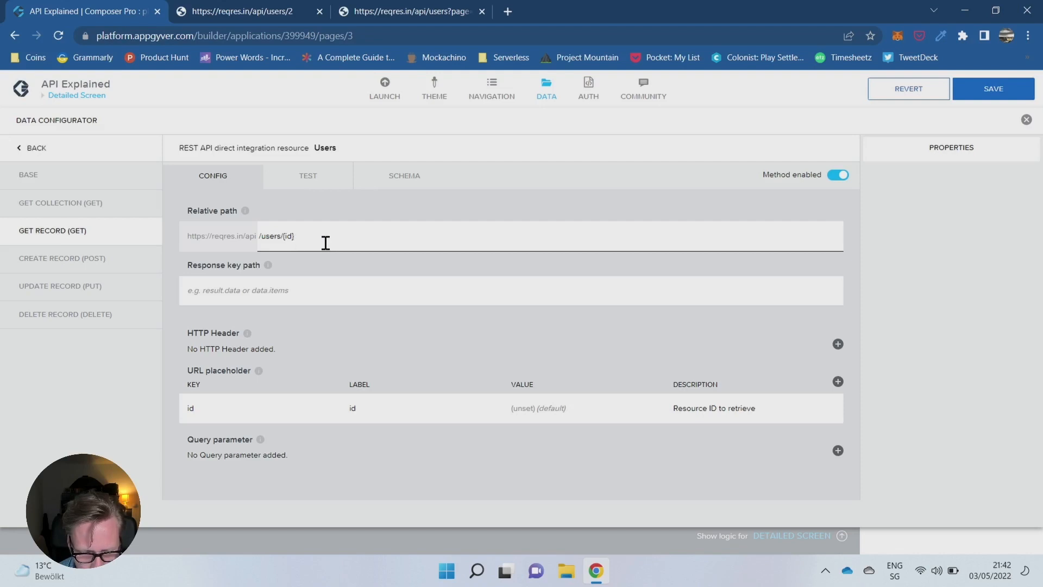
text(data)
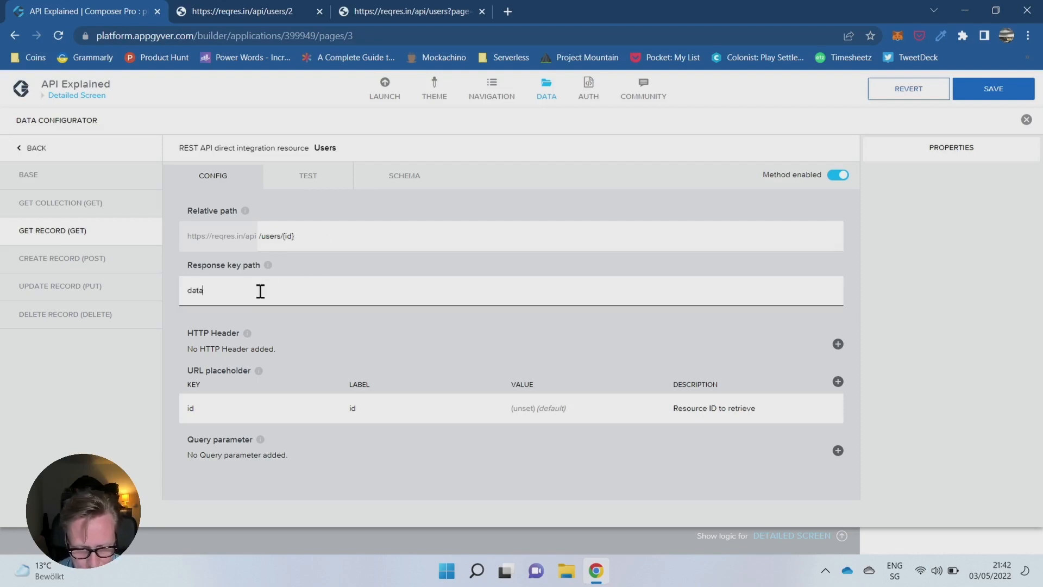
click(308, 231)
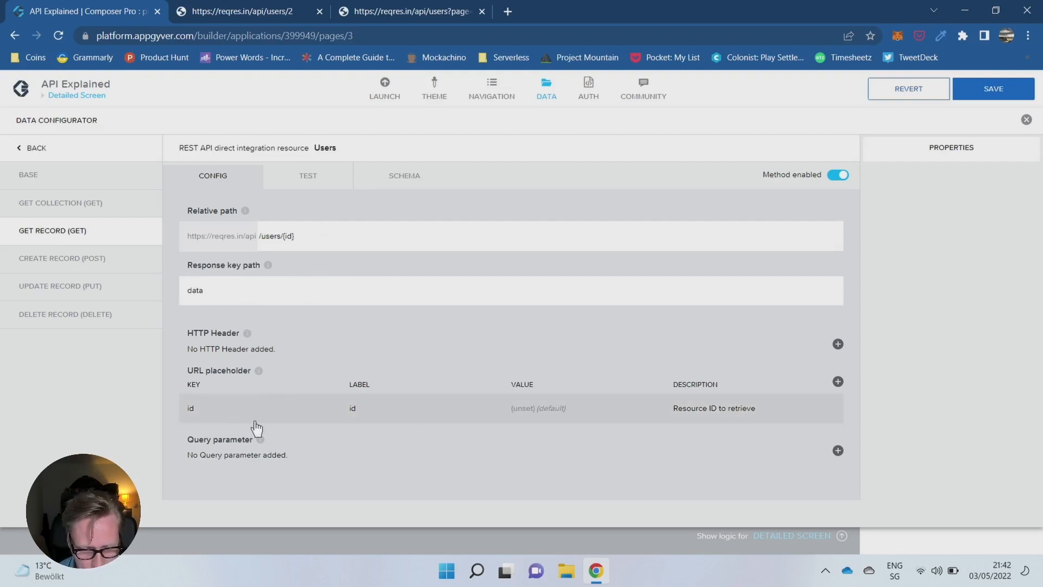
- Test the Get Record method of the Users resource with id 2 and save the app
click(313, 184)
click(242, 289)
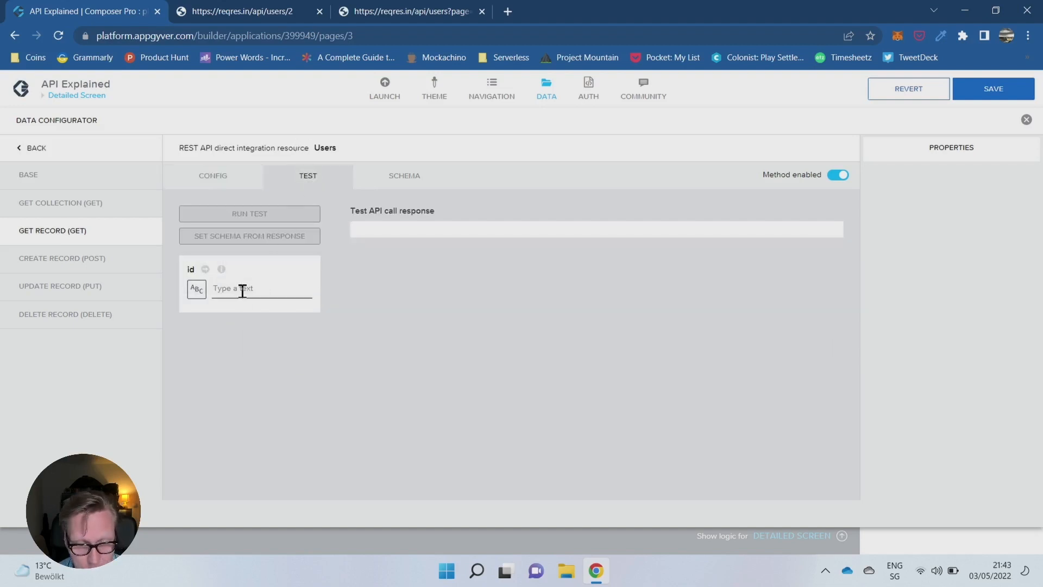
click(373, 19)
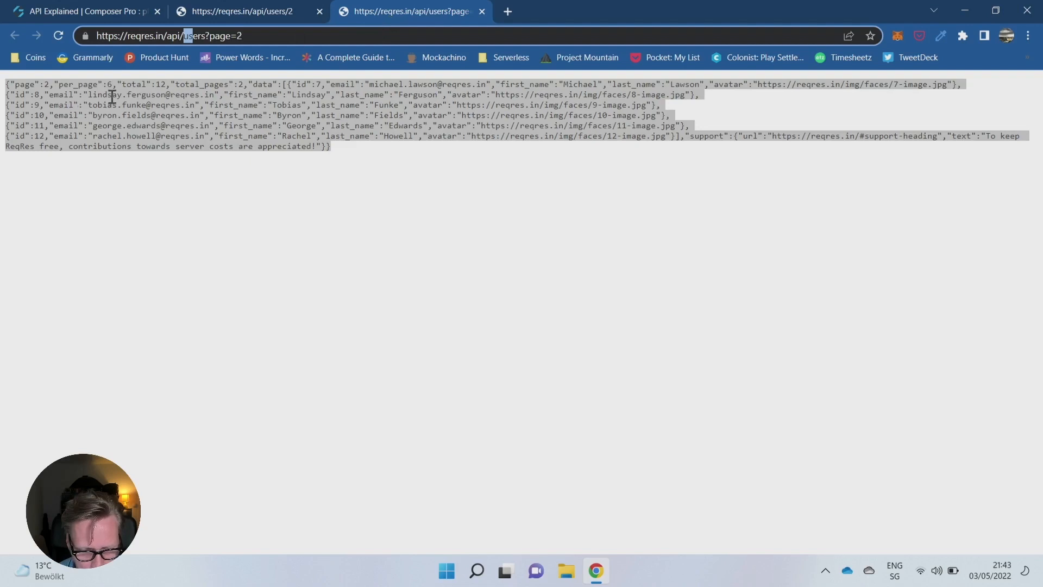
click(246, 15)
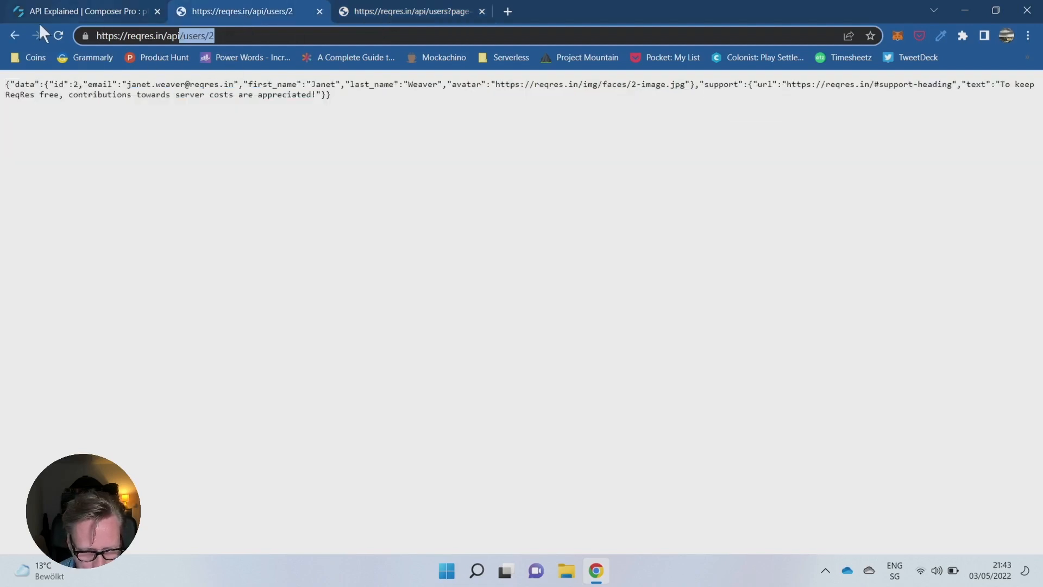
click(13, 33)
click(55, 8)
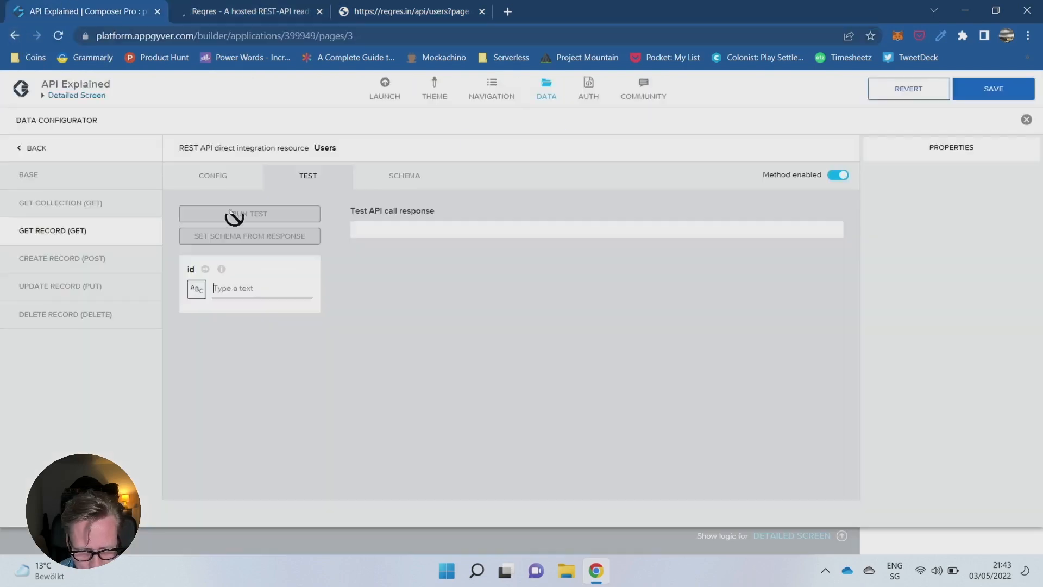
click(222, 288)
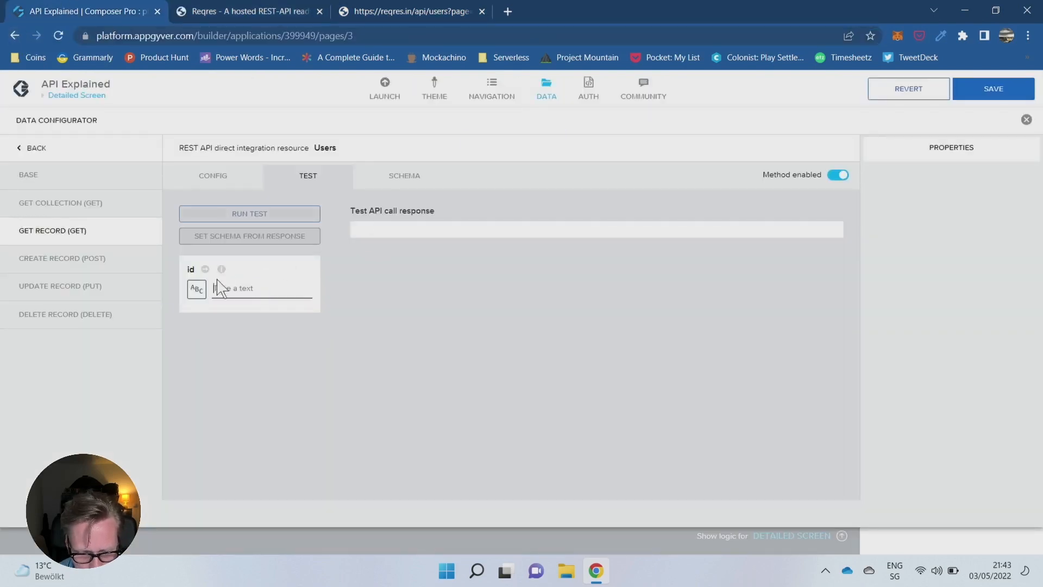
text(2)
click(280, 219)
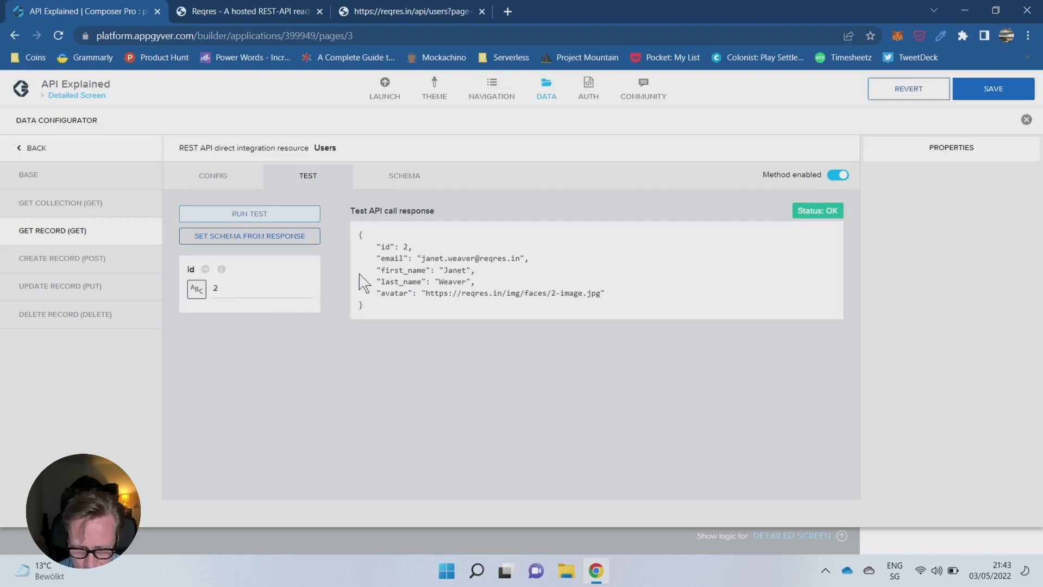
click(985, 95)
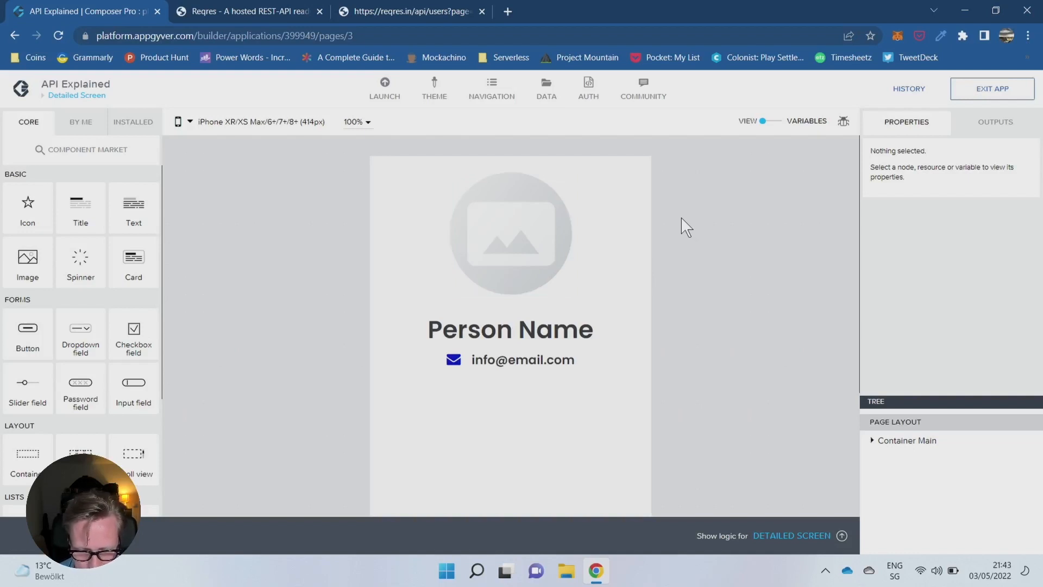
- Add a data variable from the Users resource to the Detailed Screen and make it a single data record
click(771, 122)
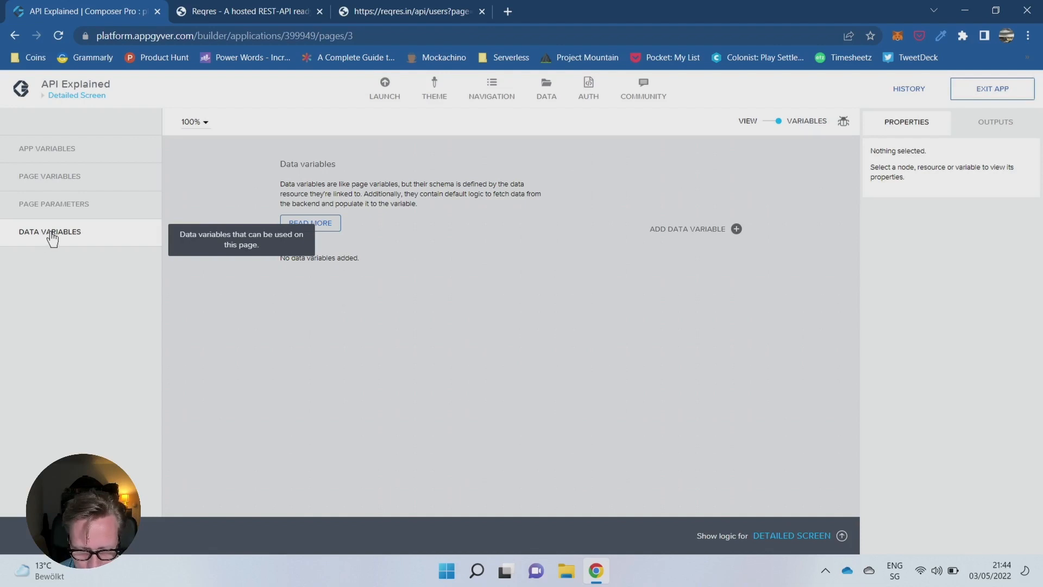
click(736, 229)
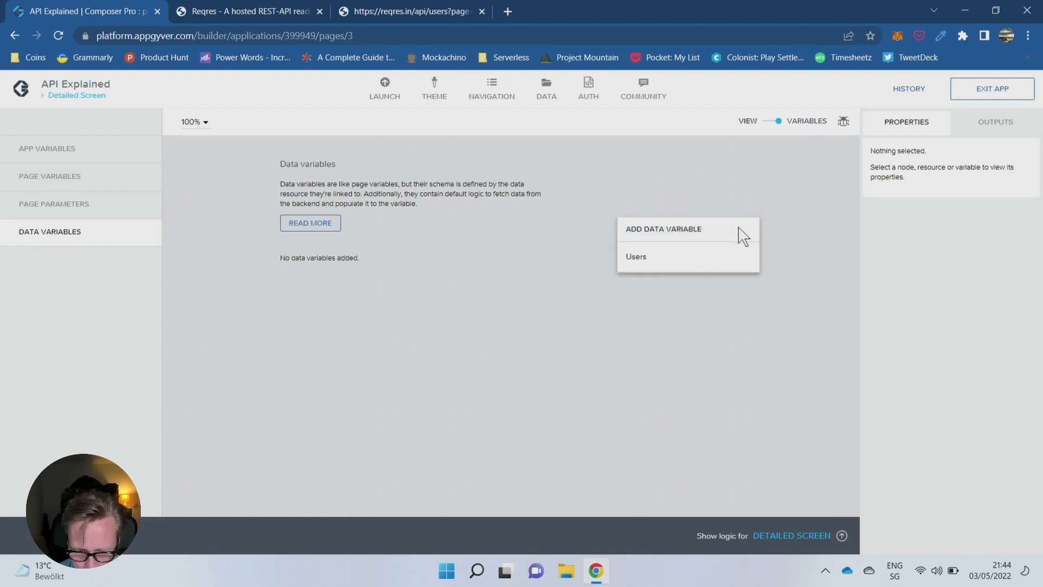
click(641, 256)
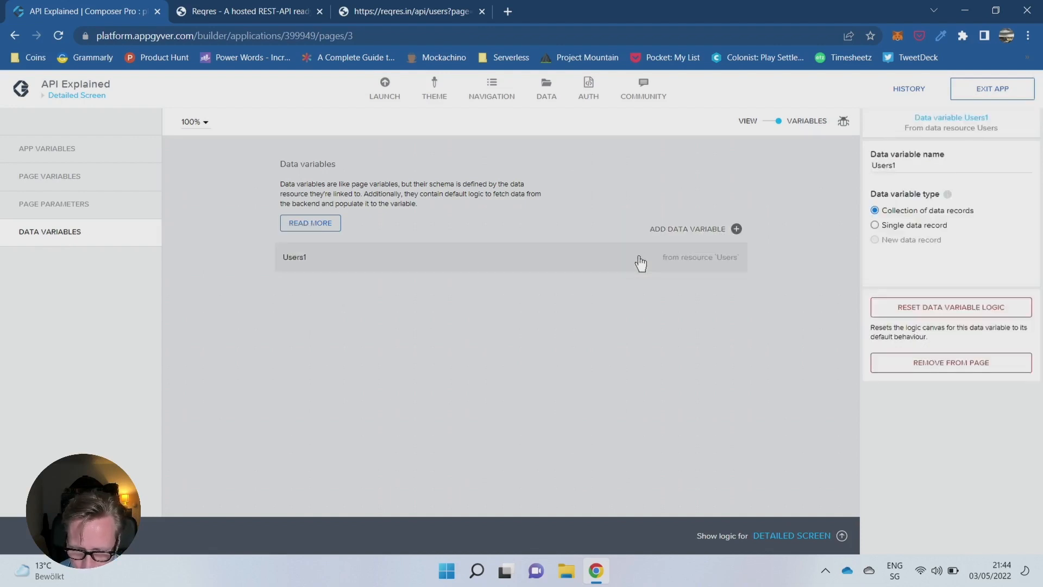
click(874, 227)
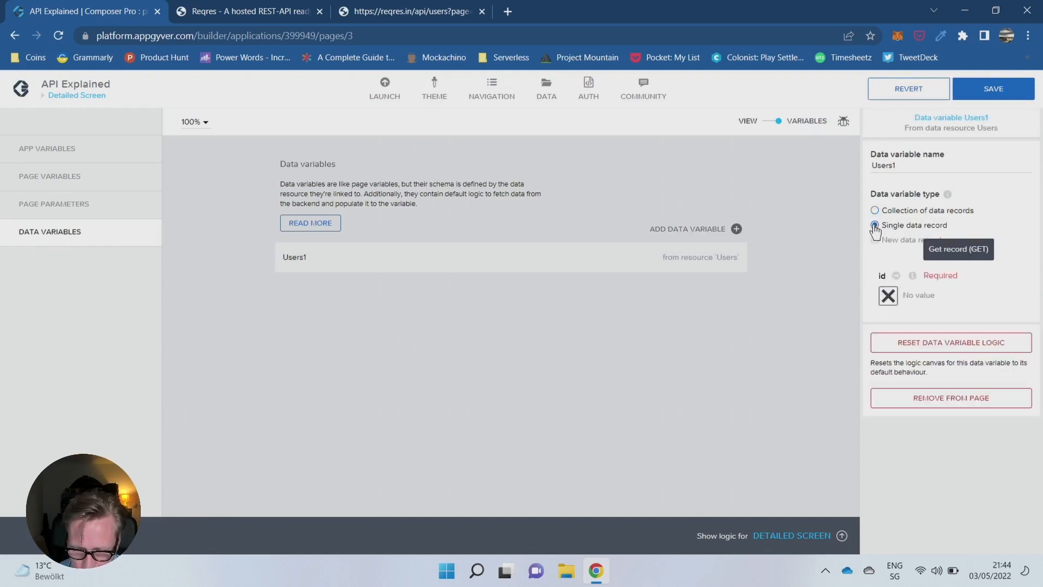
- Create a formula binding for the data variable's required id and insert the NUMBER function
click(888, 297)
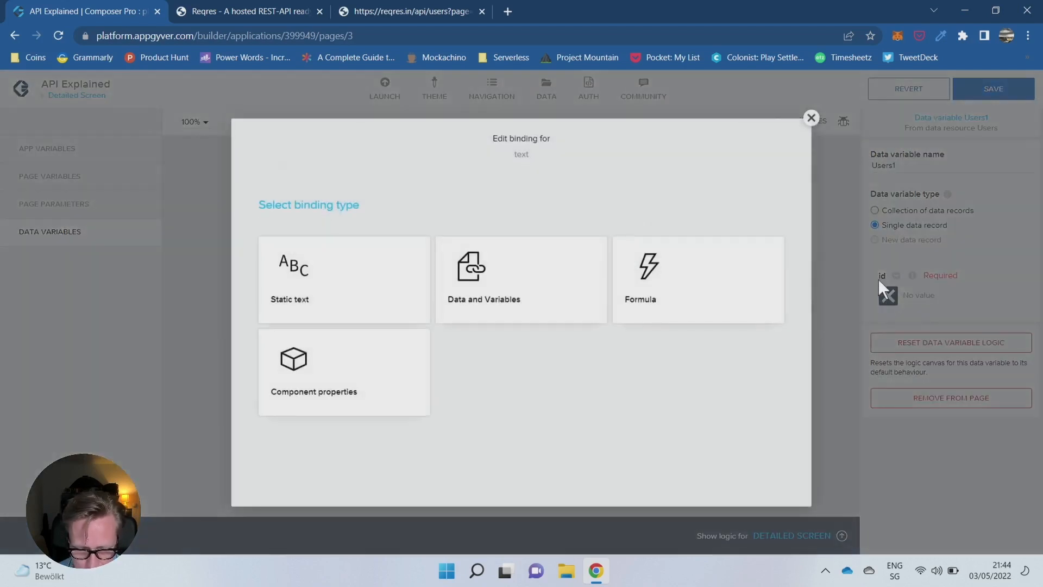
click(685, 282)
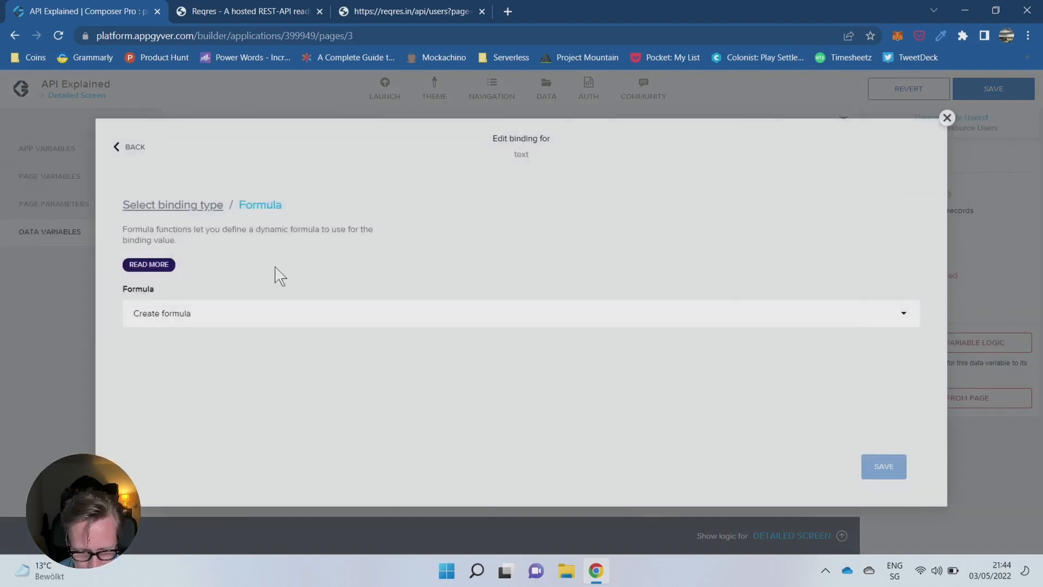
click(272, 314)
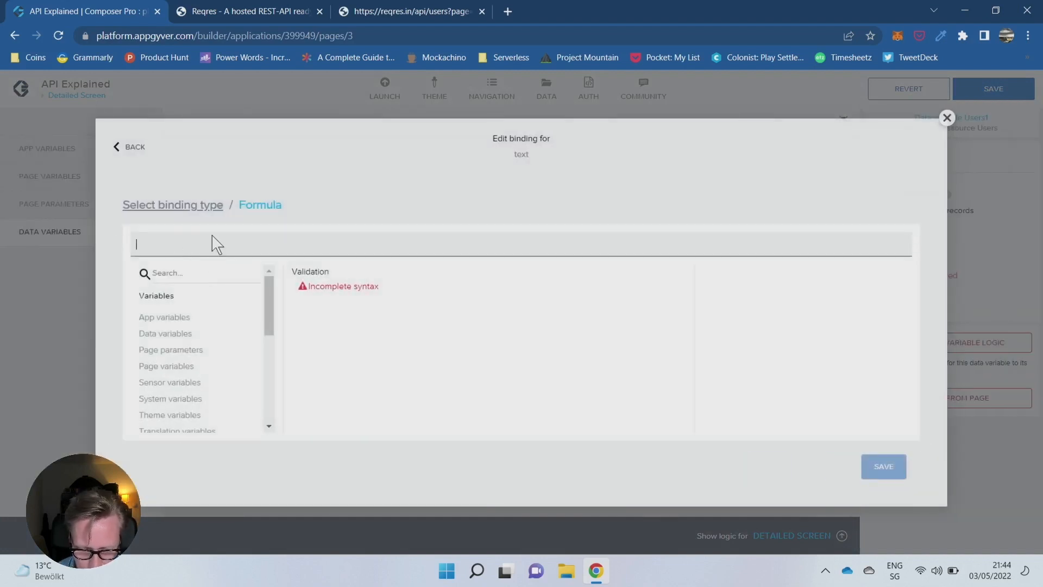
text(NUMBER)
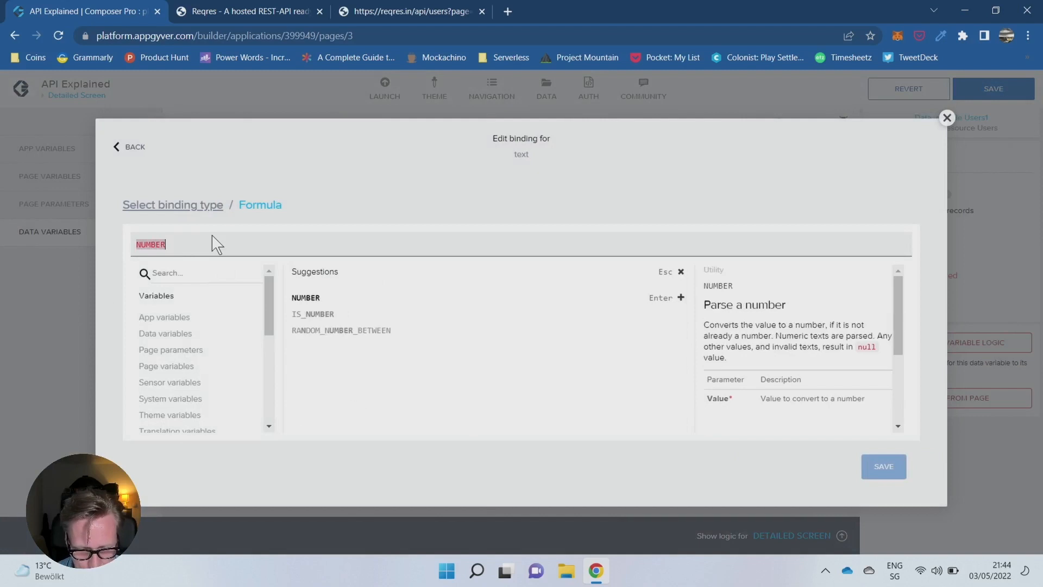
key(Return)
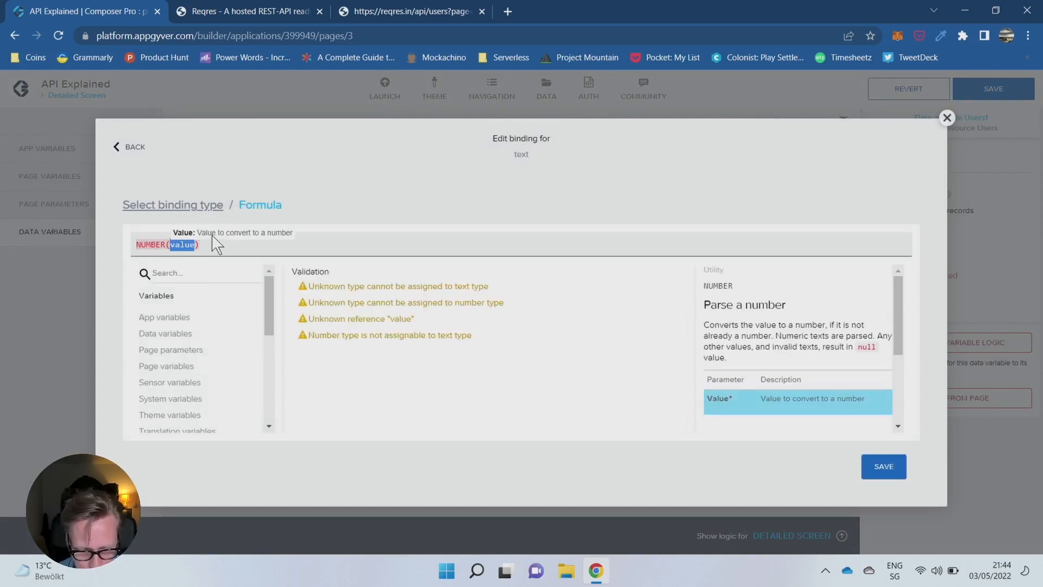
- Use the page parameter params.id as the NUMBER argument and remove the duplicate reference so the formula reads NUMBER(params.id)
click(186, 358)
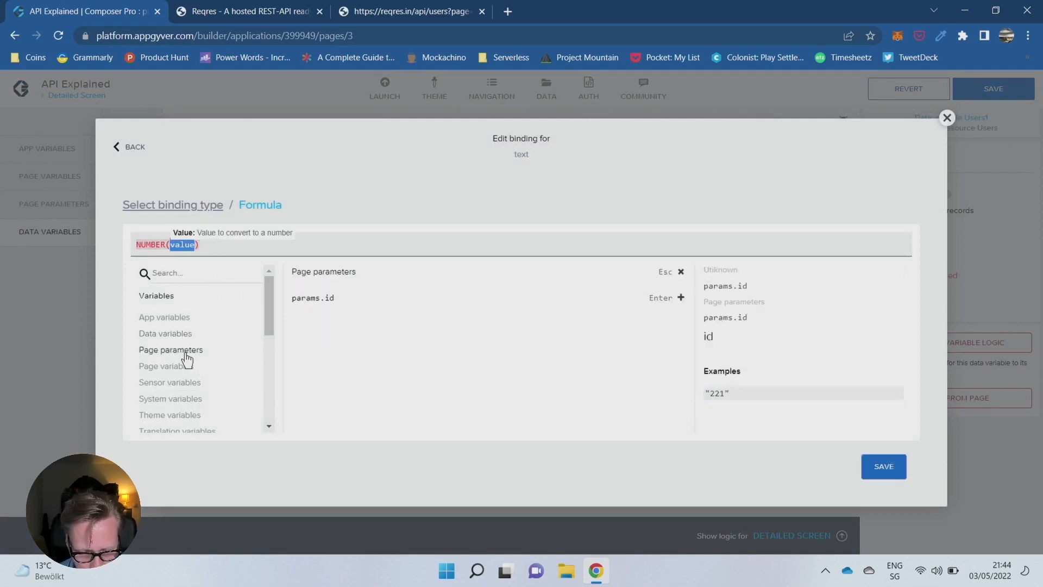
click(322, 299)
click(234, 245)
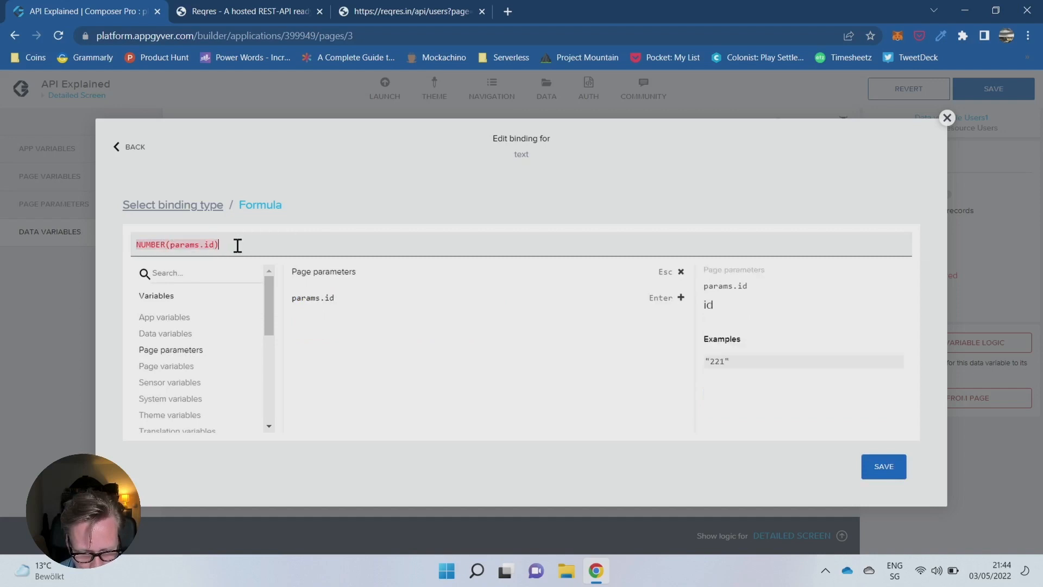
key(Return)
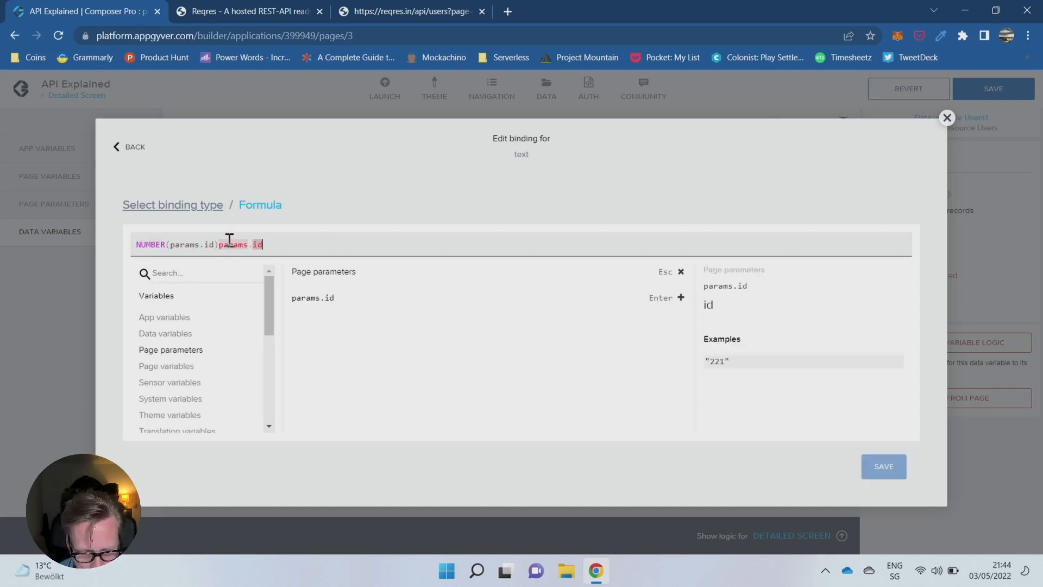
drag(221, 245, 305, 243)
key(BackSpace)
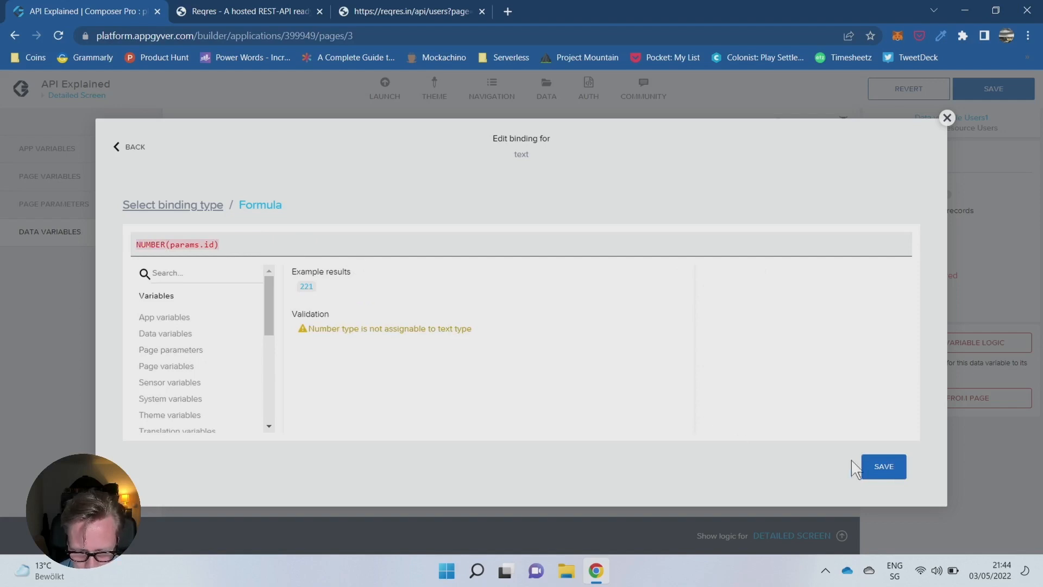
- Save the id formula binding and bind the page's profile image source to the data variable field Users1.avatar
click(875, 465)
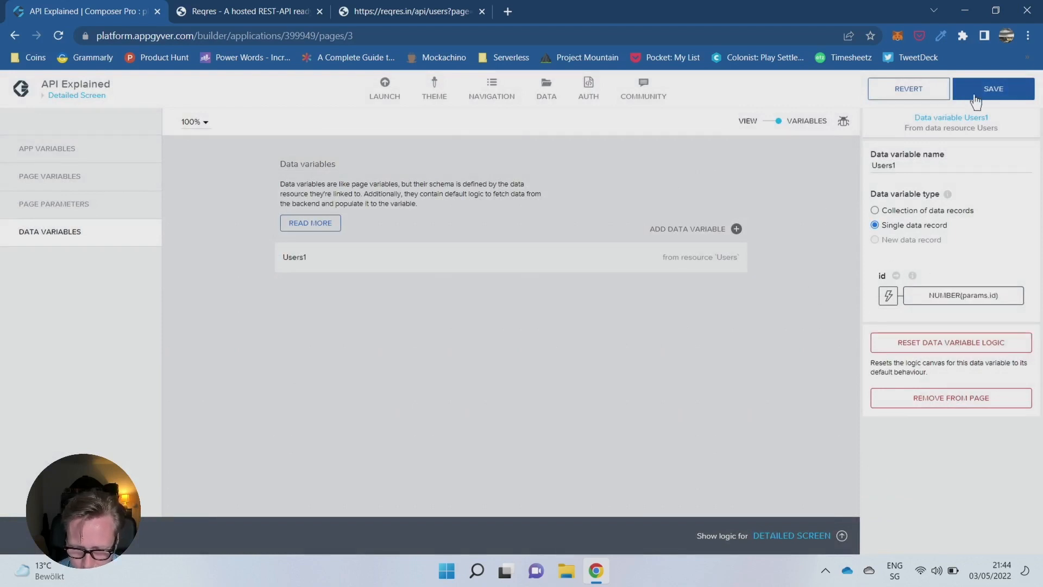
click(769, 122)
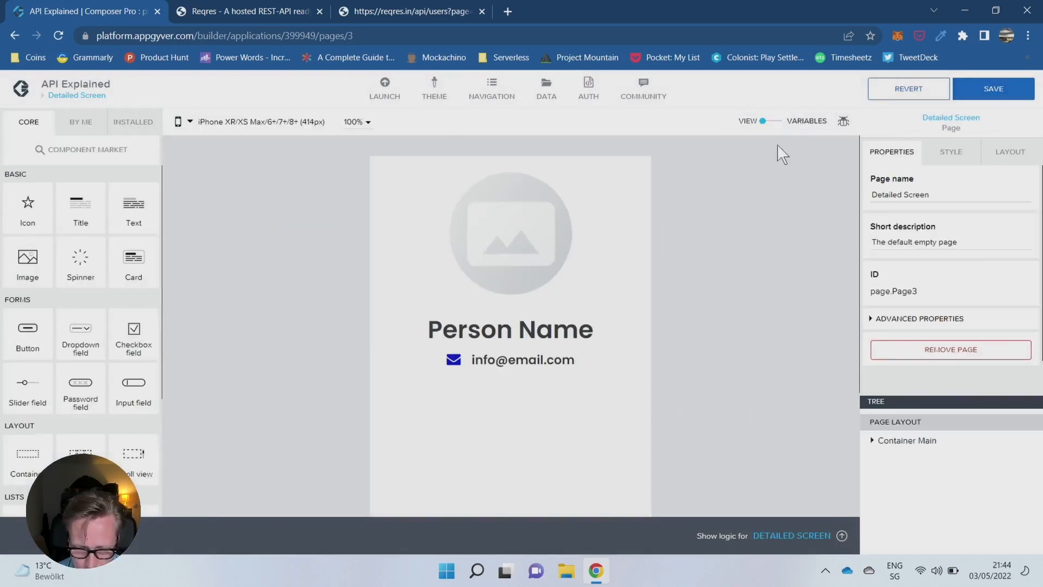
click(530, 231)
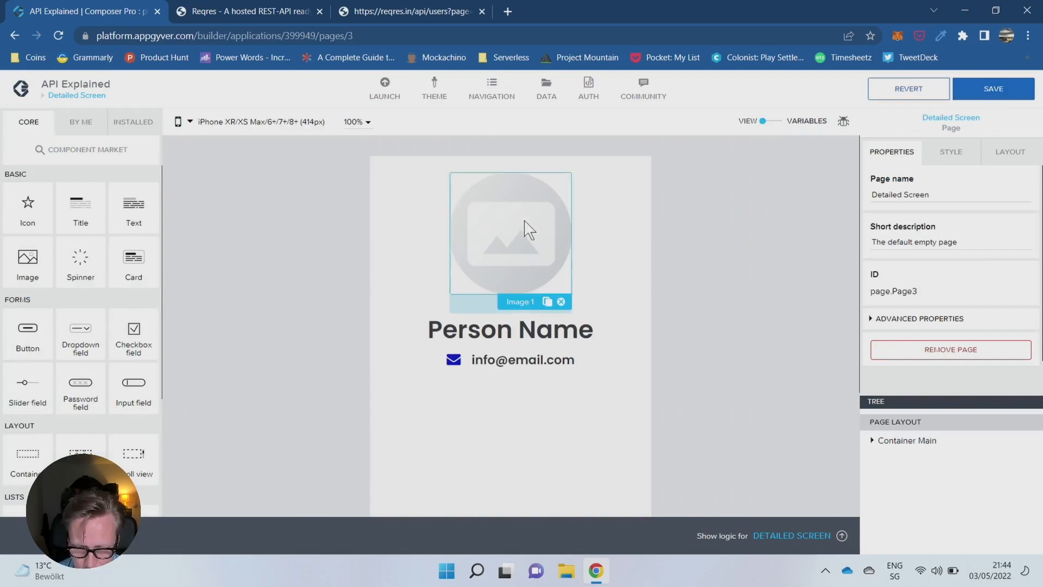
click(875, 202)
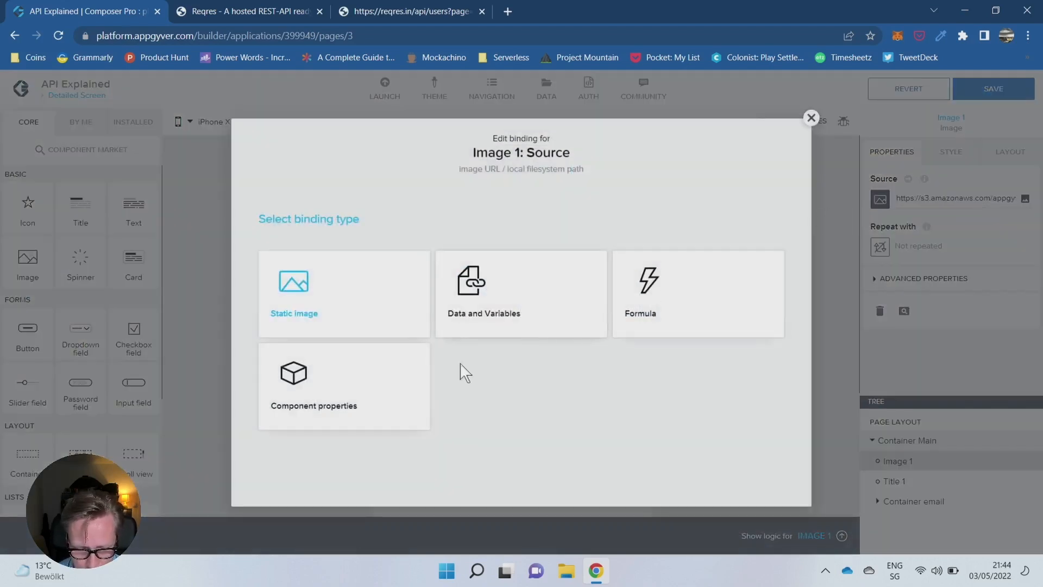
click(520, 323)
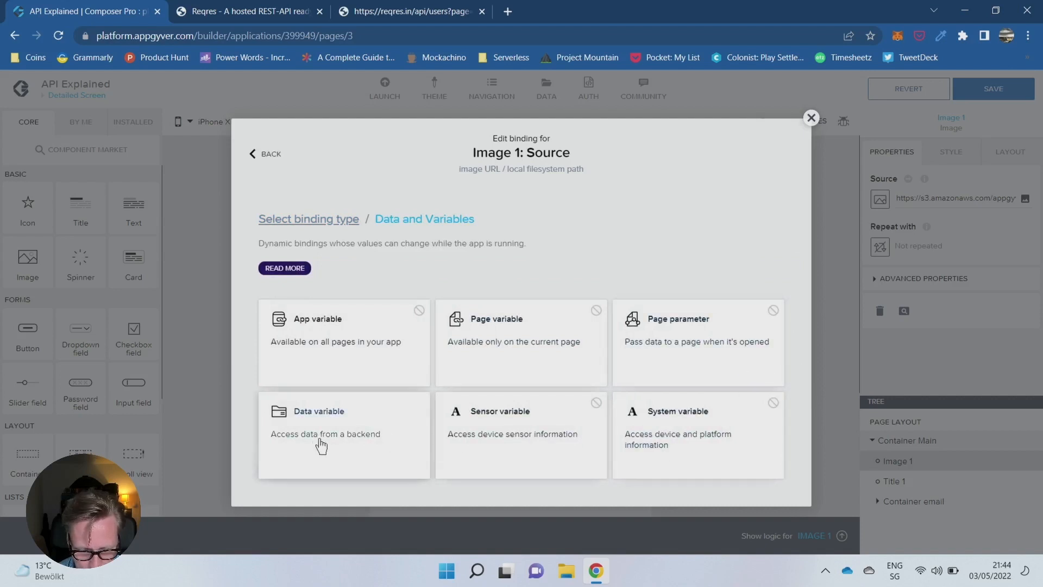
click(359, 432)
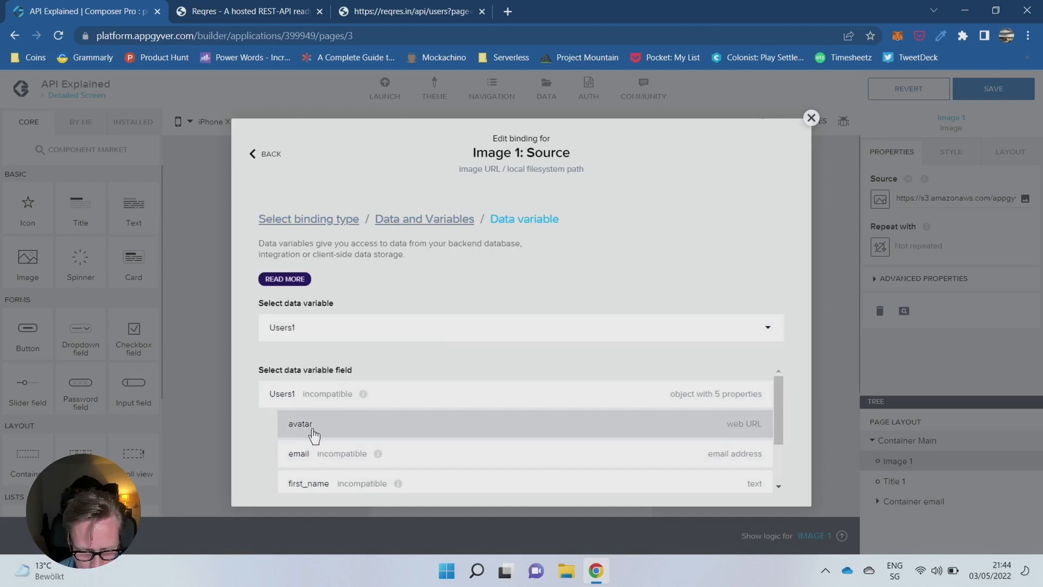
click(313, 431)
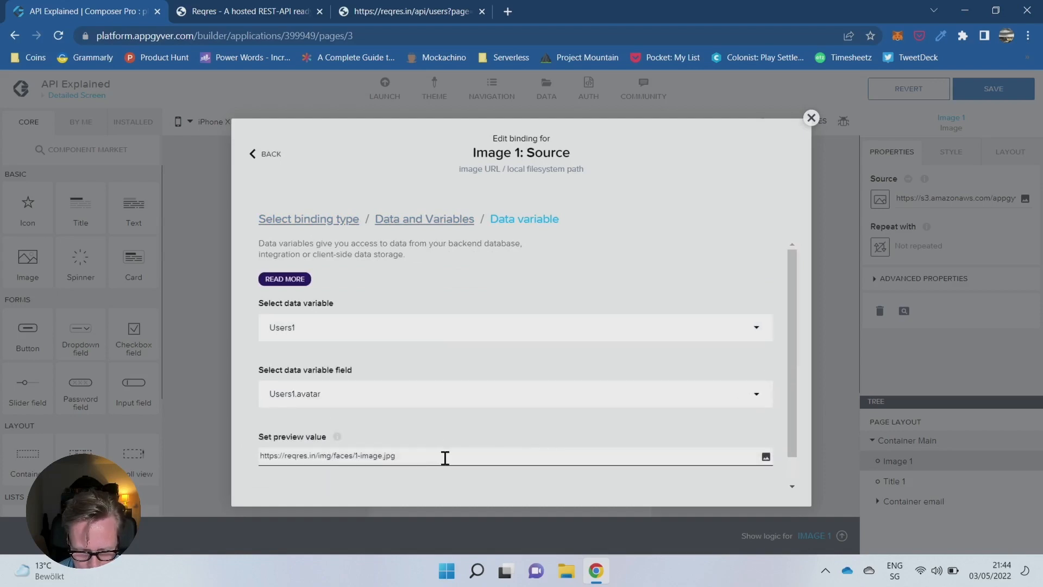
scroll(722, 304, down, 1)
click(747, 480)
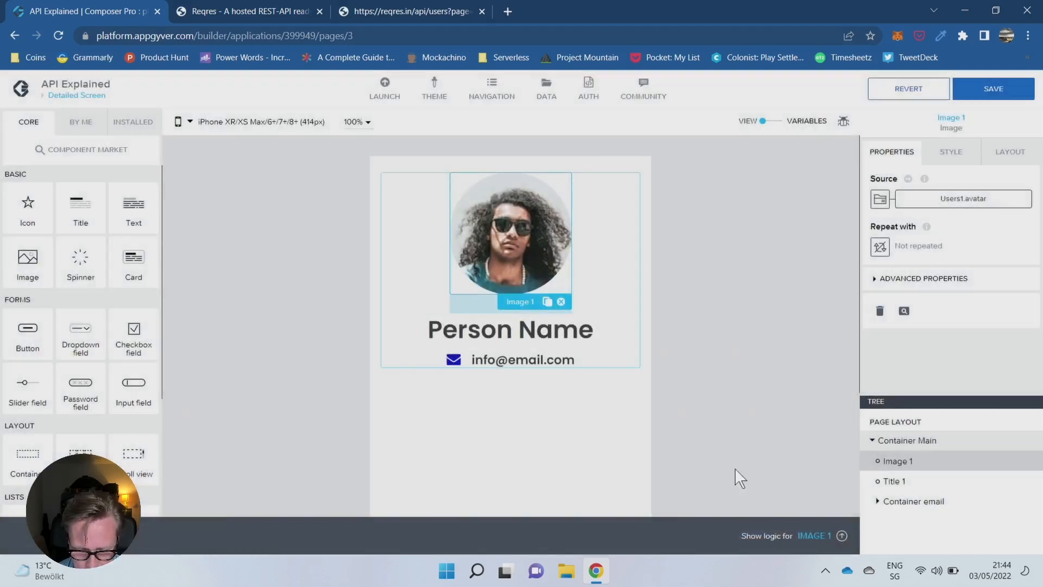
- Create a formula binding for the Person Name title's content, replacing the placeholder text with data.Users1.first_name
click(522, 341)
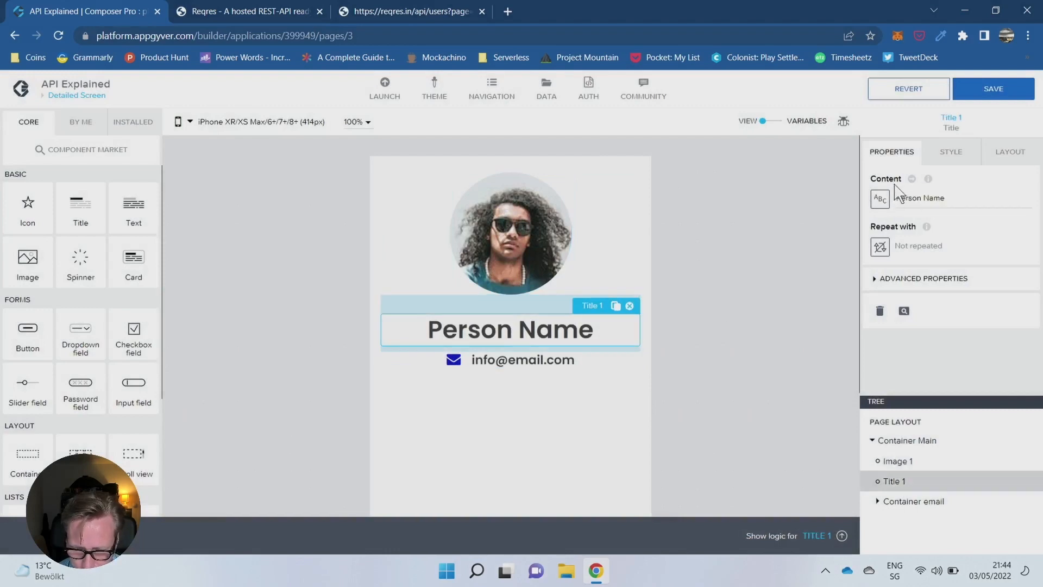
click(880, 200)
click(700, 301)
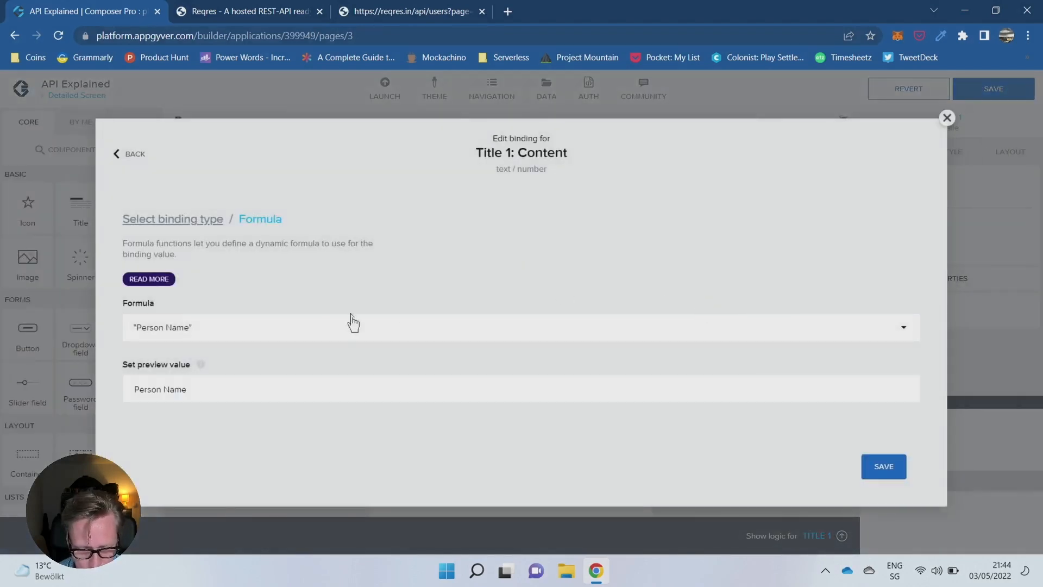
click(337, 323)
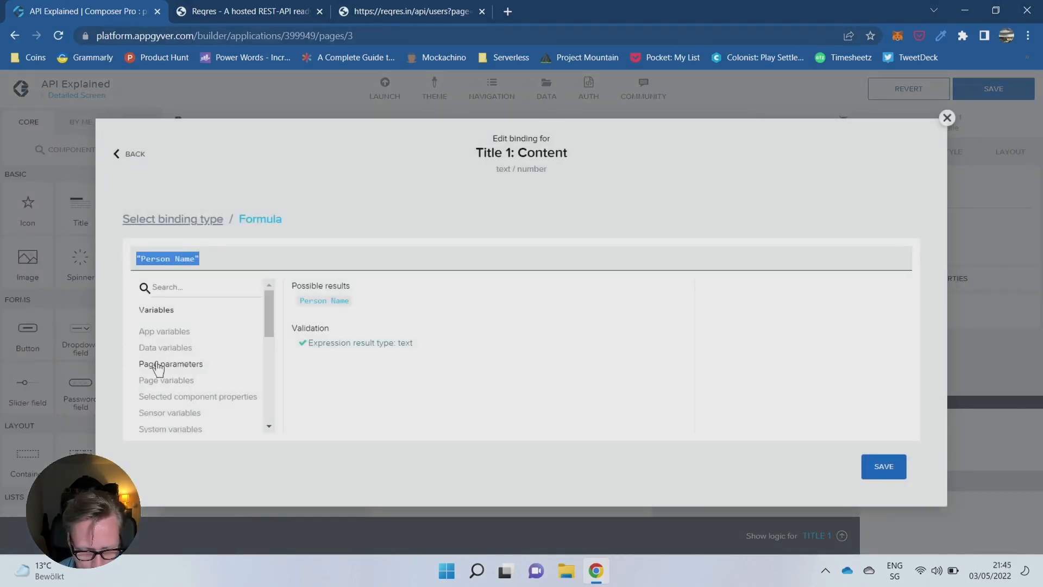
click(166, 348)
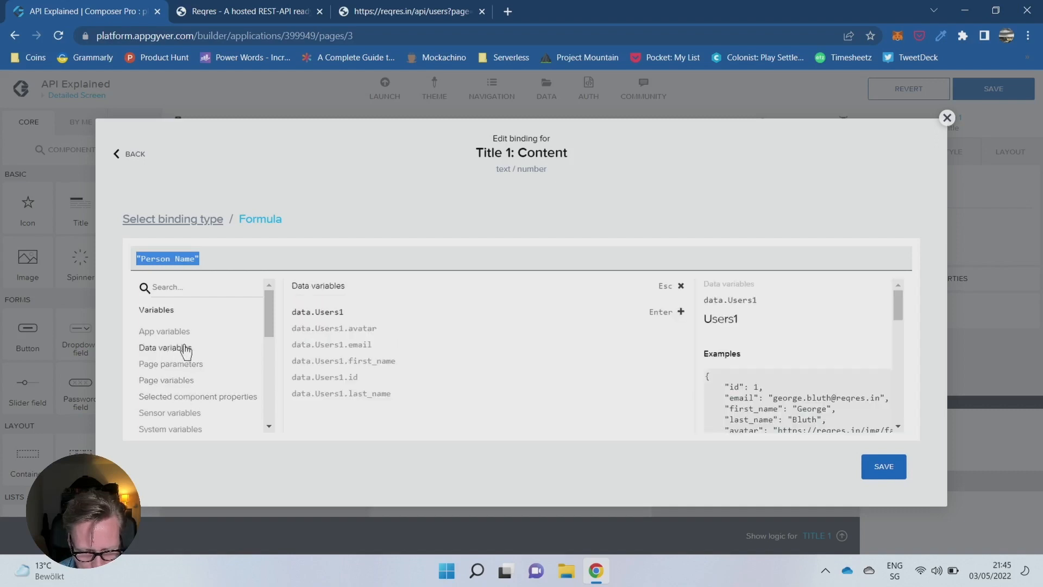
click(342, 361)
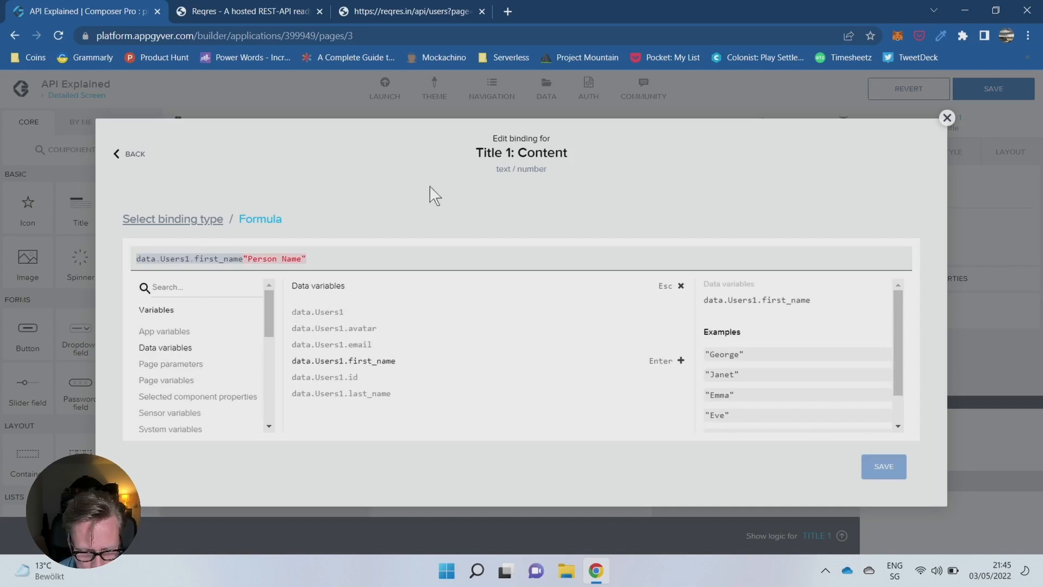
key(shift+Right)
key(shift+Right)
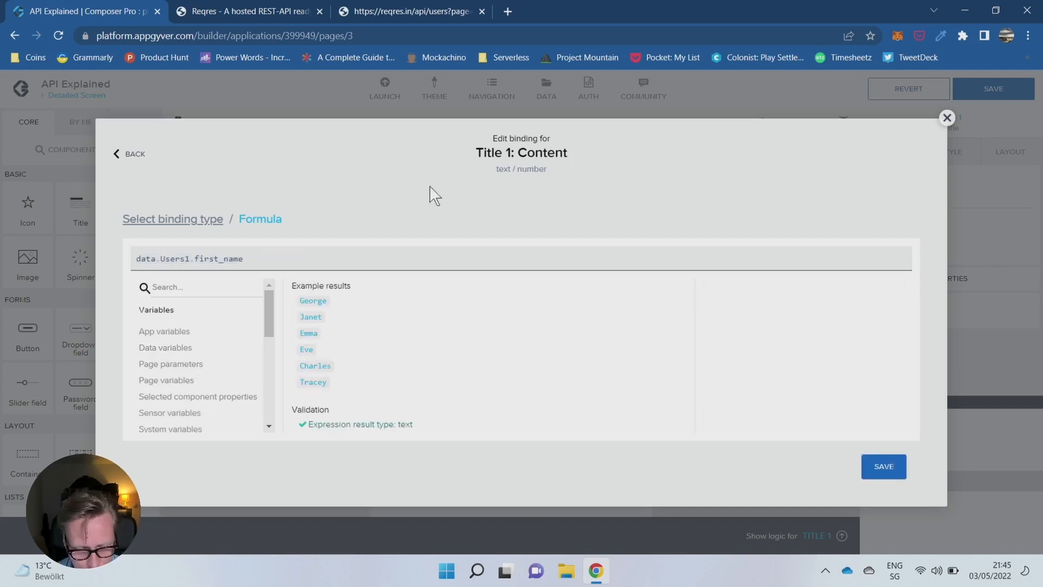
- Append a space and the last name so the formula reads data.Users1.first_name + " " + data.Users1.last_name, and save the binding
text(+ " ")
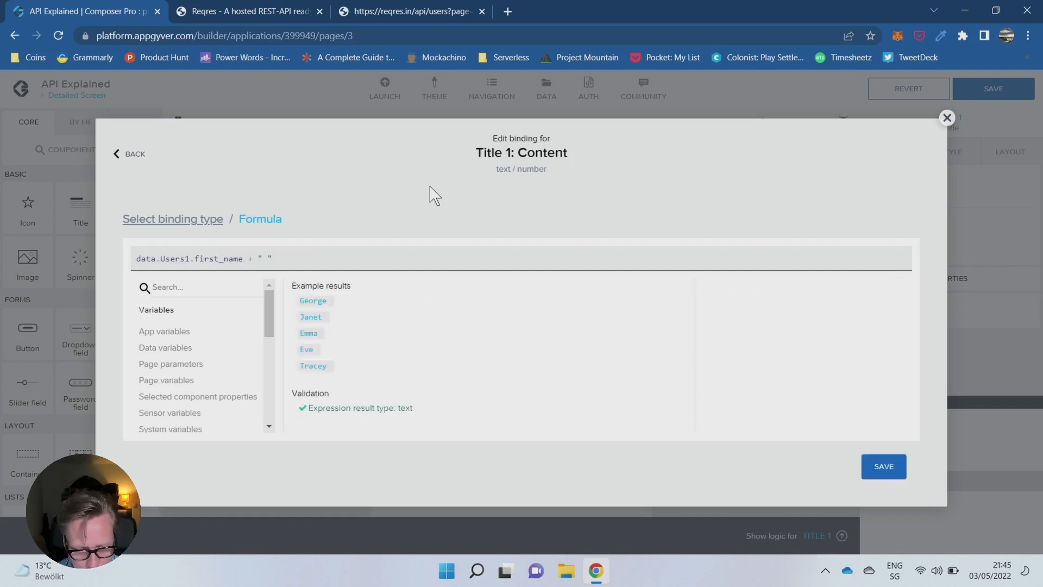
text( +)
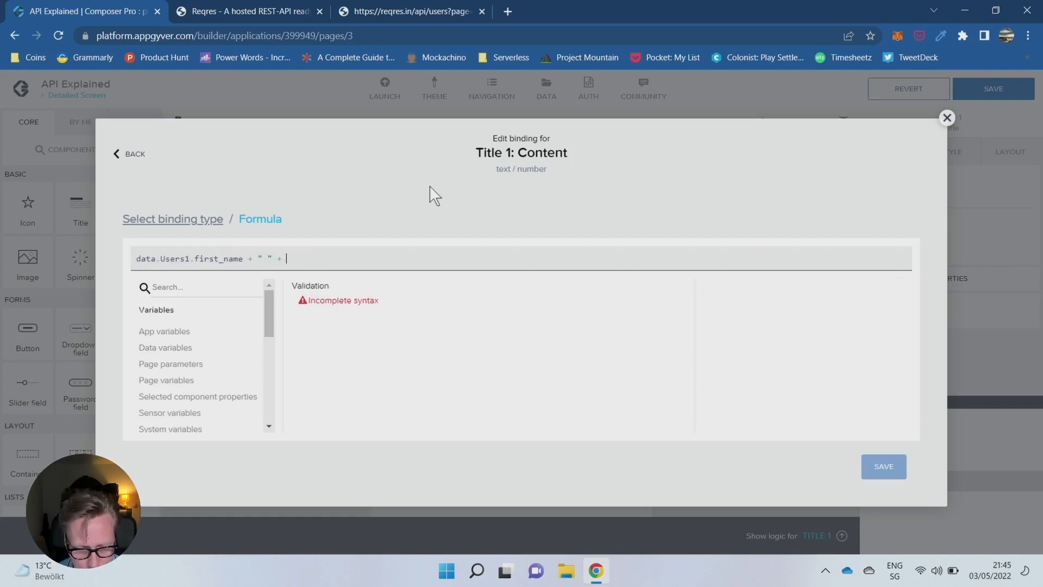
click(182, 349)
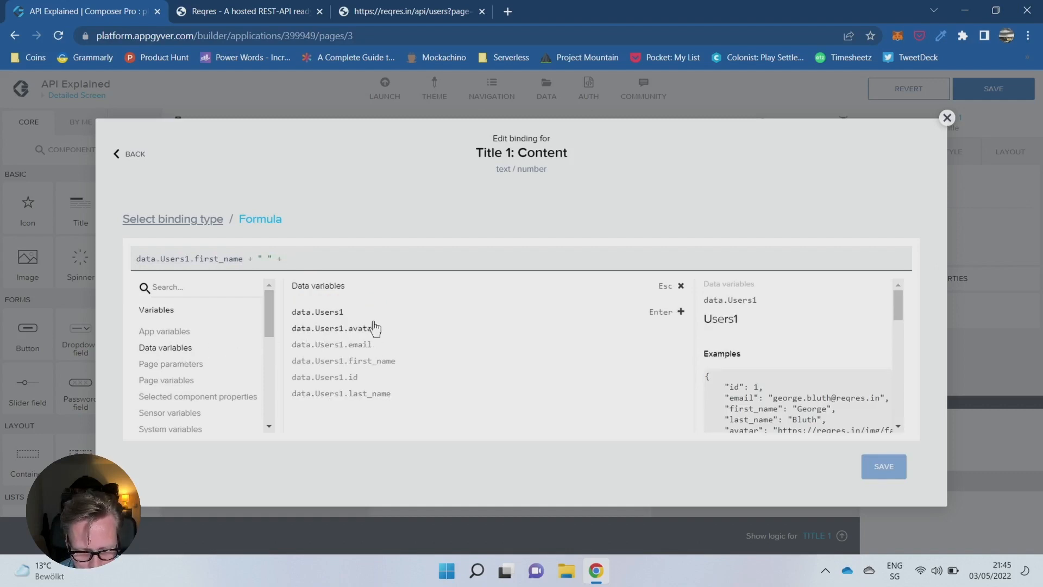
click(359, 394)
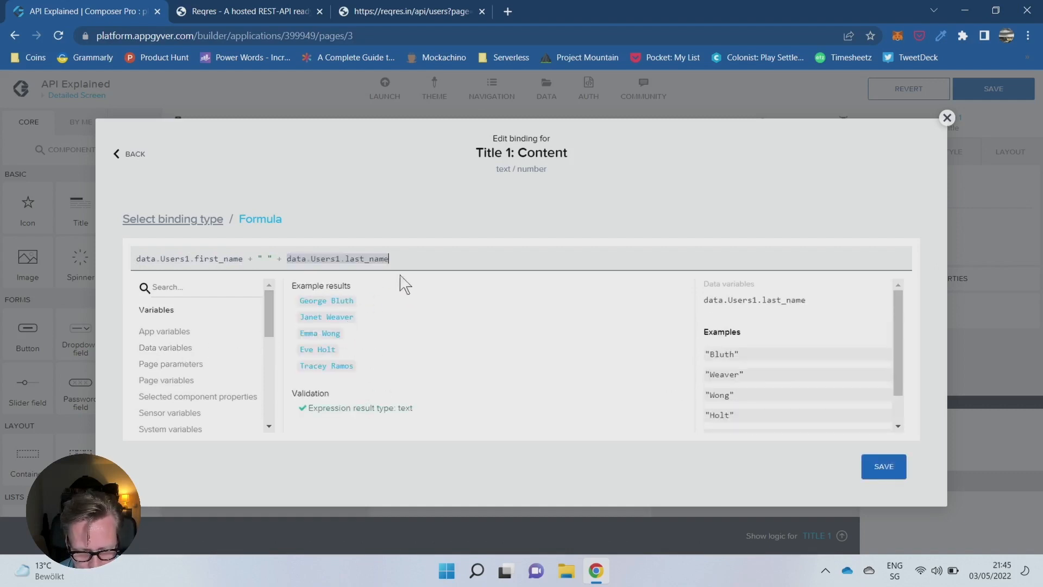
click(884, 466)
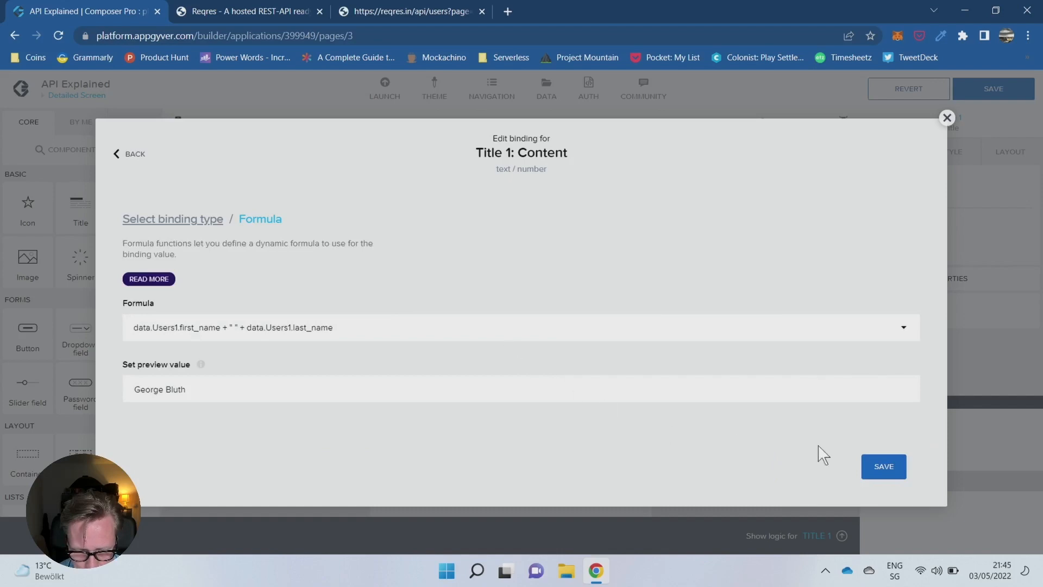
click(883, 466)
- Bind the email title's content to the data variable field Users1.email and save the app
click(521, 363)
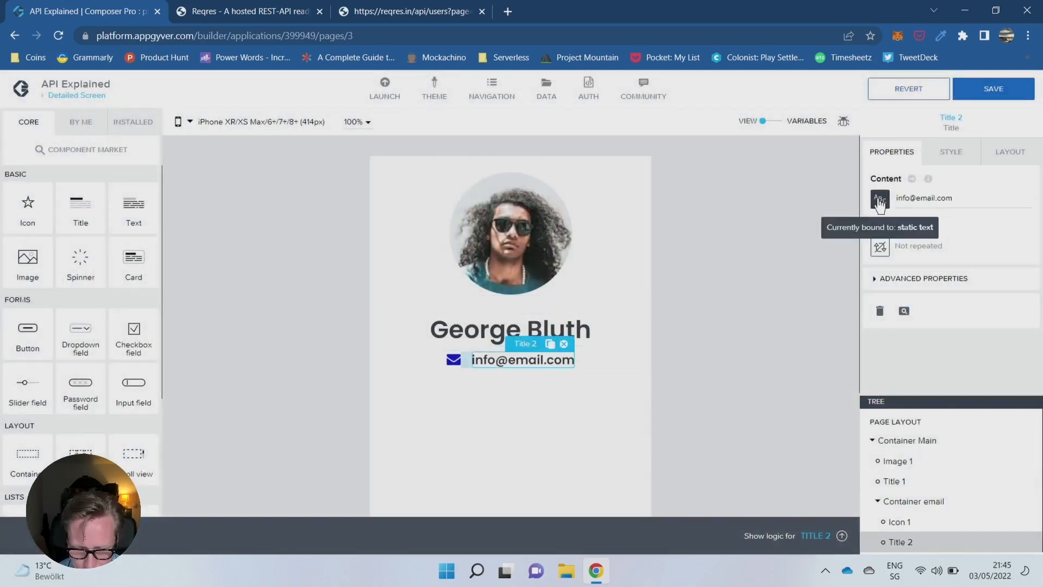
click(880, 201)
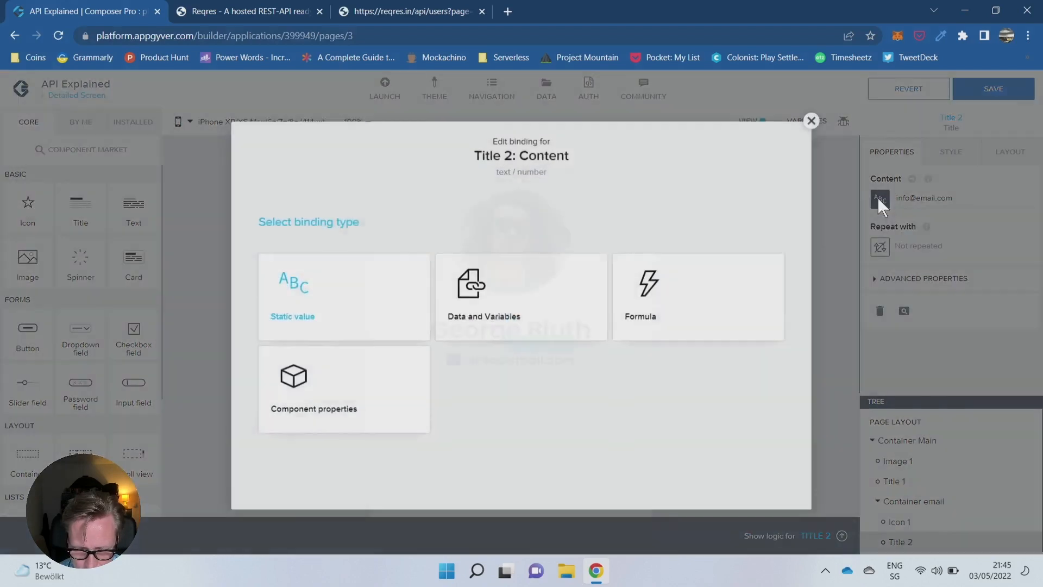
click(557, 314)
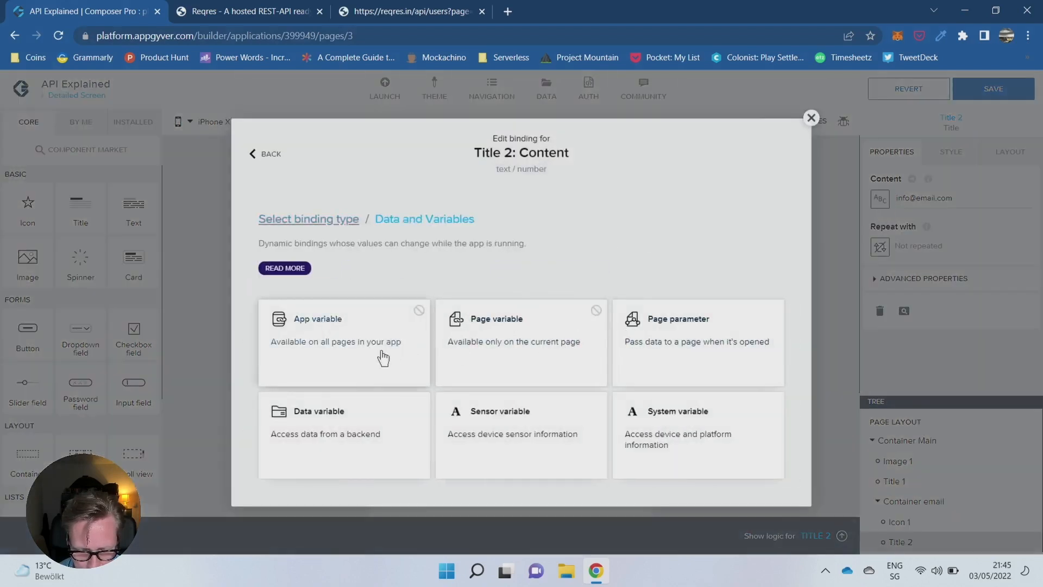
click(346, 431)
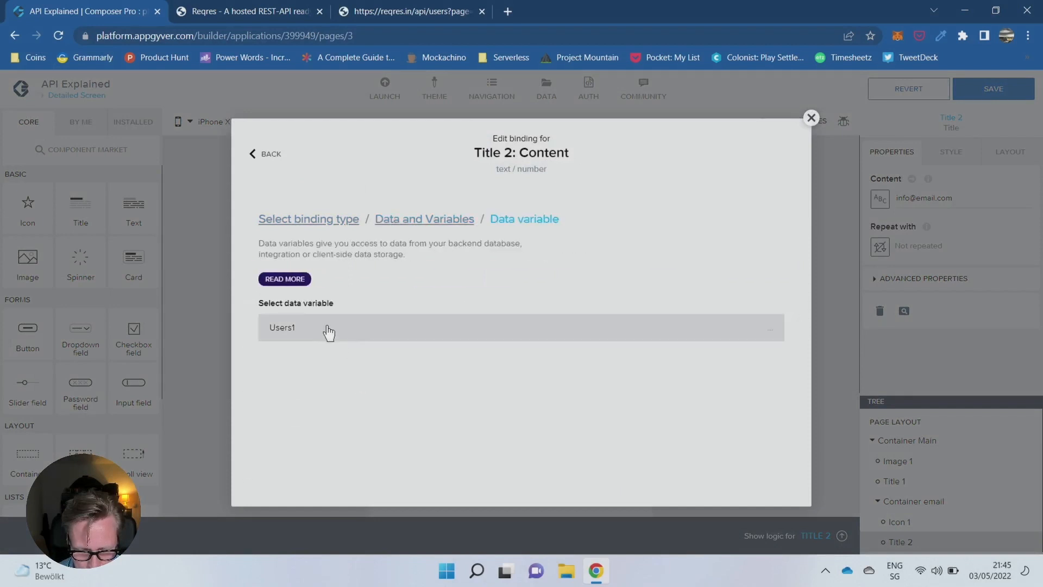
scroll(360, 435, down, 2)
click(326, 394)
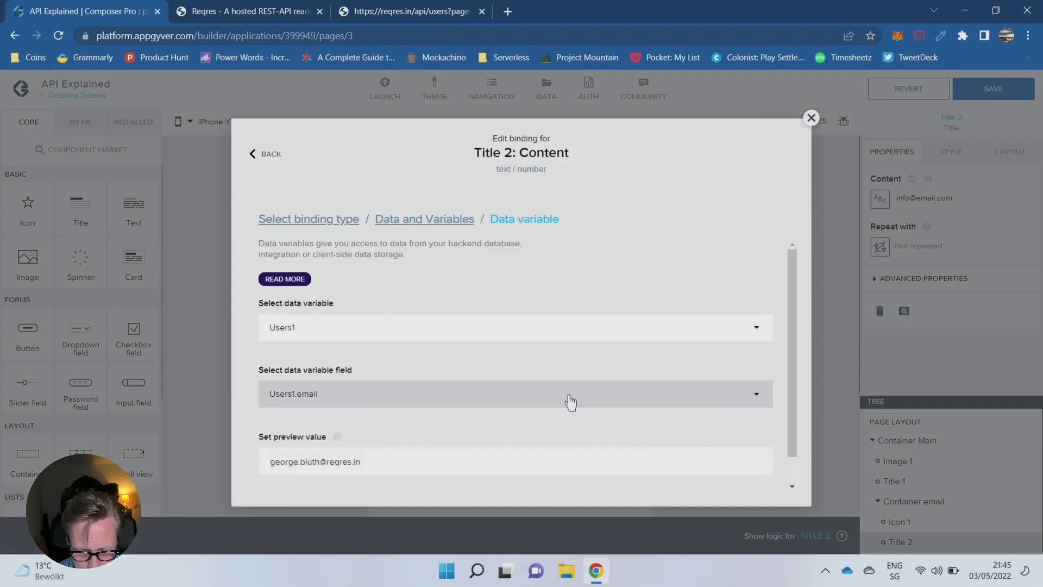
scroll(629, 380, down, 1)
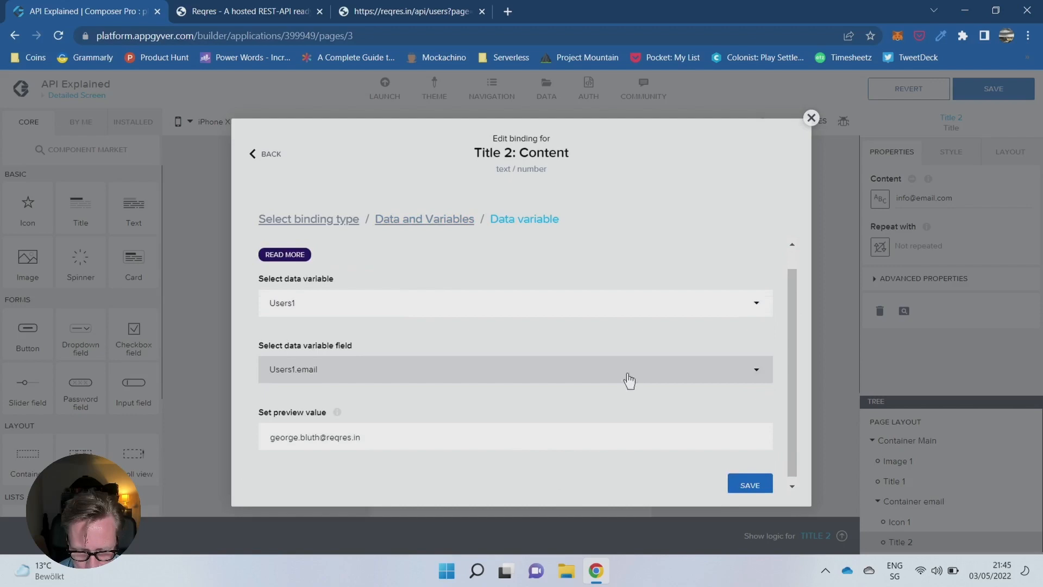
click(749, 483)
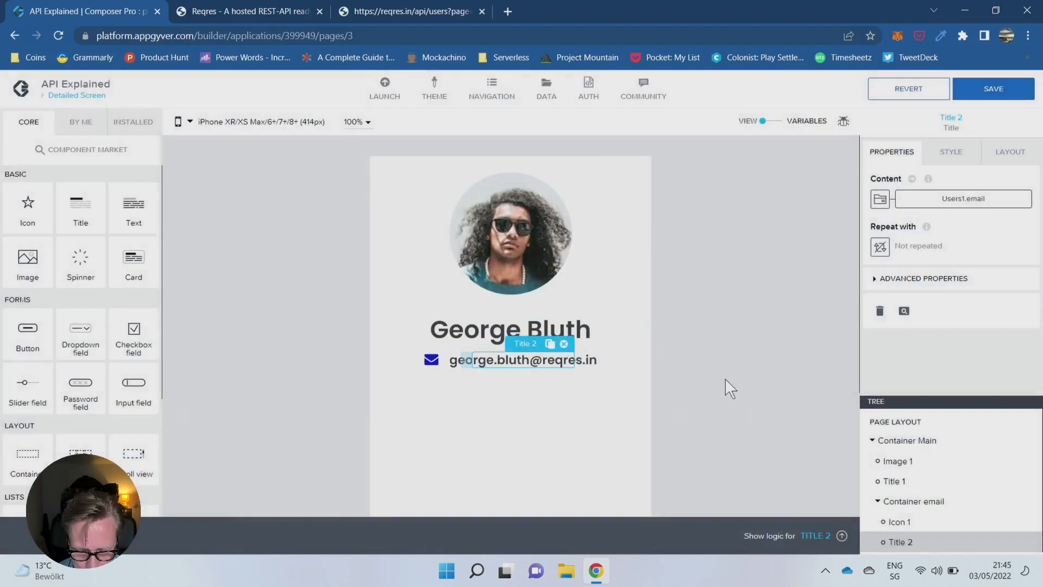
click(1001, 93)
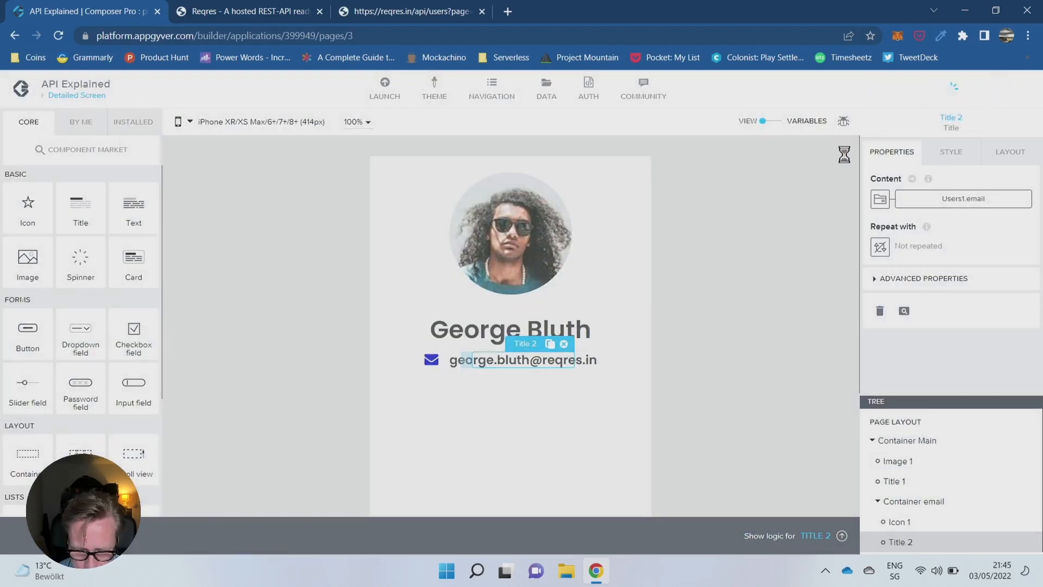
- Open the logic canvas of the email title on the Detailed Screen and select its Component tap event
click(765, 255)
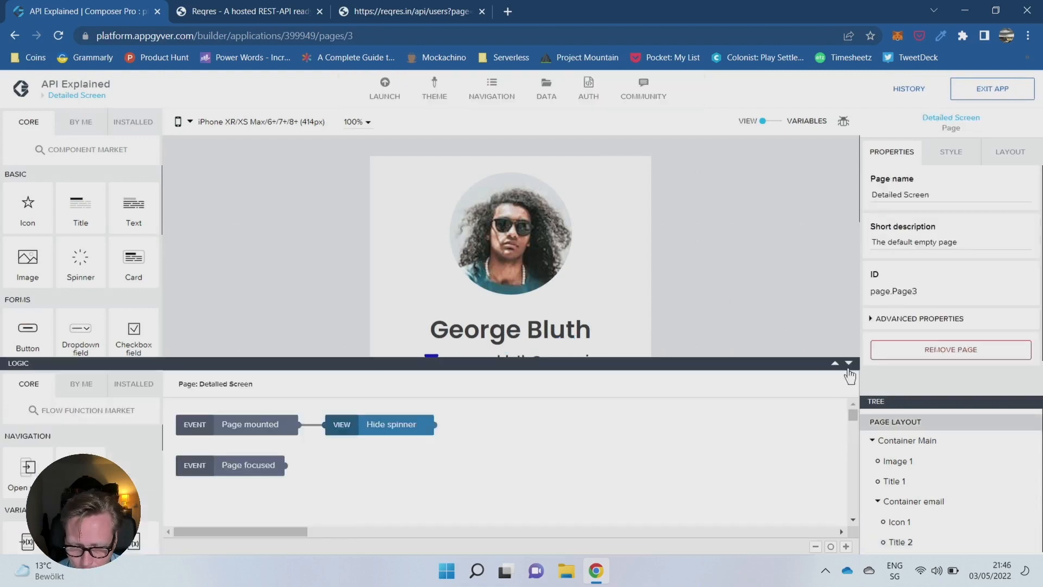
click(849, 363)
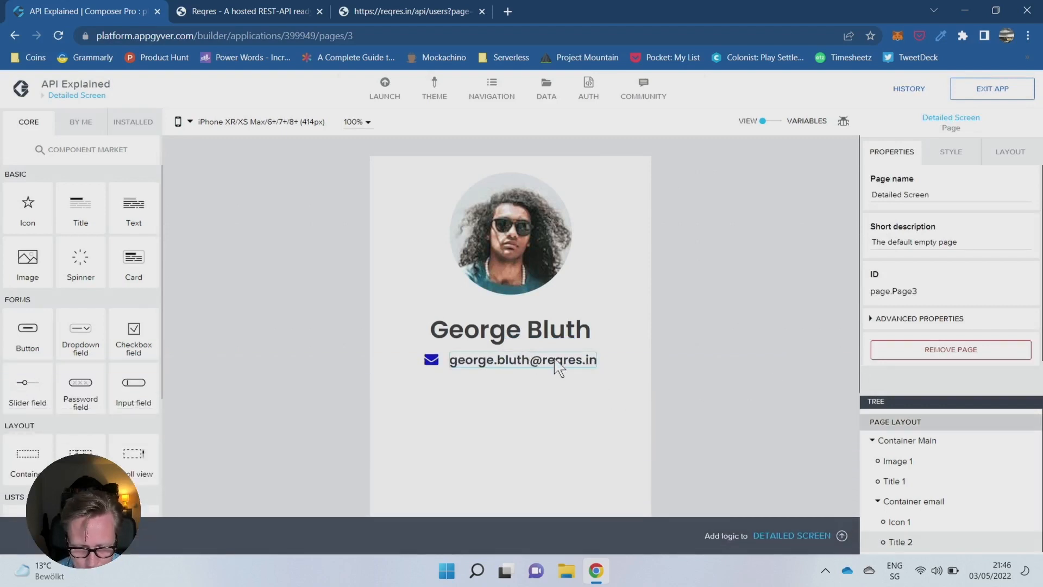
click(558, 368)
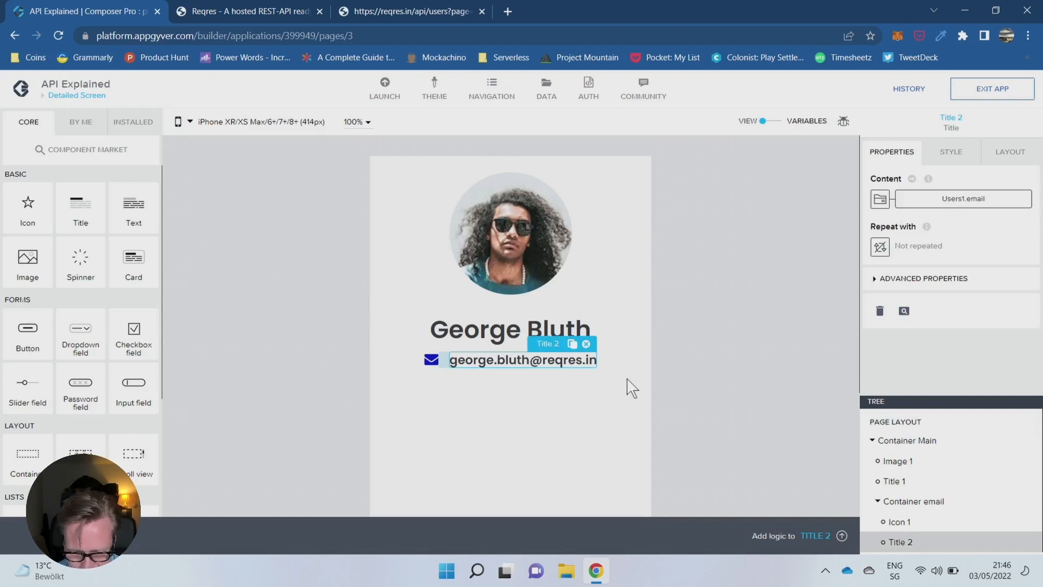
click(841, 536)
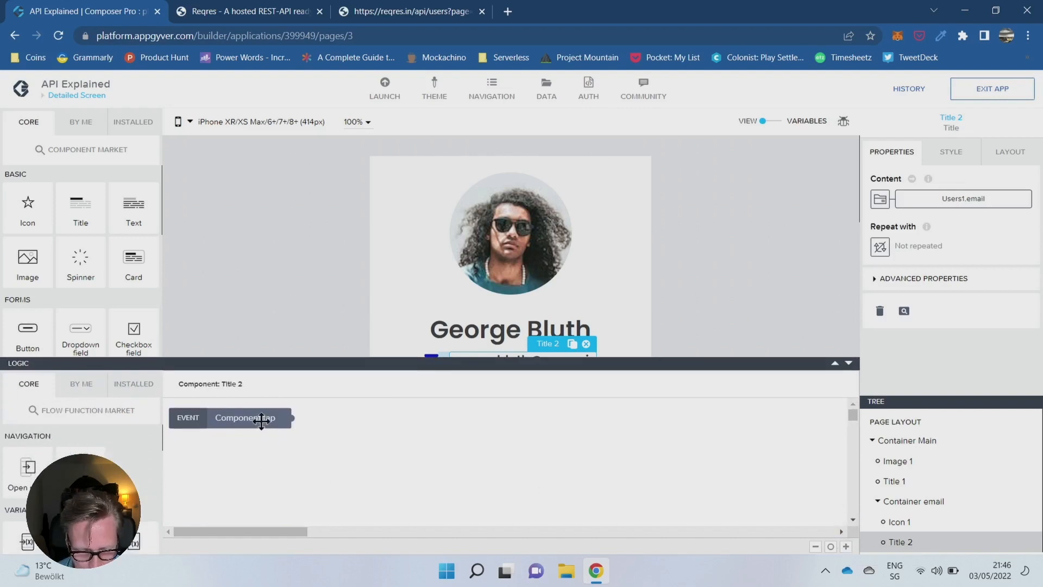
click(261, 420)
- Search the flow function market for open, install Open URL, and place it beside the email title's Component tap event
click(88, 411)
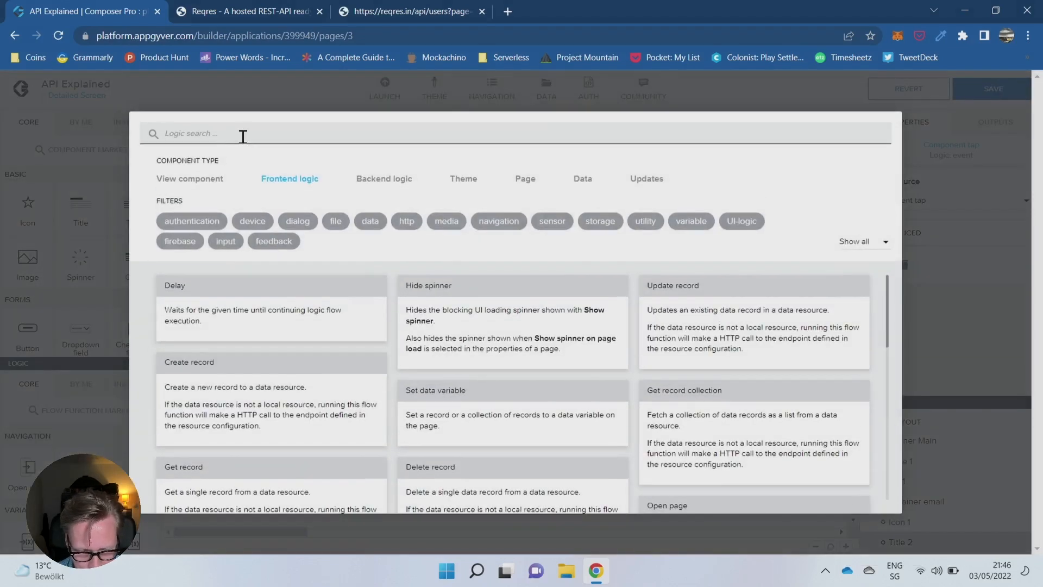
text(open)
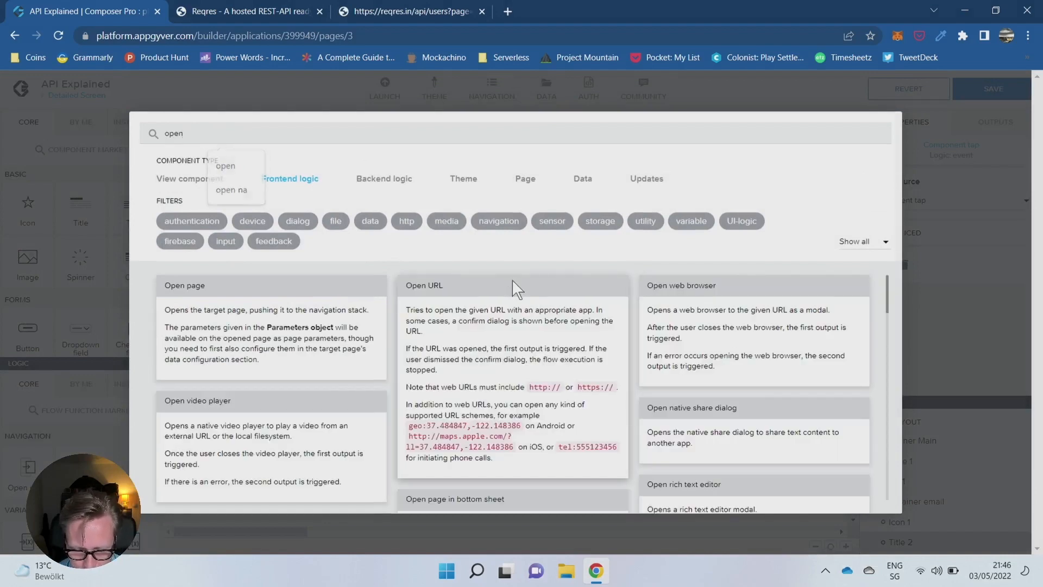
click(512, 286)
click(181, 202)
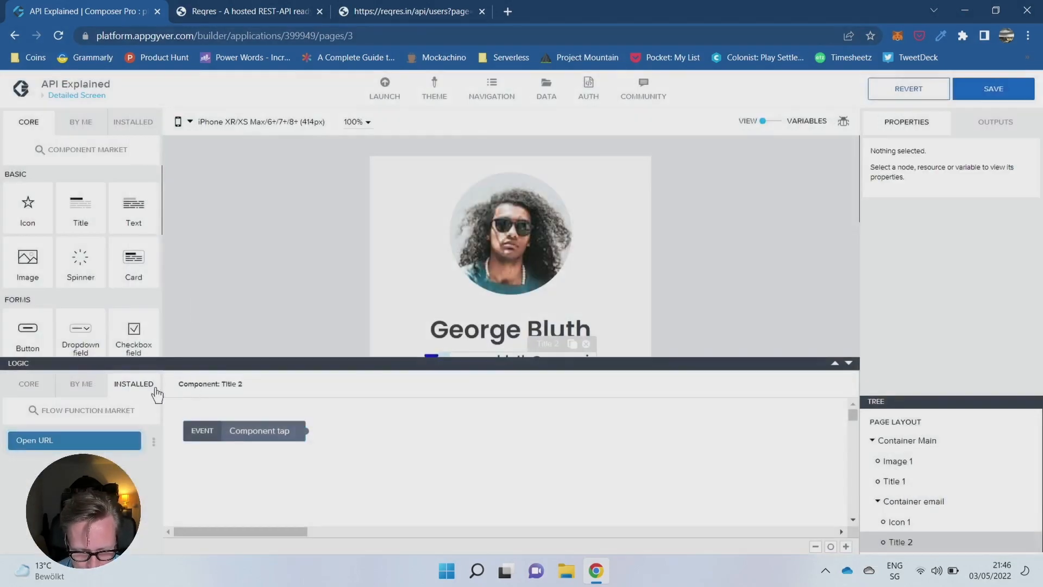
drag(91, 432, 429, 433)
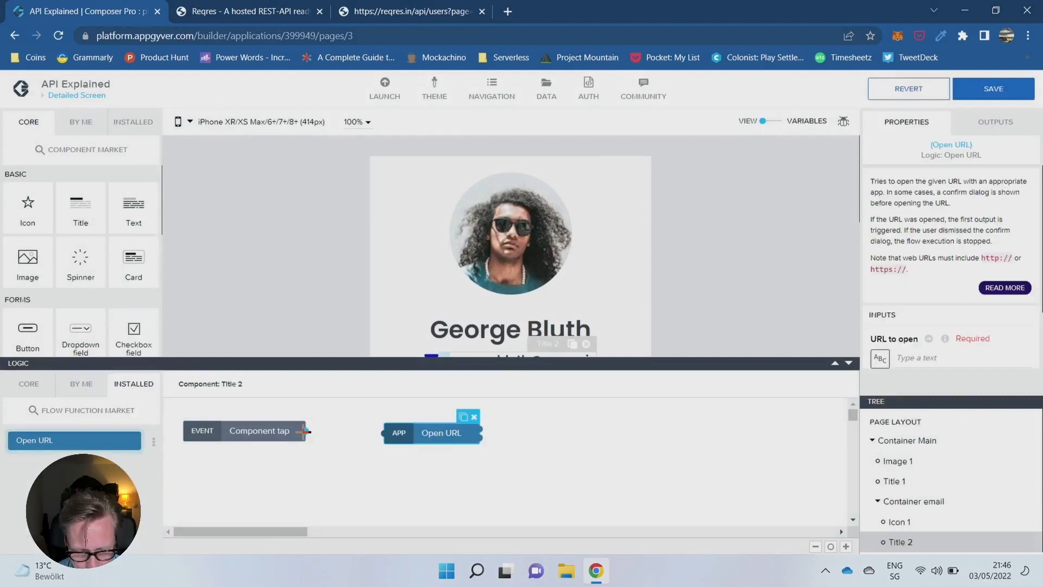
- Connect the Component tap event to Open URL and start a formula for its URL to open with "mailto:" +
drag(307, 431, 383, 432)
click(431, 432)
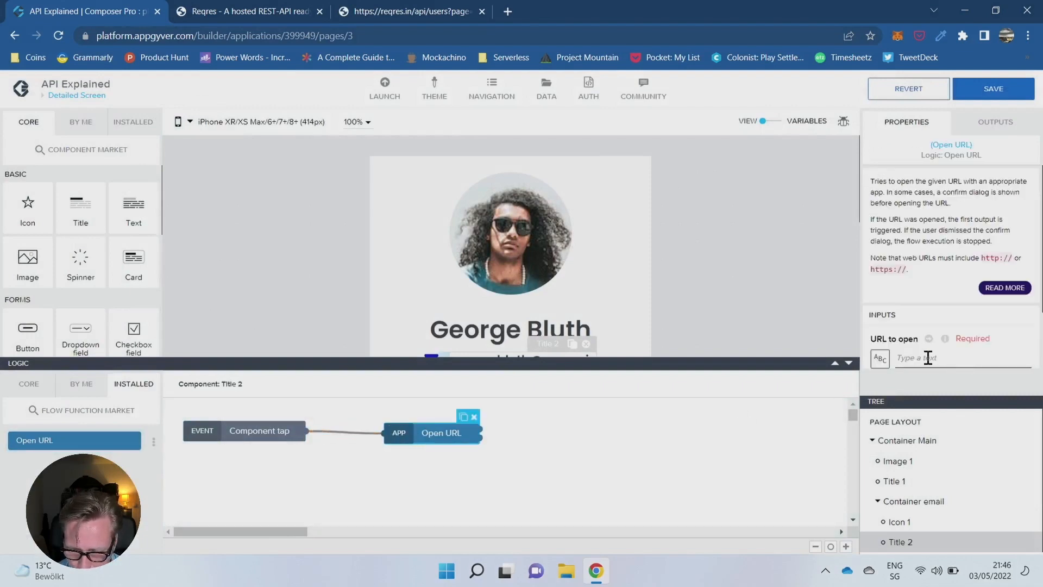
click(880, 359)
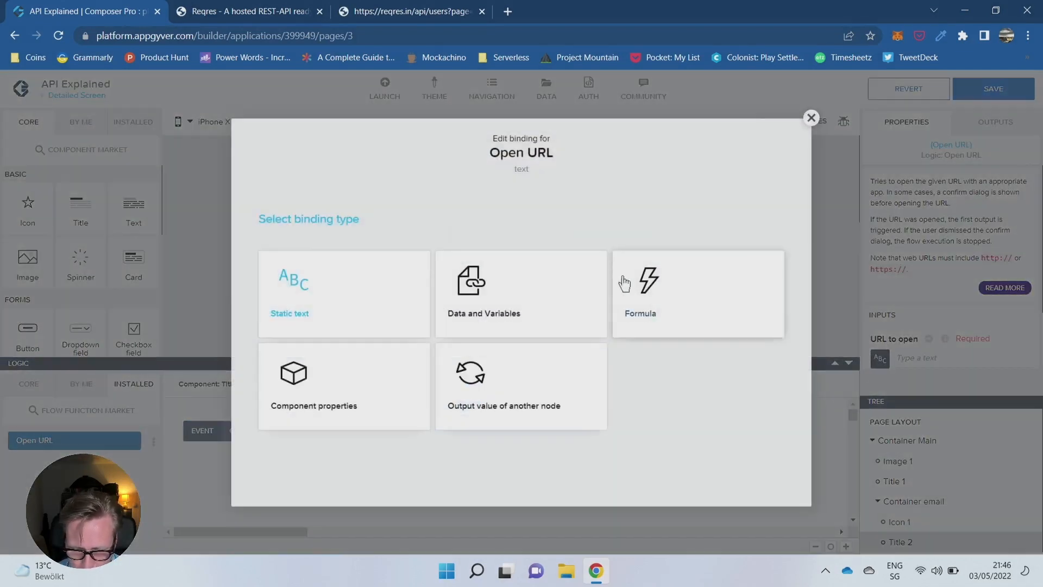
click(663, 296)
click(216, 329)
double_click(138, 258)
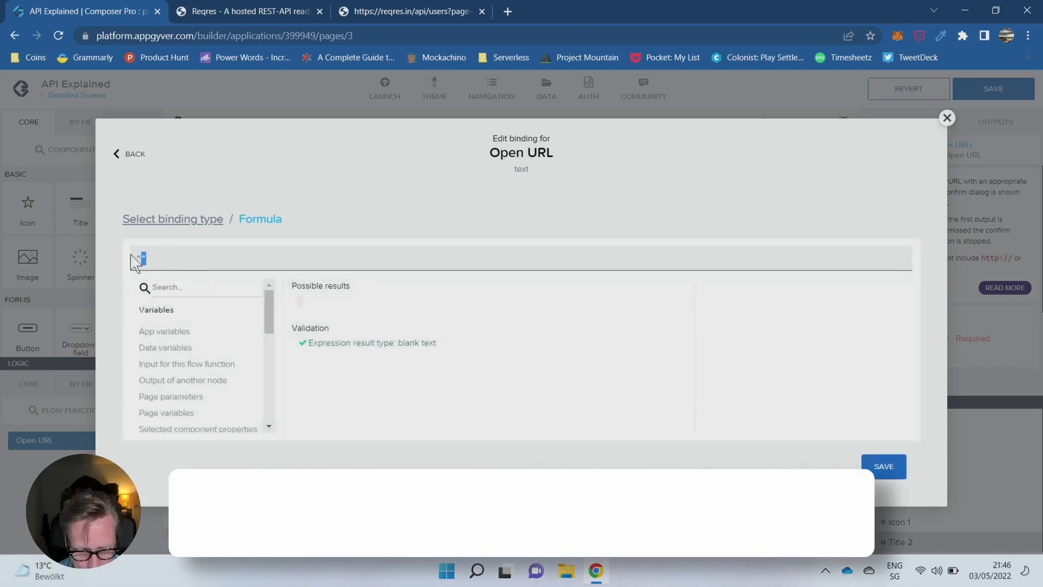
key(Right)
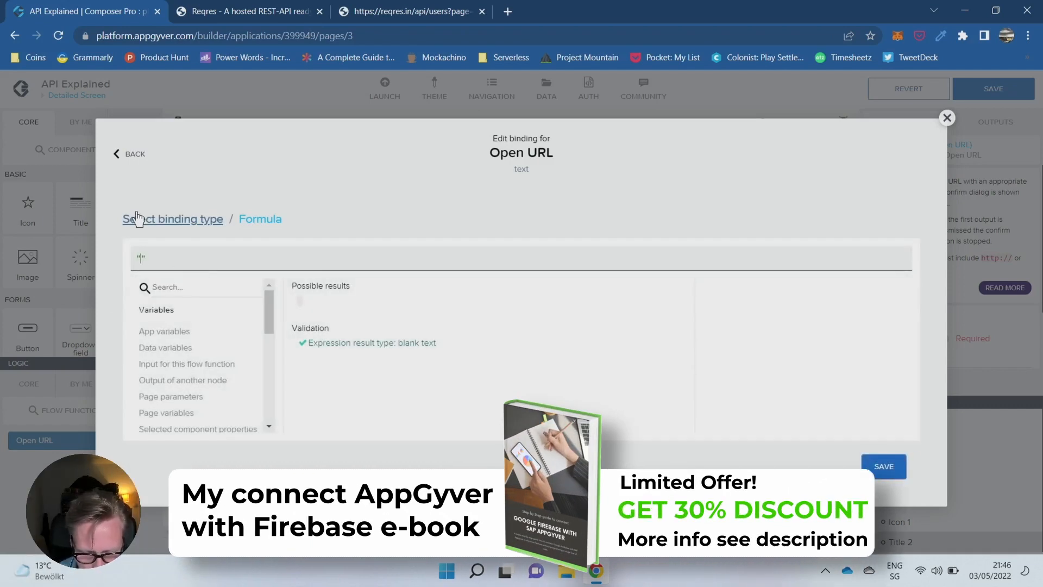
text(mailto:)
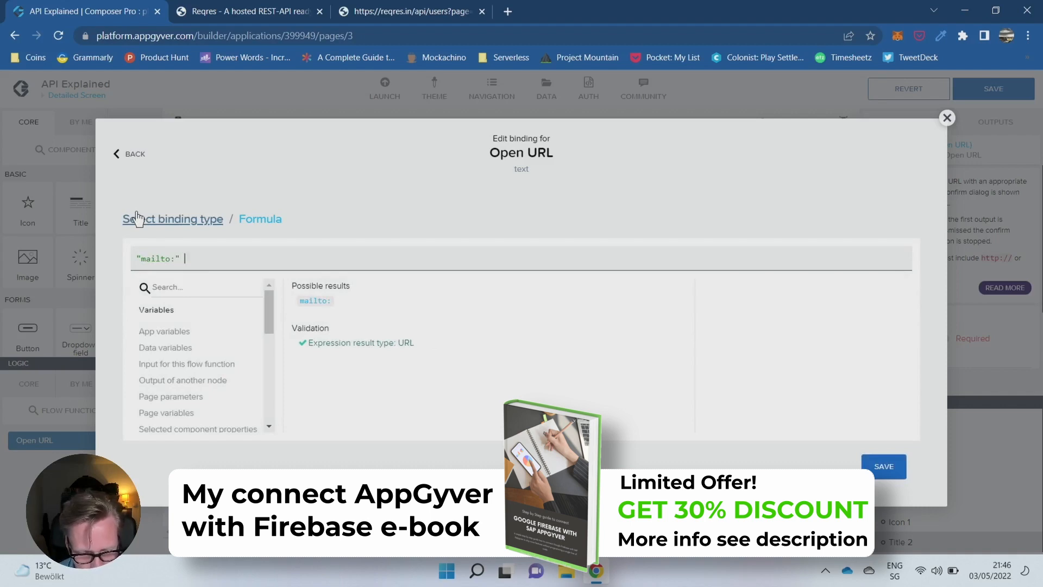
text(" +)
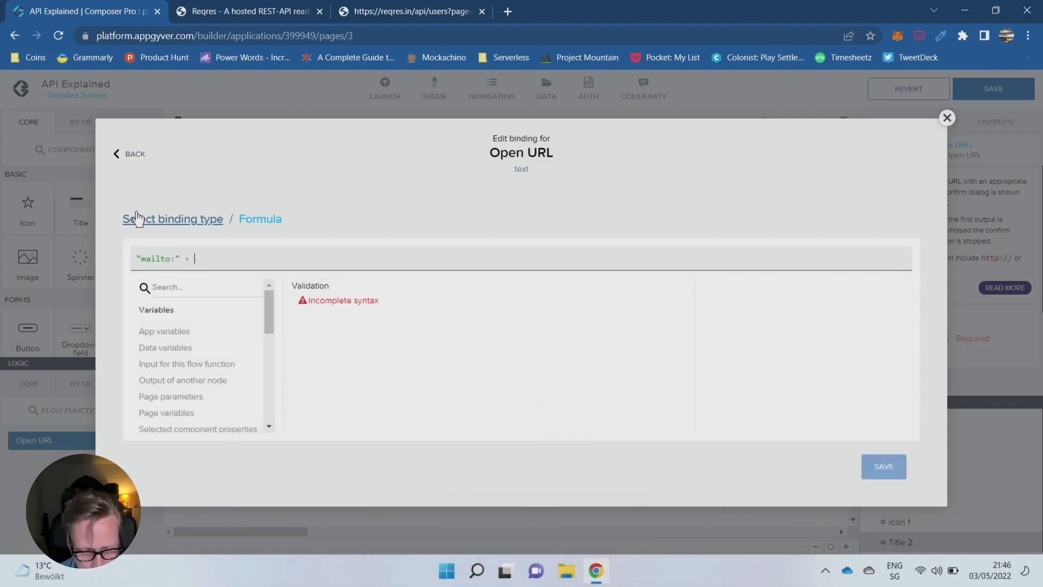
- Append the data variable field data.Users1.email to the Open URL formula, then save the binding and the app
click(177, 350)
double_click(333, 345)
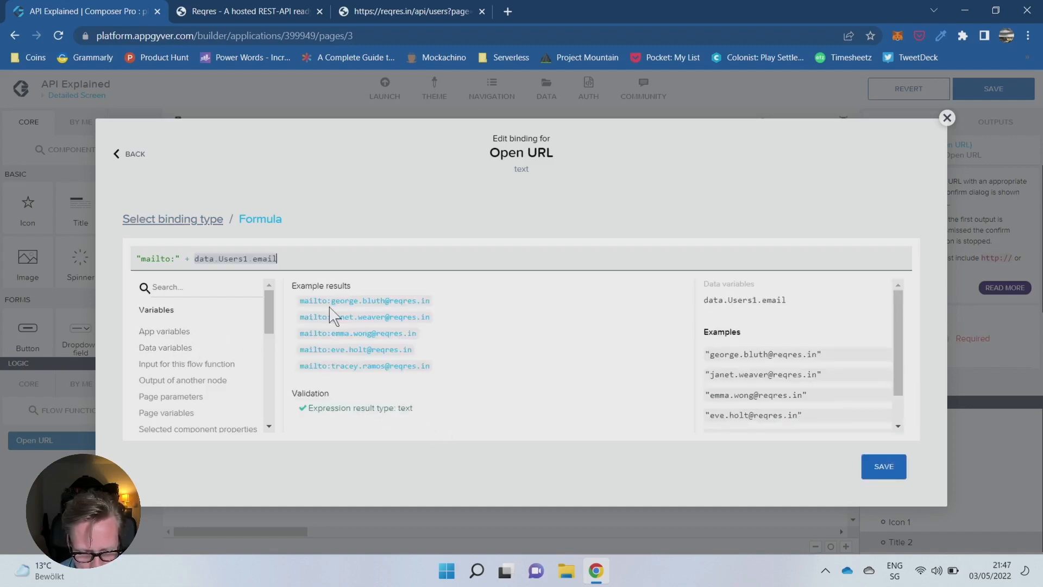
click(884, 469)
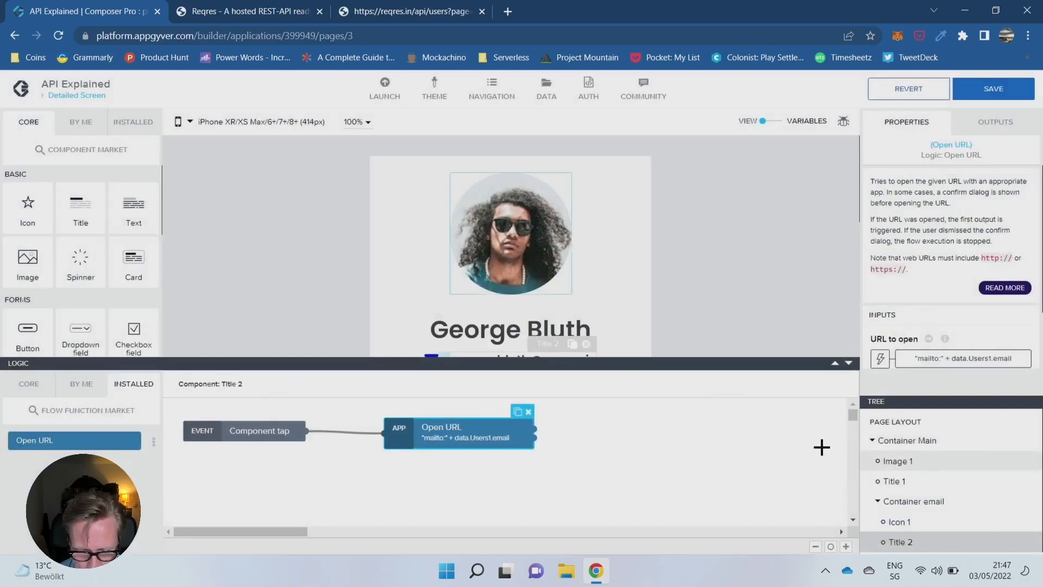
click(994, 89)
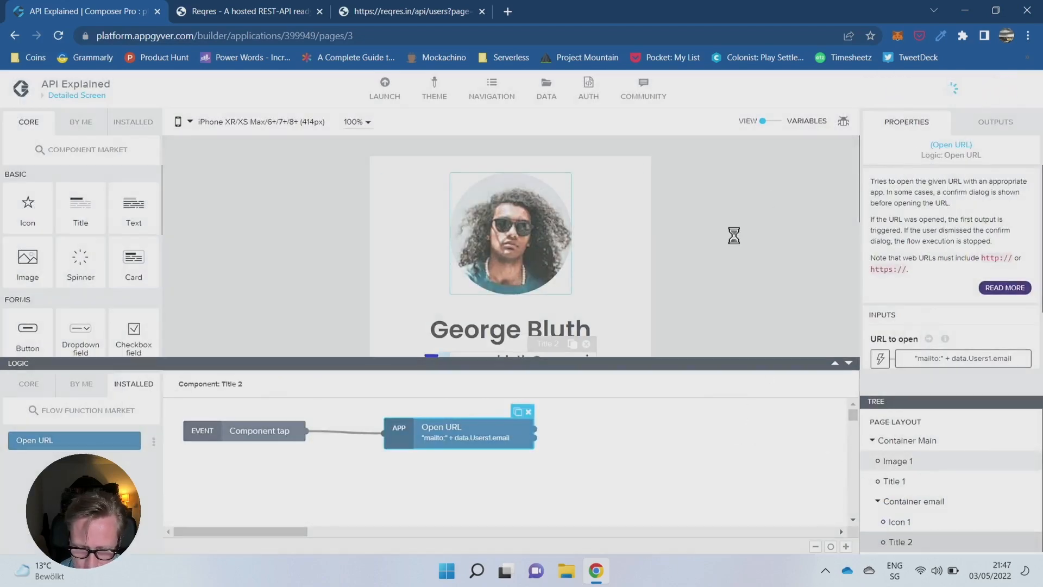